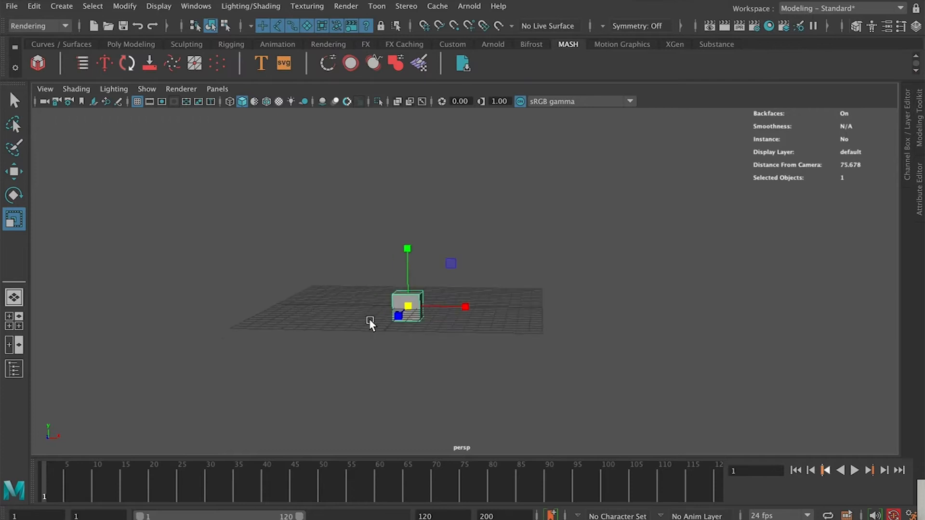
Create a MASH network from the cube and open its Distribute node from the MASH Editor
{"action": "left_click", "coordinate": [33, 64]}
{"action": "left_click", "coordinate": [427, 305]}
{"action": "left_click", "coordinate": [83, 63]}
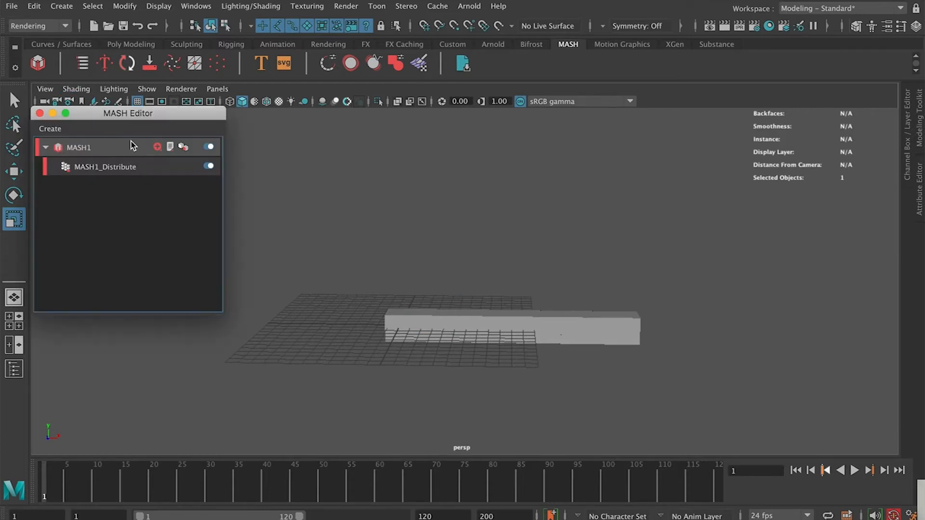
{"action": "left_click", "coordinate": [106, 168]}
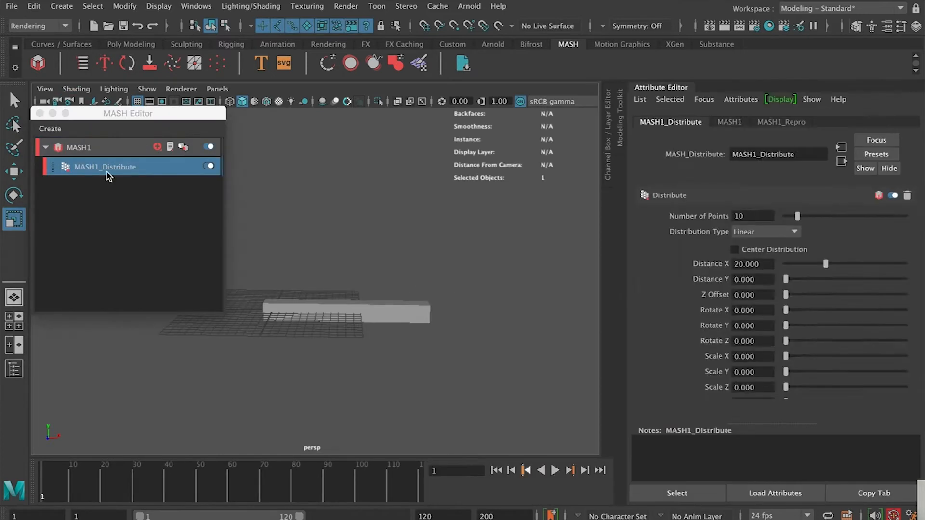
Spread the linear distribution to a Distance X of about 47.79 and set the number of points to 9
{"action": "left_click", "coordinate": [712, 126]}
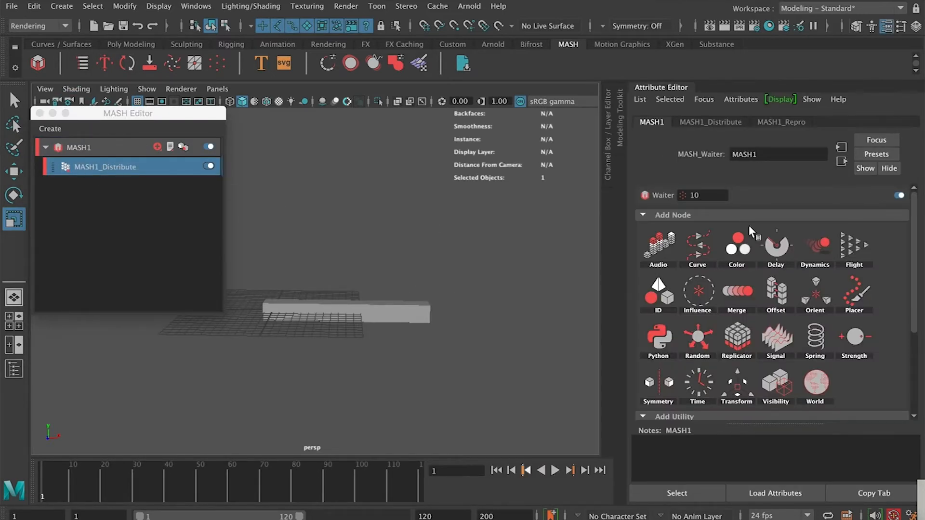
{"action": "left_click", "coordinate": [718, 123]}
{"action": "left_click_drag", "start_coordinate": [794, 217], "coordinate": [804, 217]}
{"action": "left_click_drag", "start_coordinate": [824, 264], "coordinate": [875, 264]}
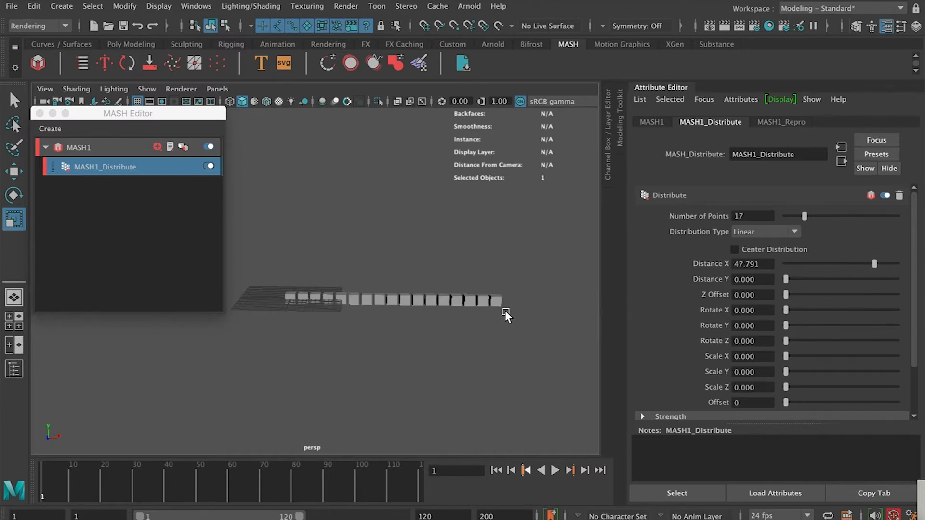
{"action": "left_click_drag", "start_coordinate": [797, 216], "coordinate": [795, 220]}
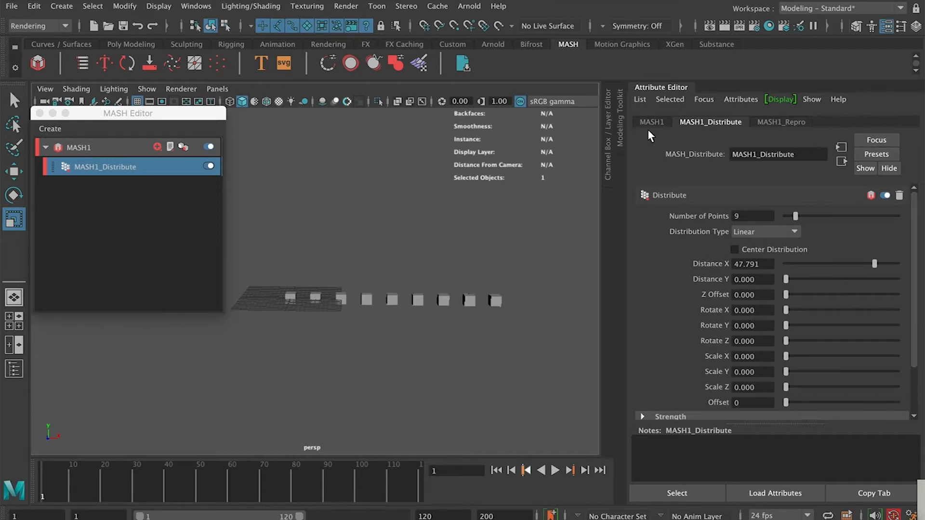
Switch the distribution type to Radial, with 17 points and a radius of 20
{"action": "left_click", "coordinate": [778, 235]}
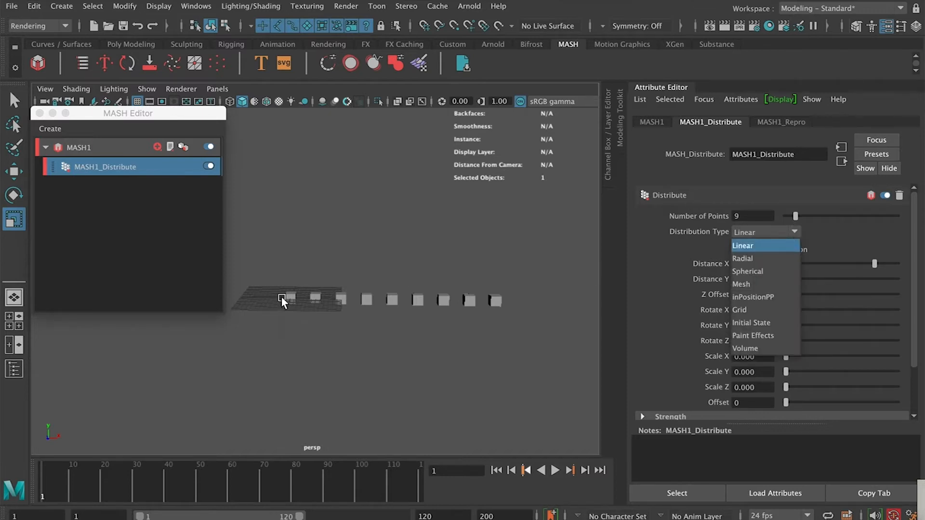
{"action": "left_click", "coordinate": [764, 259]}
{"action": "middle_click_drag", "start_coordinate": [355, 247], "coordinate": [389, 282], "text": "alt"}
{"action": "scroll", "coordinate": [459, 245], "scroll_direction": "up", "scroll_amount": 6}
{"action": "left_click_drag", "start_coordinate": [389, 282], "coordinate": [446, 281], "text": "alt"}
{"action": "scroll", "coordinate": [477, 287], "scroll_direction": "down", "scroll_amount": 5}
{"action": "mouse_move", "coordinate": [796, 216]}
{"action": "left_mouse_down"}
{"action": "mouse_move", "coordinate": [850, 217]}
{"action": "mouse_move", "coordinate": [805, 216]}
{"action": "left_mouse_up"}
{"action": "left_click_drag", "start_coordinate": [846, 250], "coordinate": [905, 251]}
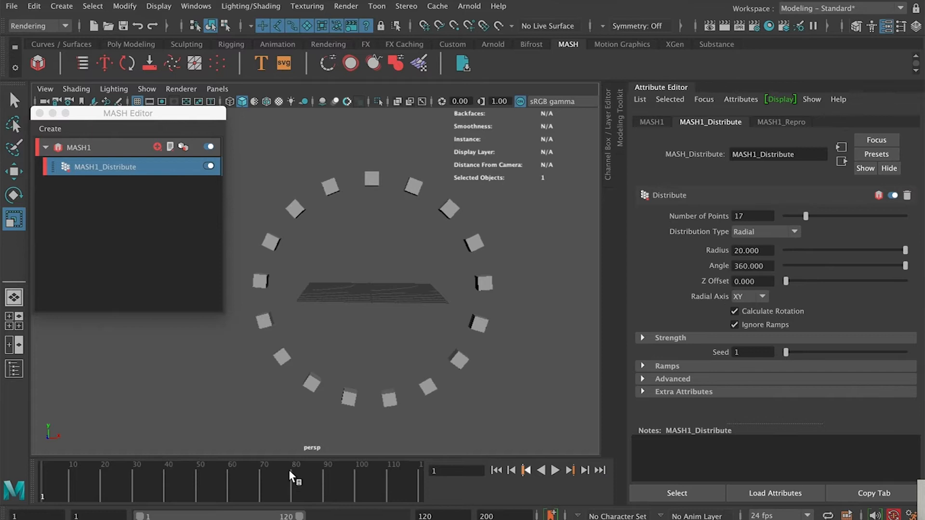
Set the timeline's end frame to 2000 and briefly run the playback
{"action": "left_click_drag", "start_coordinate": [440, 516], "coordinate": [359, 516]}
{"action": "type", "text": "2000"}
{"action": "key", "text": "Return"}
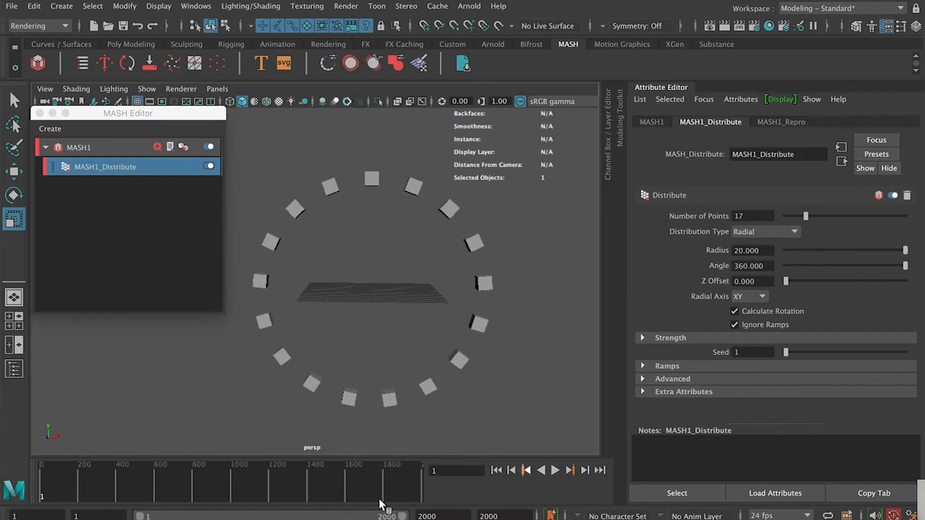
{"action": "key", "text": "alt+v"}
{"action": "key", "text": "Escape"}
Try offsetting the radial copies along Z with a Z Offset of about 56.09
{"action": "left_click_drag", "start_coordinate": [788, 281], "coordinate": [896, 289]}
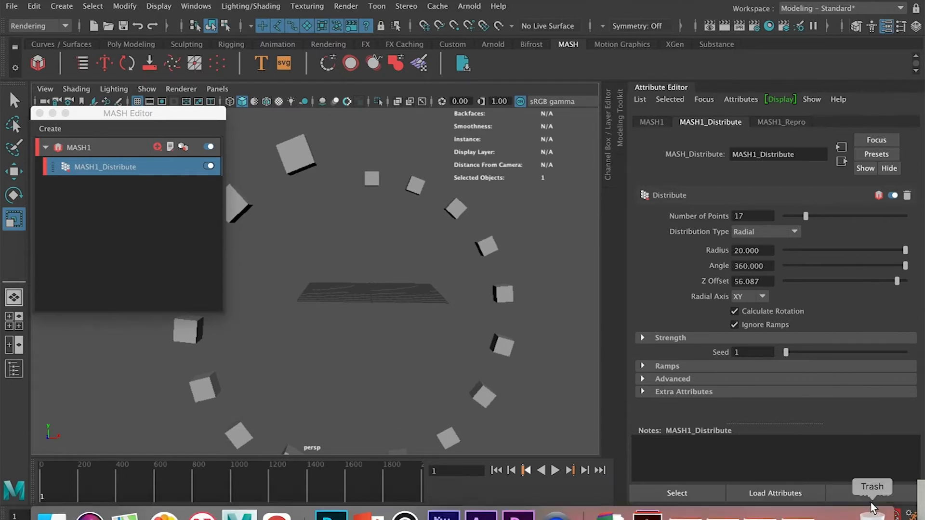
{"action": "left_click", "coordinate": [910, 516]}
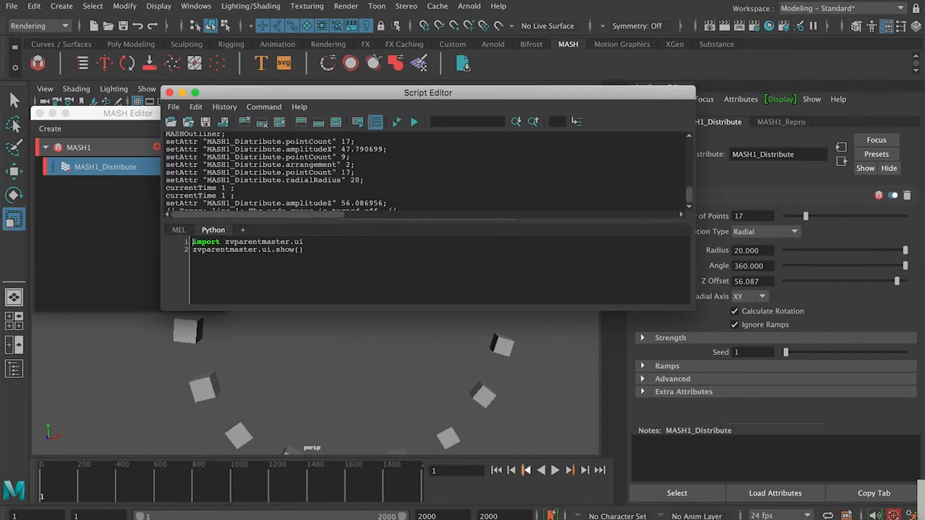
{"action": "left_click", "coordinate": [169, 93]}
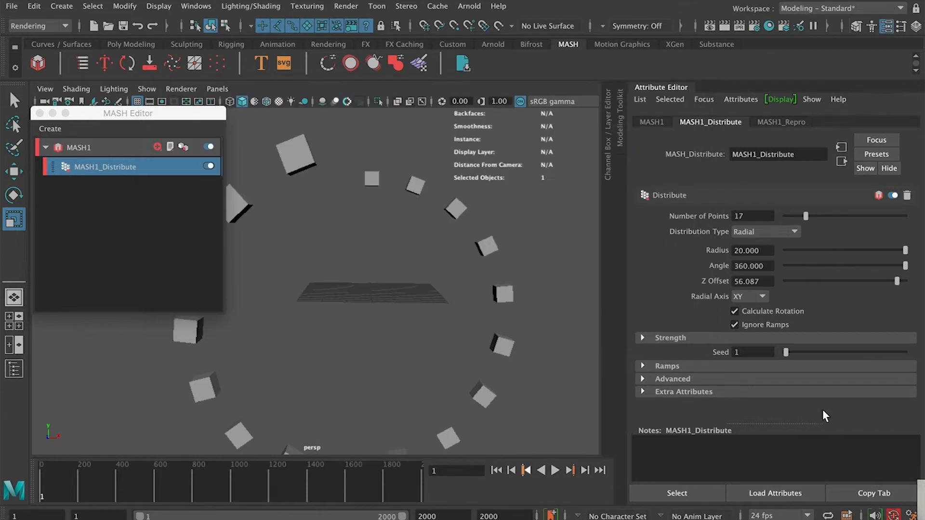
Set Undo to On with an infinite queue in the preferences and save them
{"action": "left_click", "coordinate": [911, 515]}
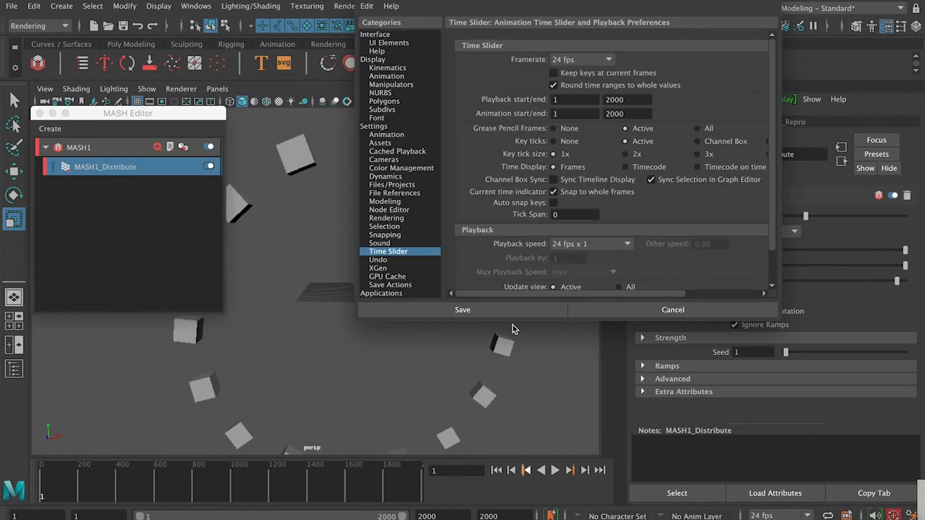
{"action": "left_click", "coordinate": [380, 261]}
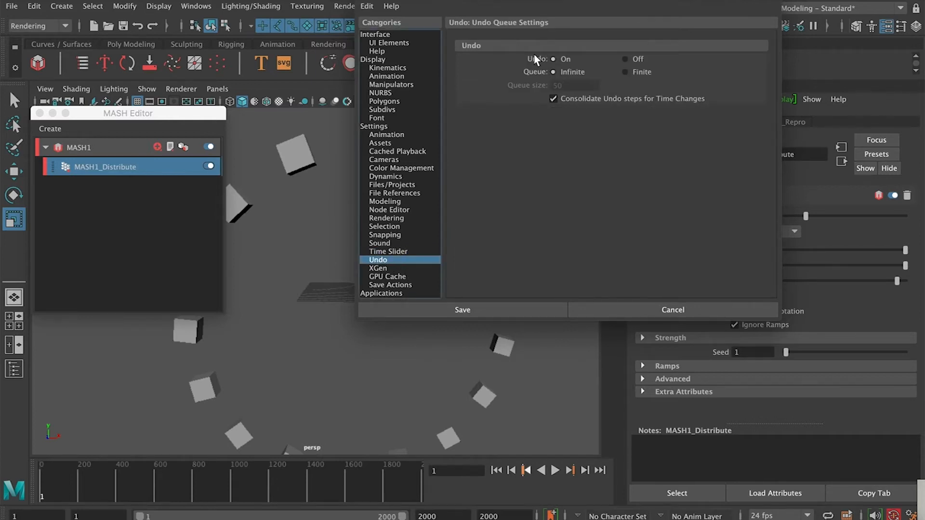
{"action": "left_click", "coordinate": [533, 311]}
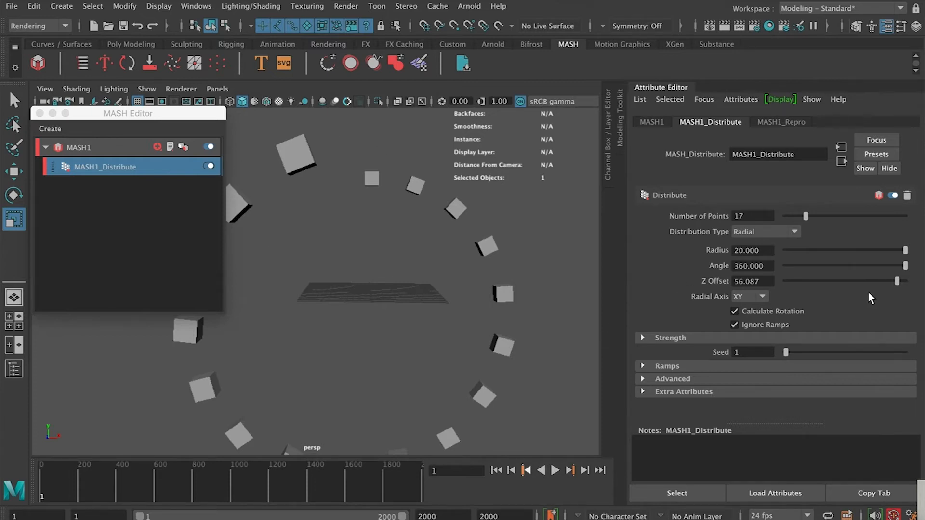
Return the radial distribution's Z Offset to 0 and try out a smaller Angle
{"action": "left_click_drag", "start_coordinate": [890, 281], "coordinate": [711, 280]}
{"action": "left_click_drag", "start_coordinate": [905, 266], "coordinate": [843, 273]}
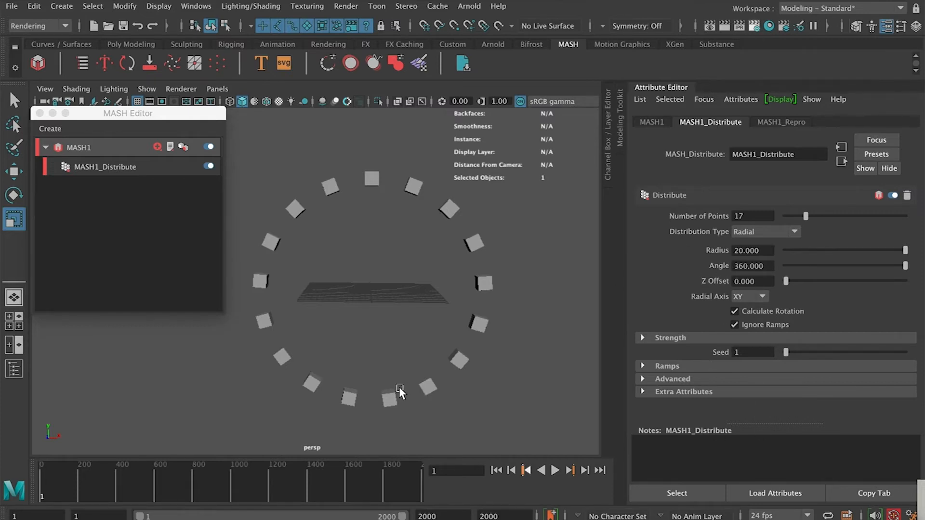
Select the ring of cubes, set the Distribute node's Angle to 0 and key it at frame 1
{"action": "left_click", "coordinate": [399, 401]}
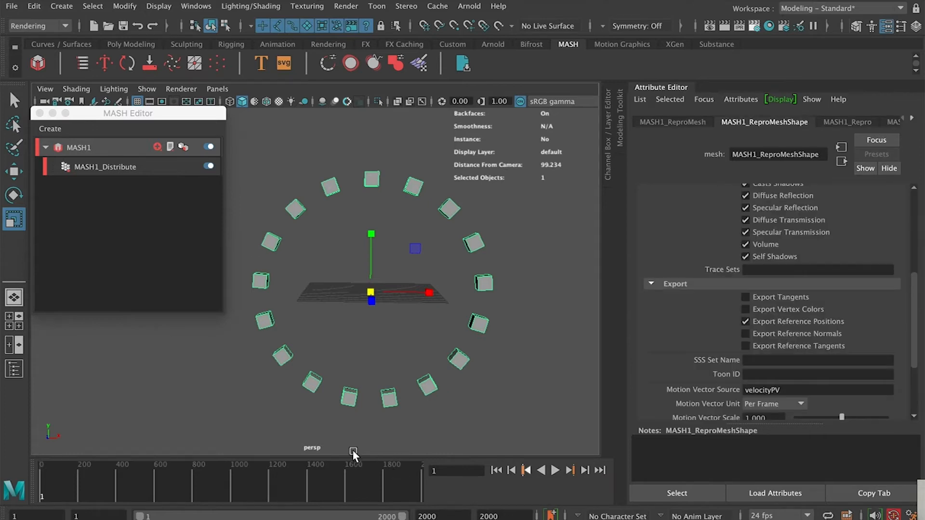
{"action": "left_click", "coordinate": [145, 169]}
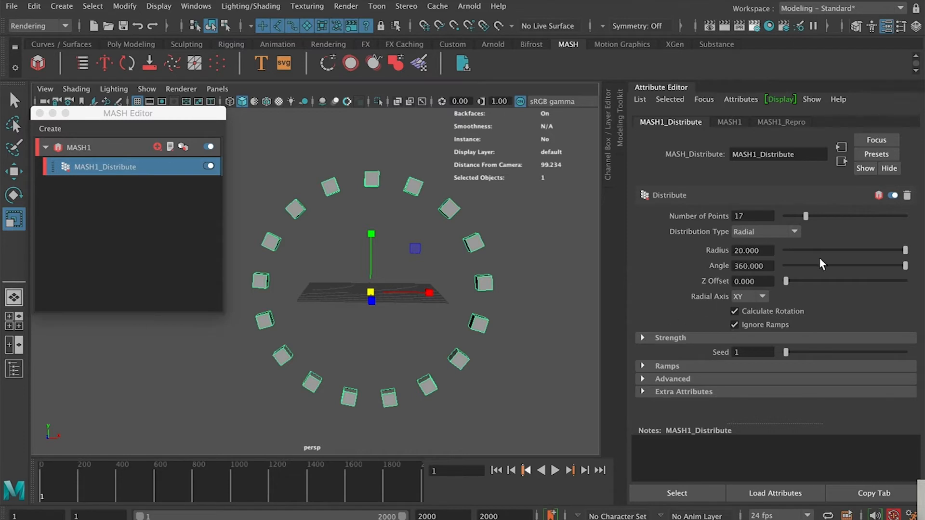
{"action": "mouse_move", "coordinate": [904, 265]}
{"action": "left_mouse_down"}
{"action": "mouse_move", "coordinate": [841, 265]}
{"action": "mouse_move", "coordinate": [913, 273]}
{"action": "left_mouse_up"}
{"action": "left_click", "coordinate": [764, 266]}
{"action": "type", "text": "0"}
{"action": "key", "text": "Return"}
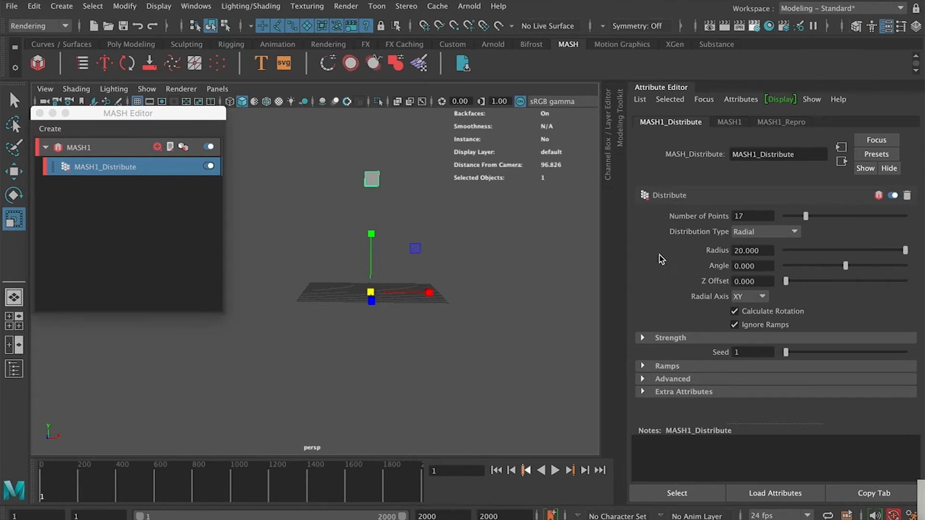
{"action": "right_click", "coordinate": [719, 265]}
{"action": "left_click", "coordinate": [749, 287]}
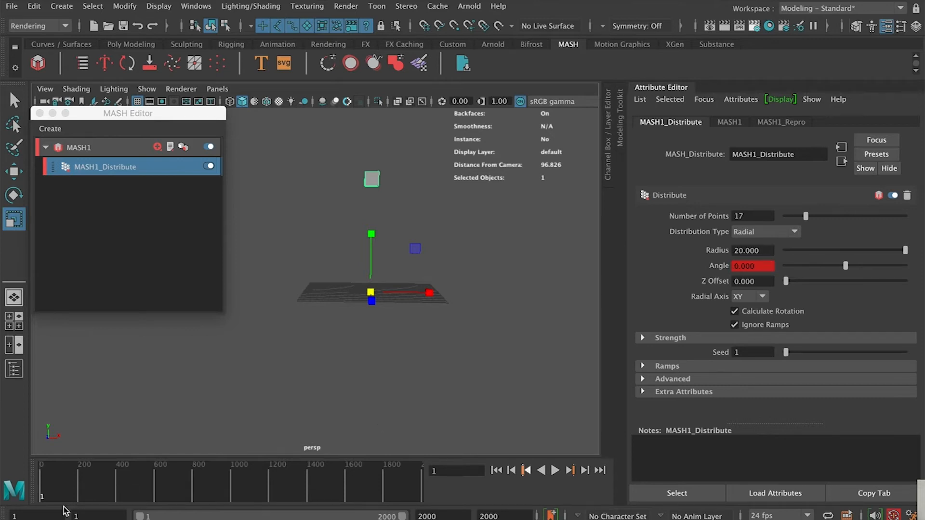
Move to frame 24 and key the Distribute node's Angle at 360
{"action": "key", "text": "alt+v"}
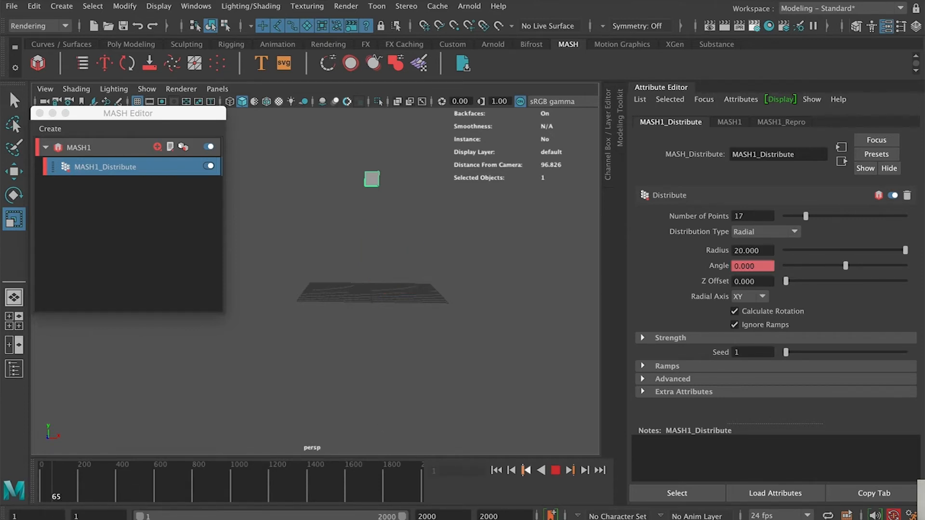
{"action": "key", "text": "alt+v"}
{"action": "left_click", "coordinate": [48, 498]}
{"action": "key", "text": "alt+v"}
{"action": "left_click", "coordinate": [47, 498]}
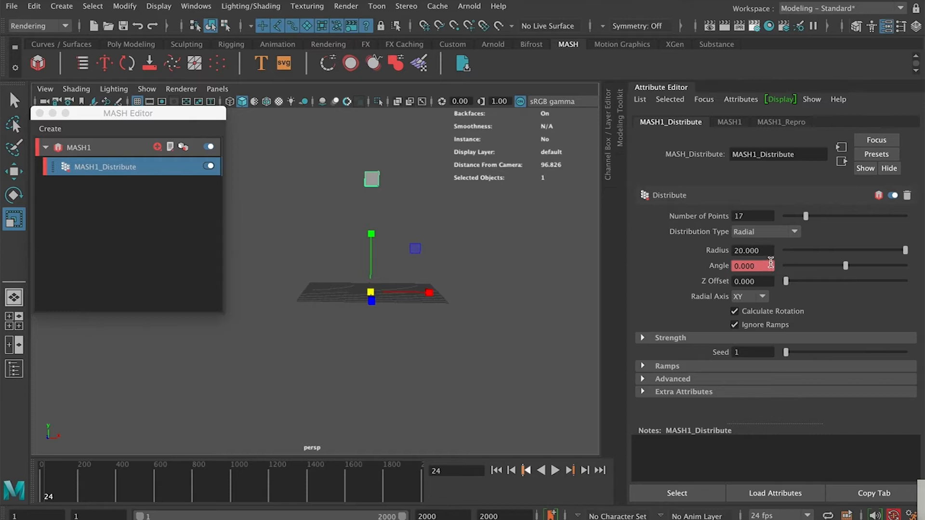
{"action": "left_click_drag", "start_coordinate": [845, 266], "coordinate": [905, 265]}
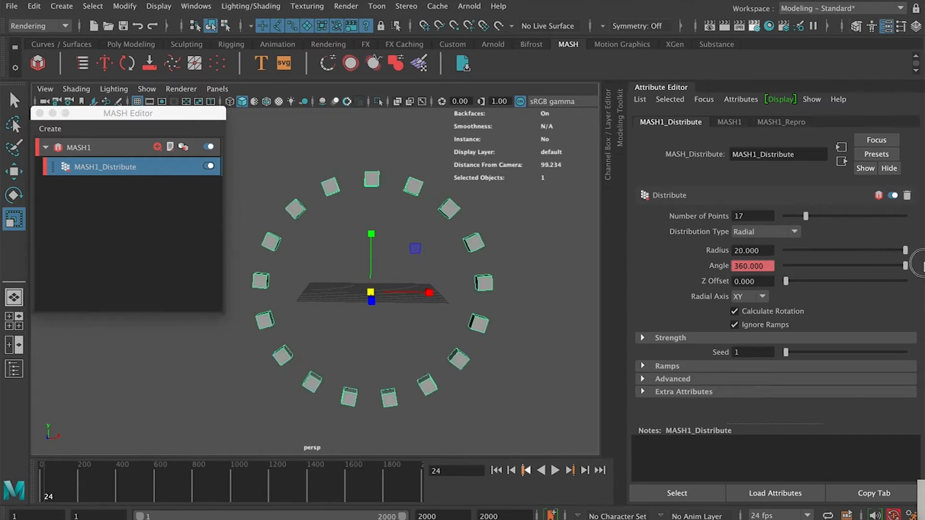
Play the Angle animation from frame 1 and check the timeline's playback speed options
{"action": "left_click", "coordinate": [49, 498]}
{"action": "left_click_drag", "start_coordinate": [49, 497], "coordinate": [22, 496]}
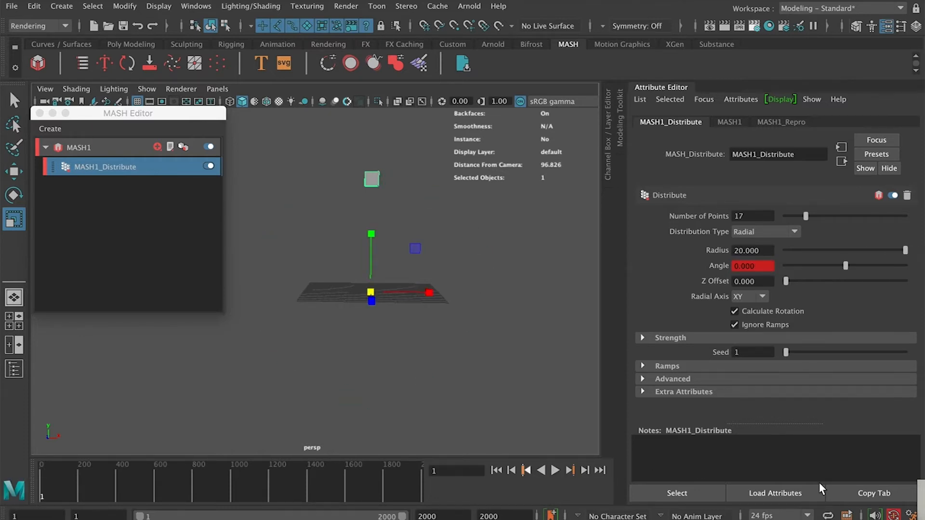
{"action": "left_click", "coordinate": [555, 470]}
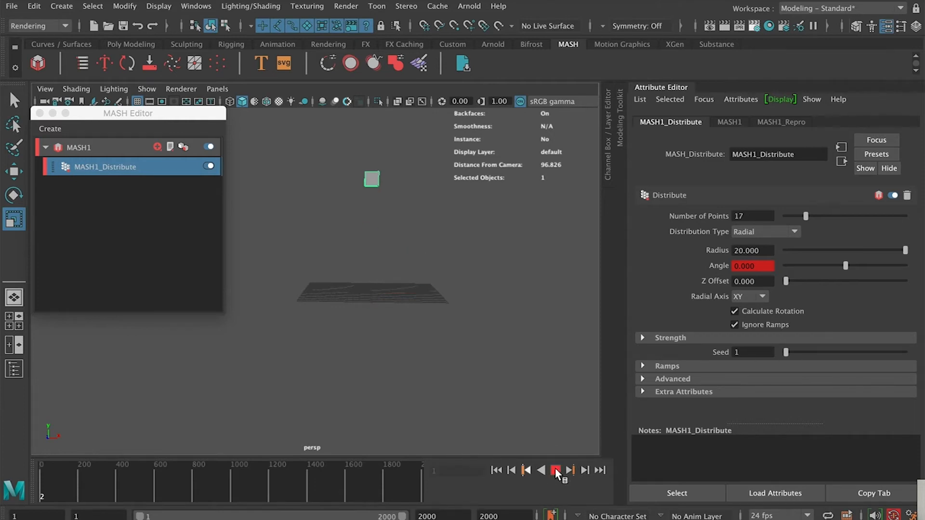
{"action": "left_click", "coordinate": [555, 470]}
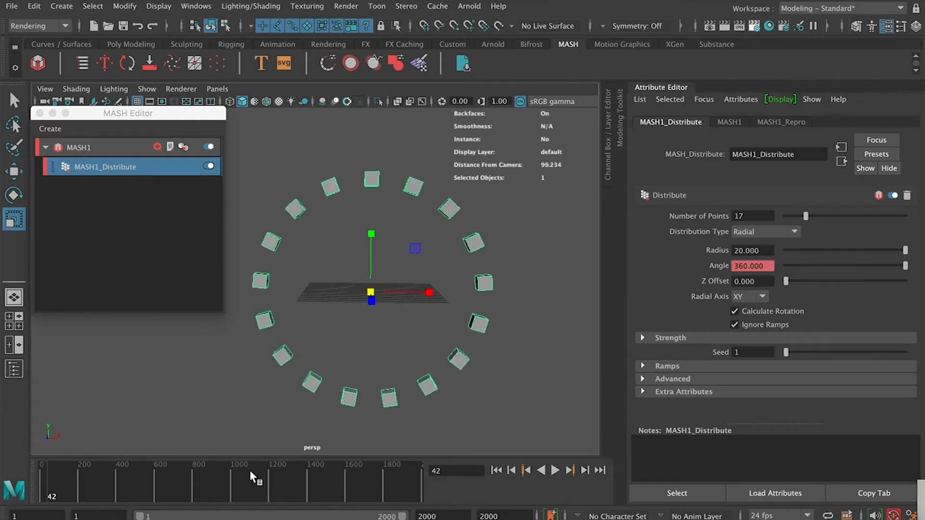
{"action": "left_click_drag", "start_coordinate": [48, 487], "coordinate": [18, 492]}
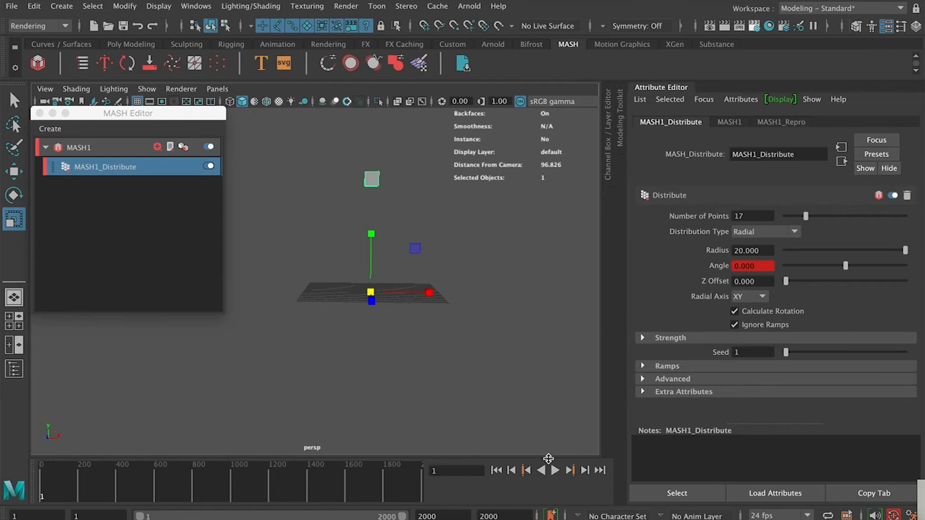
{"action": "right_click", "coordinate": [426, 484]}
{"action": "mouse_move", "coordinate": [424, 380]}
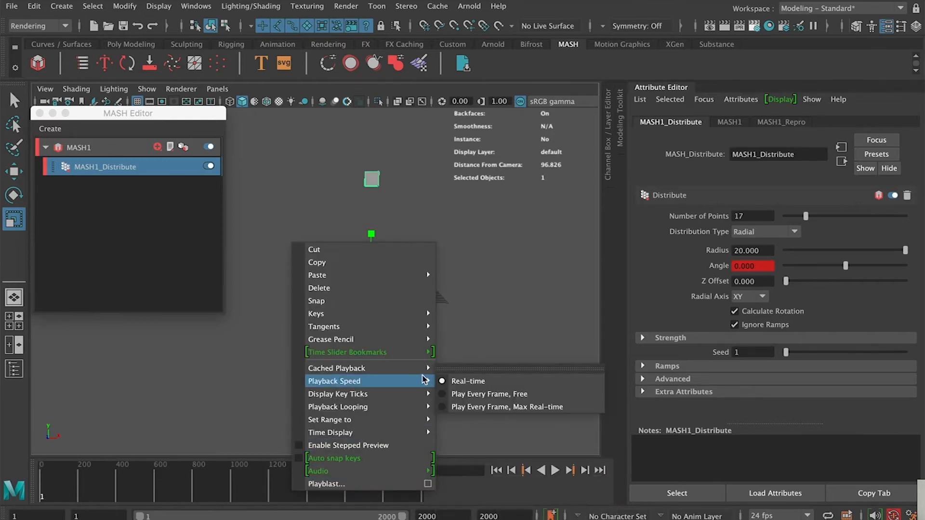
{"action": "left_click", "coordinate": [118, 483]}
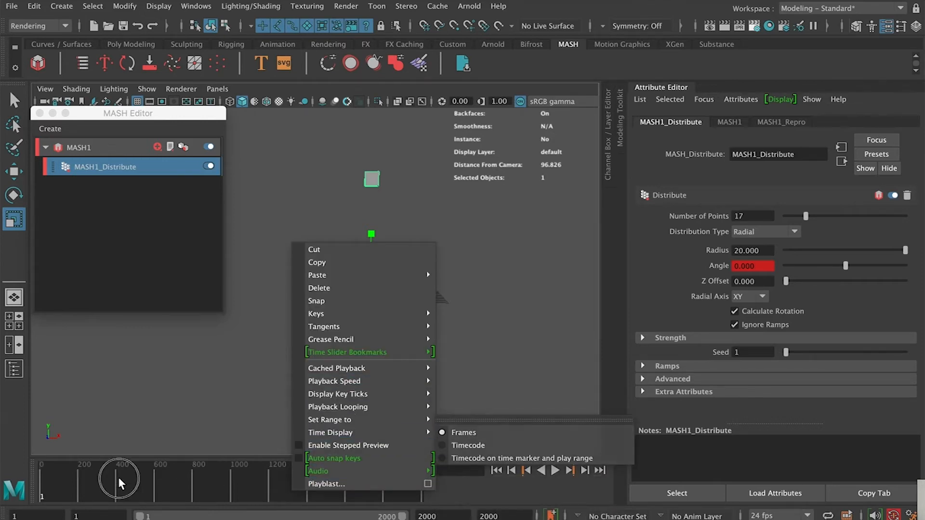
{"action": "left_click", "coordinate": [556, 468]}
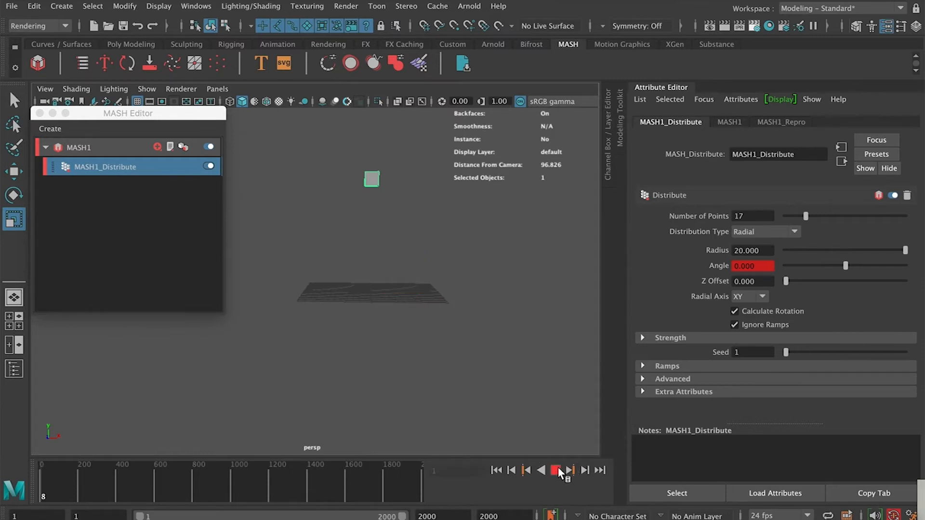
{"action": "left_click", "coordinate": [557, 467]}
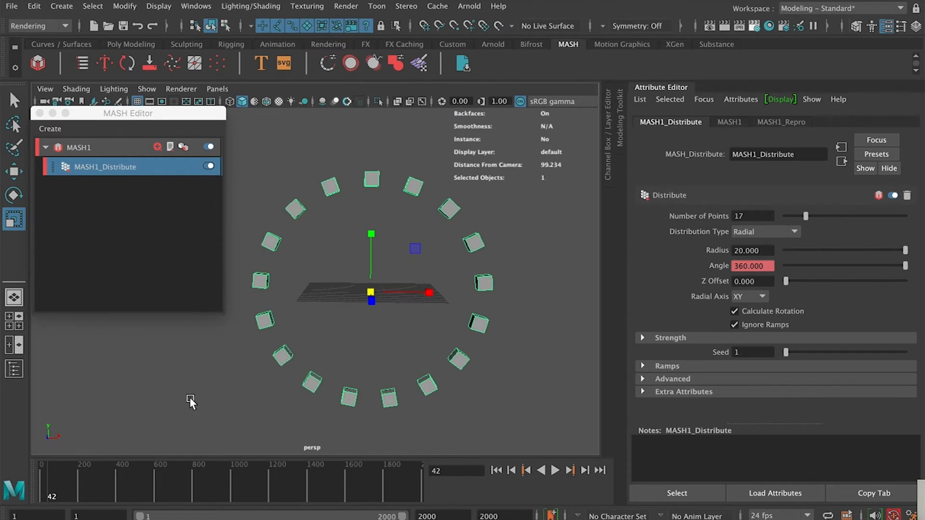
Set the default in and out tangents to Auto in the Animation preferences and save them
{"action": "left_click", "coordinate": [911, 515]}
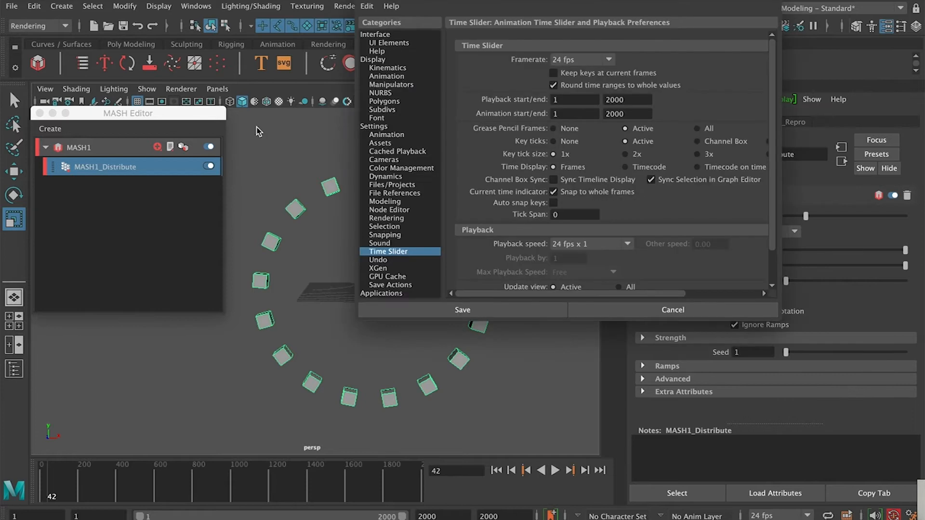
{"action": "left_click", "coordinate": [376, 126]}
{"action": "left_click", "coordinate": [386, 135]}
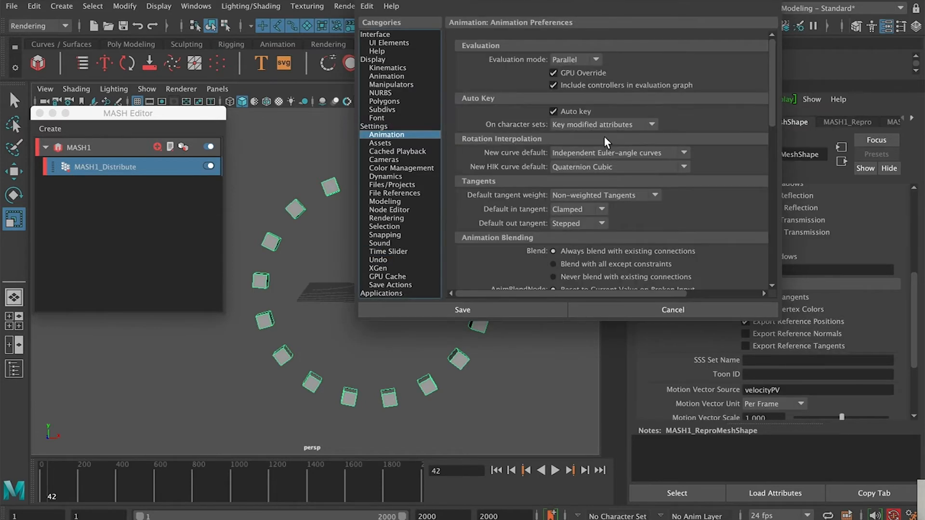
{"action": "left_click", "coordinate": [563, 210]}
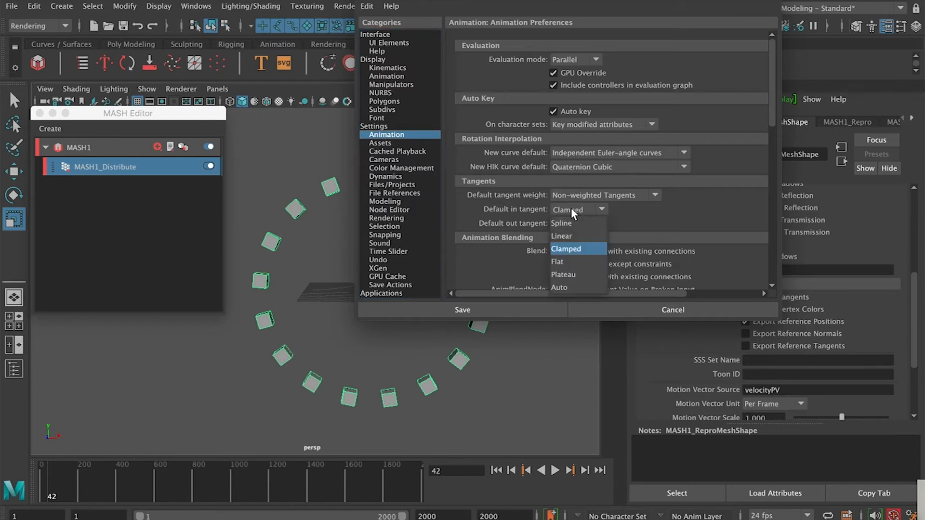
{"action": "left_click", "coordinate": [576, 285]}
{"action": "left_click", "coordinate": [578, 224]}
{"action": "left_click", "coordinate": [591, 314]}
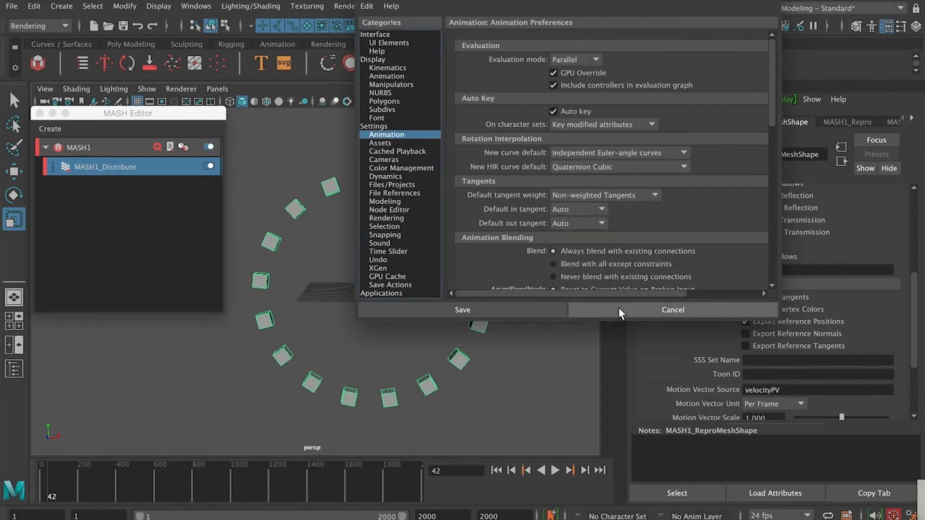
{"action": "left_click", "coordinate": [500, 312]}
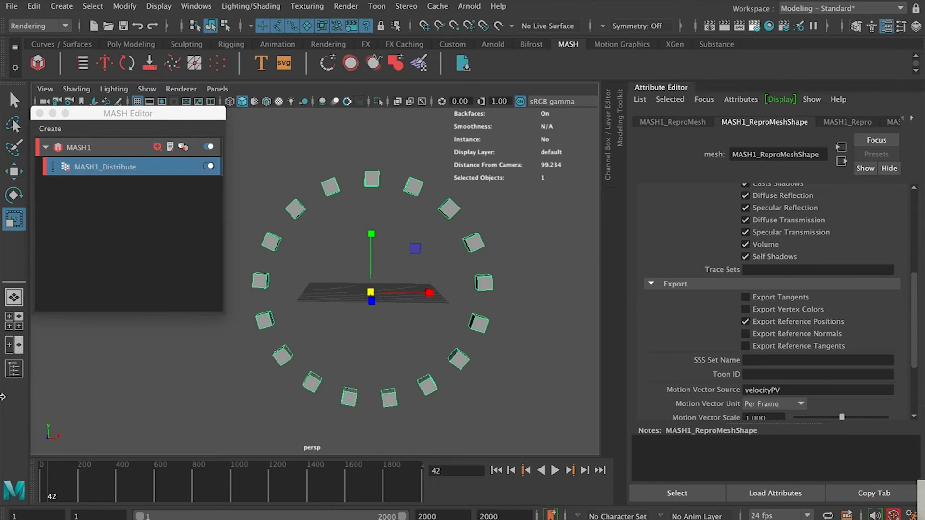
Show the Distribute node's Angle curve in the Graph Editor and set its keys to Auto tangents
{"action": "left_click", "coordinate": [98, 171]}
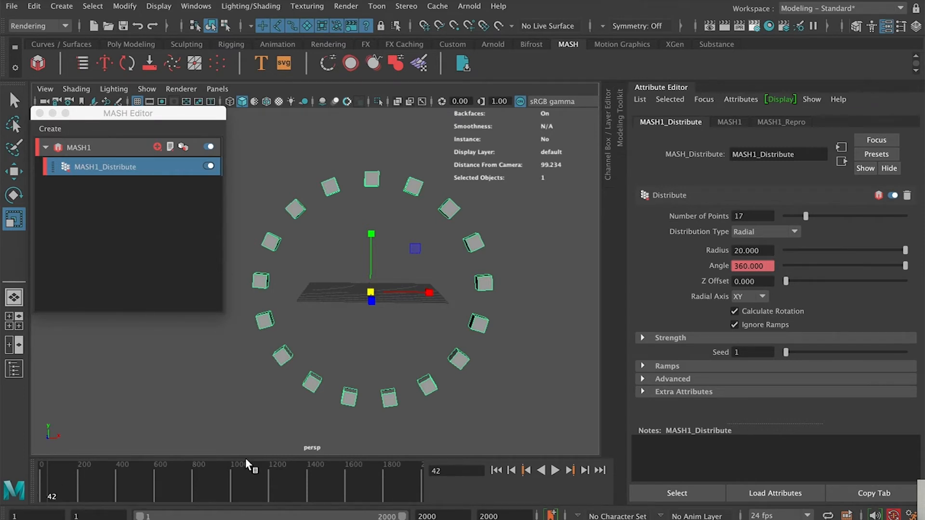
{"action": "key", "text": "space"}
{"action": "left_click", "coordinate": [186, 341]}
{"action": "left_click_drag", "start_coordinate": [186, 341], "coordinate": [119, 346]}
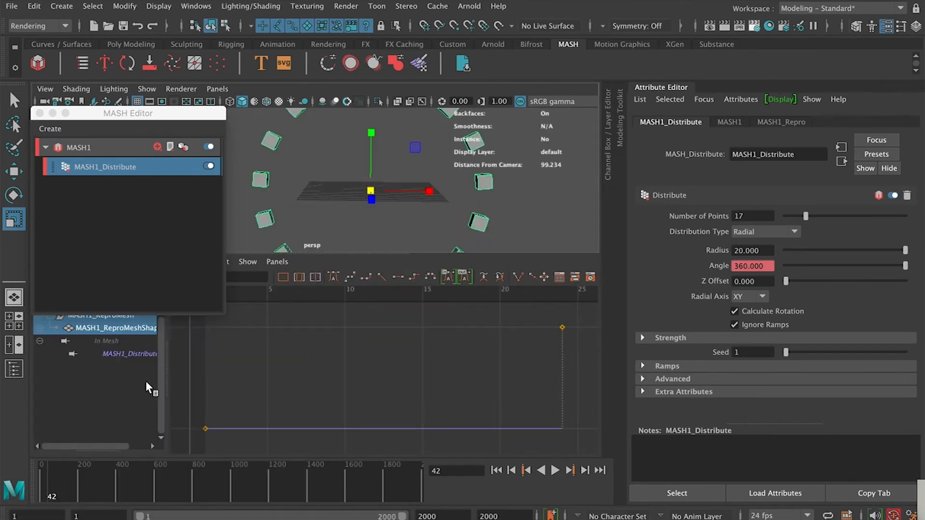
{"action": "left_click", "coordinate": [120, 353]}
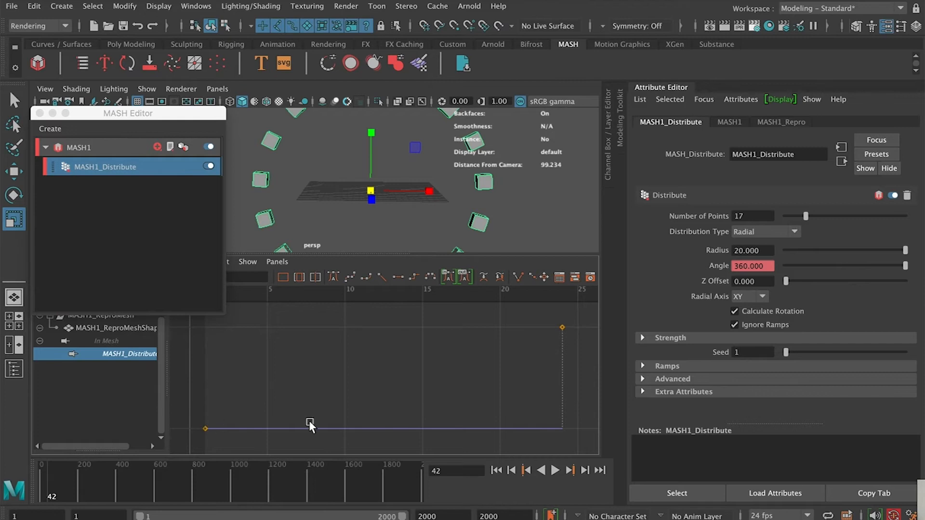
{"action": "left_click", "coordinate": [206, 430]}
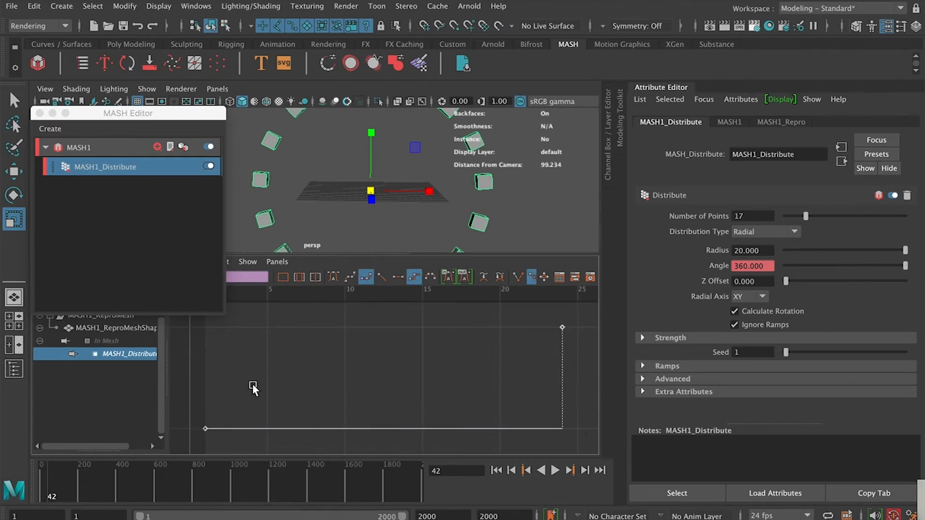
{"action": "left_click", "coordinate": [334, 277]}
{"action": "scroll", "coordinate": [361, 417], "scroll_direction": "down", "scroll_amount": 3}
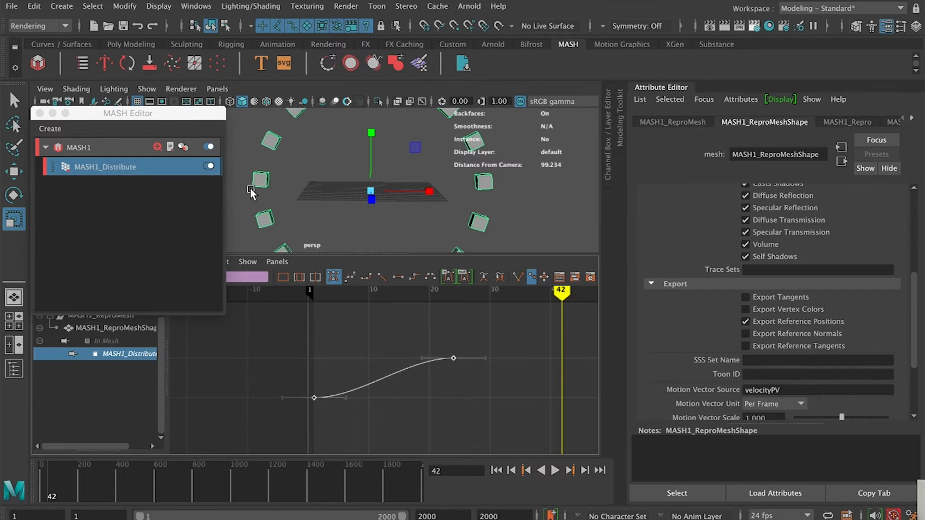
Select the MASH1_Distribute node and key its Radius at frame 1
{"action": "left_click", "coordinate": [261, 177]}
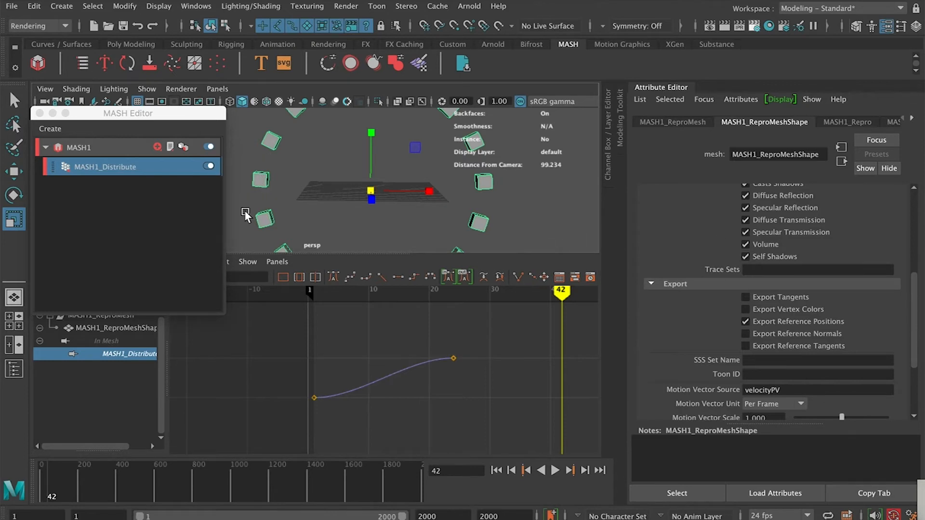
{"action": "left_click", "coordinate": [128, 168]}
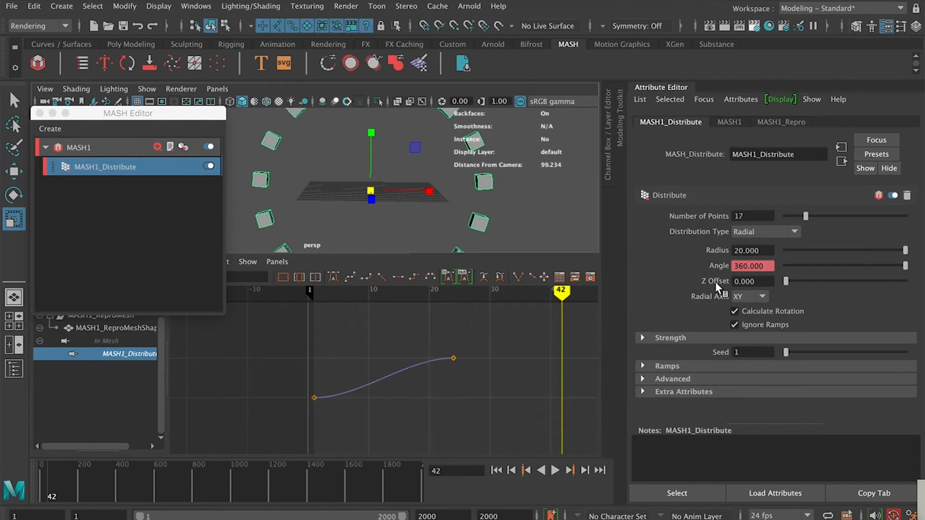
{"action": "left_click", "coordinate": [40, 495]}
{"action": "left_click", "coordinate": [39, 496]}
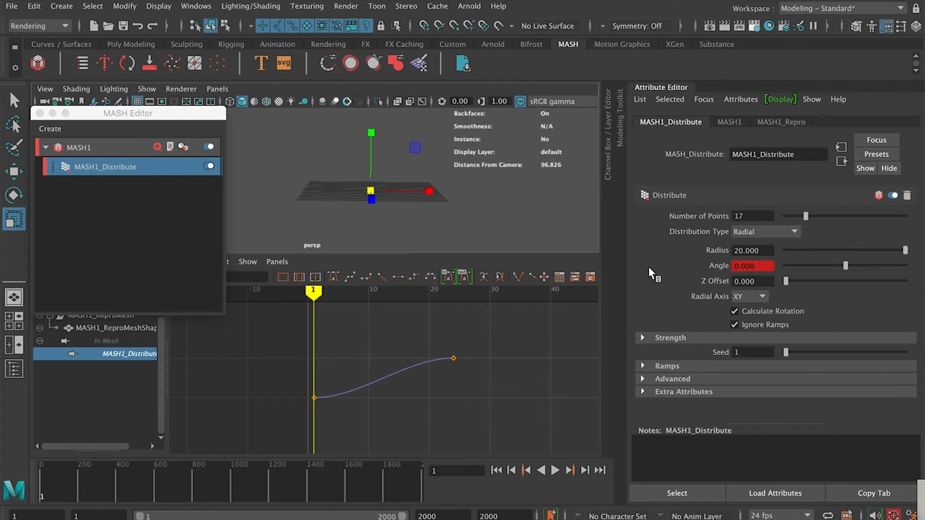
{"action": "right_click", "coordinate": [719, 251]}
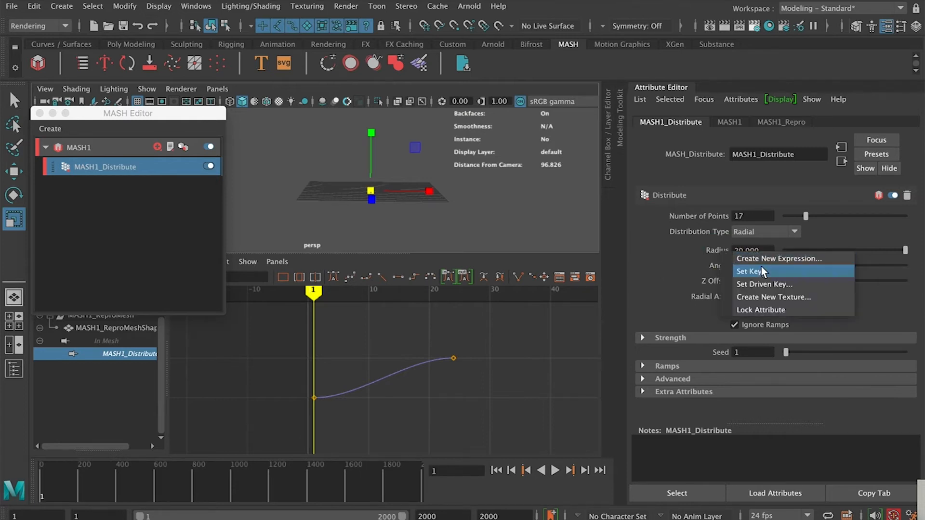
{"action": "left_click", "coordinate": [761, 268]}
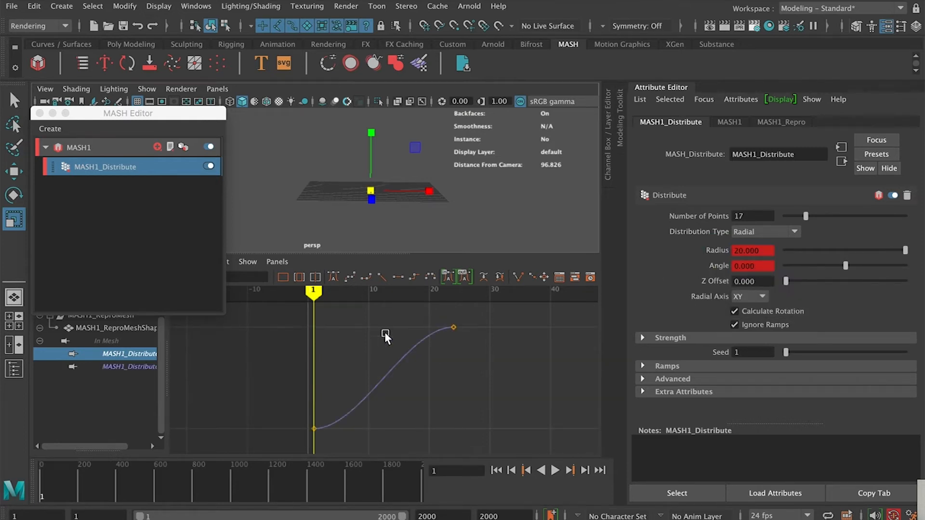
Move to frame 24, key the Distribute node's Radius at 20 and display the Radius curve
{"action": "left_click_drag", "start_coordinate": [316, 298], "coordinate": [453, 295]}
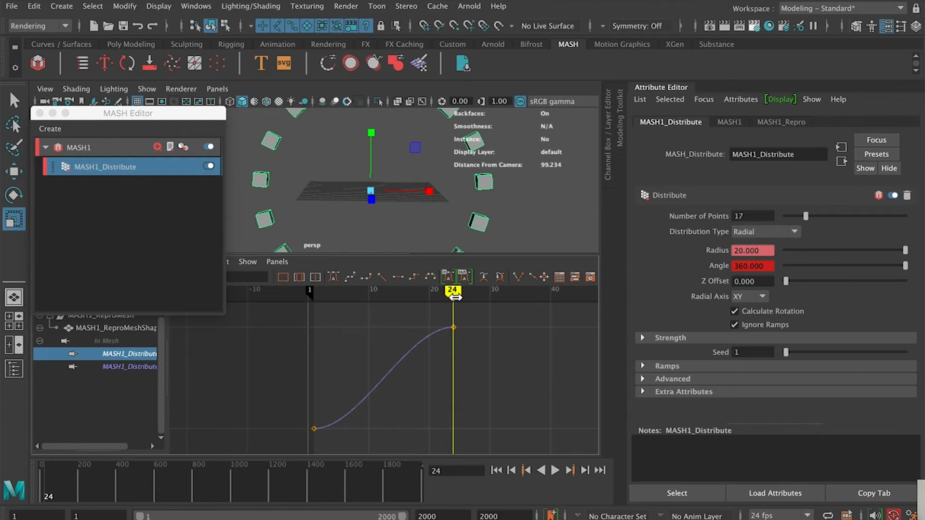
{"action": "mouse_move", "coordinate": [451, 295]}
{"action": "left_mouse_down"}
{"action": "mouse_move", "coordinate": [388, 303]}
{"action": "mouse_move", "coordinate": [369, 320]}
{"action": "mouse_move", "coordinate": [352, 320]}
{"action": "mouse_move", "coordinate": [454, 327]}
{"action": "left_mouse_up"}
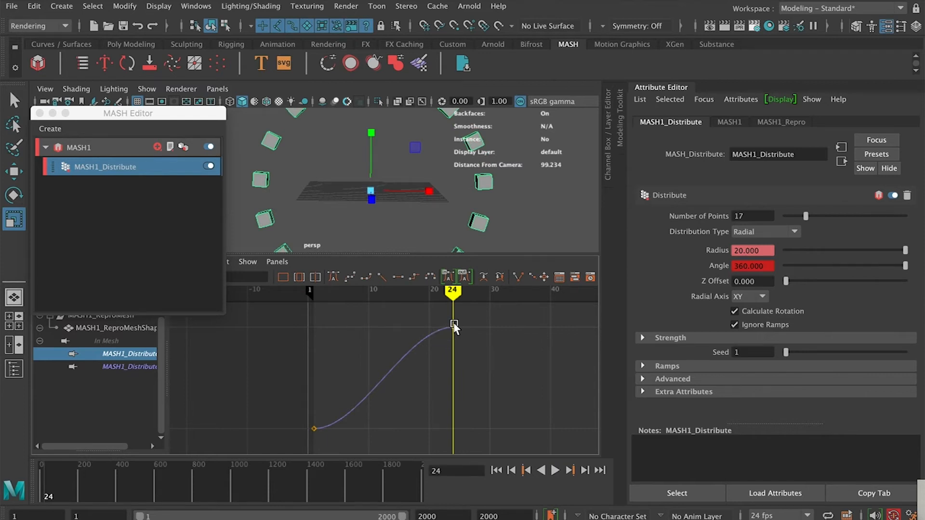
{"action": "right_click", "coordinate": [732, 251]}
{"action": "left_click", "coordinate": [750, 271]}
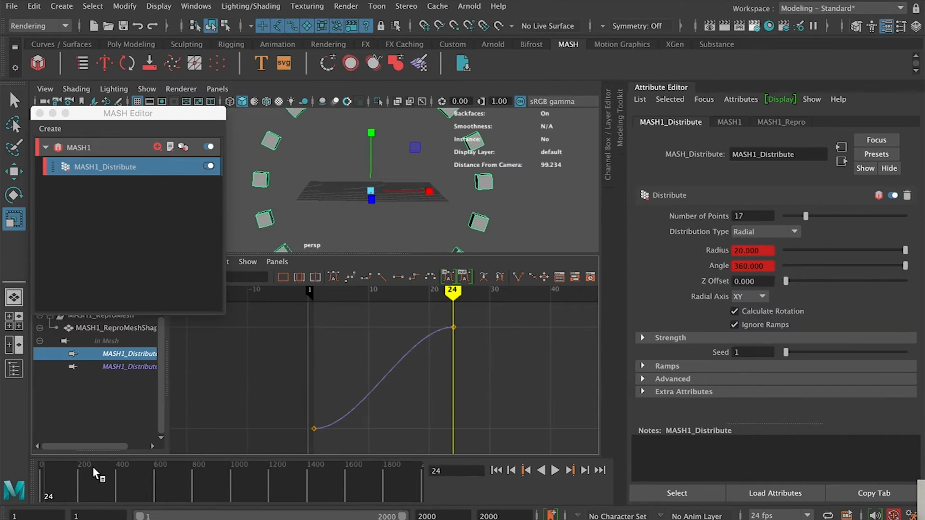
{"action": "left_click", "coordinate": [138, 364]}
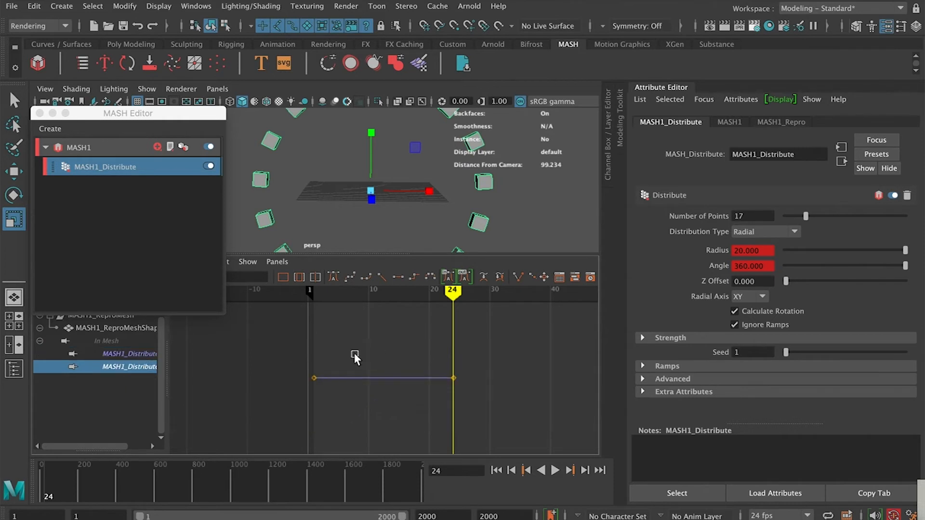
Go back to frame 1, set the keyed Radius to 0 and frame its curve in the Graph Editor
{"action": "left_click", "coordinate": [42, 496]}
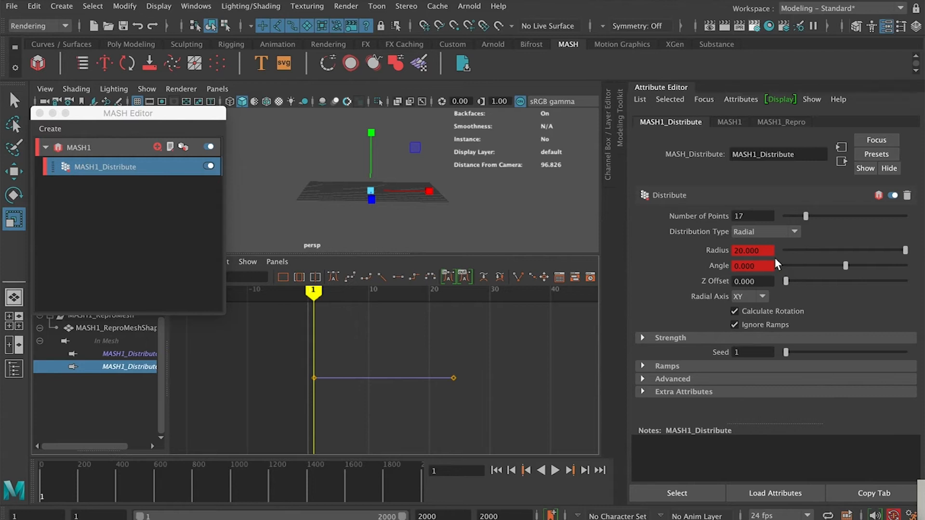
{"action": "left_click_drag", "start_coordinate": [768, 250], "coordinate": [698, 249]}
{"action": "type", "text": "0"}
{"action": "key", "text": "Return"}
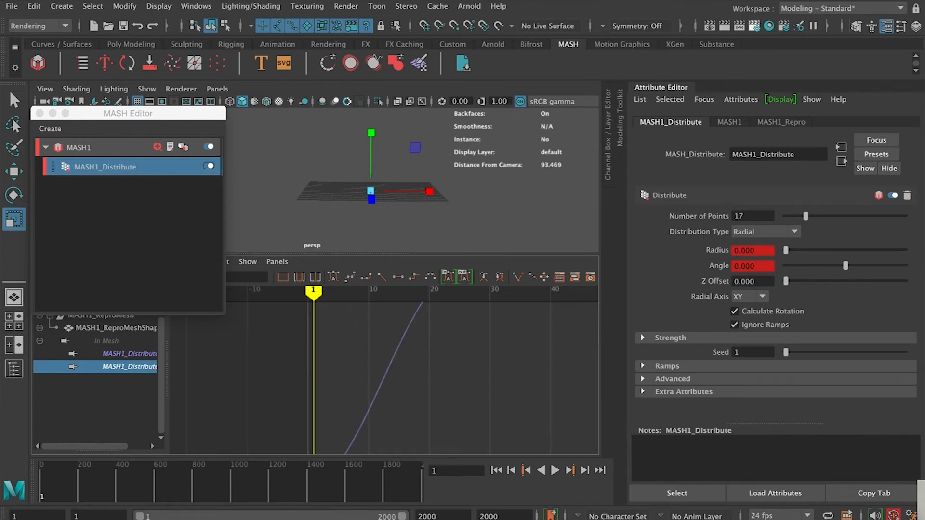
{"action": "key", "text": "f"}
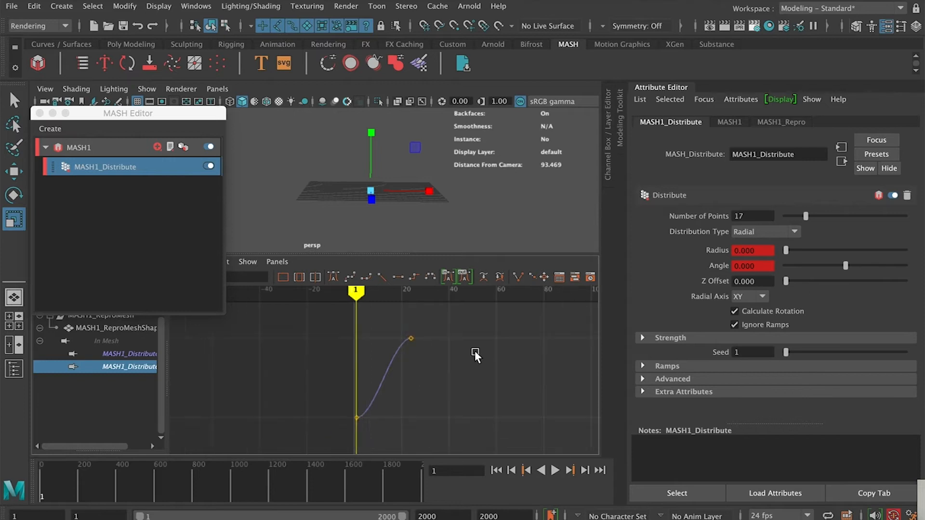
{"action": "scroll", "coordinate": [382, 392], "scroll_direction": "down", "scroll_amount": 2}
Scrub between frames 1 and 25 to check the combined Radius and Angle animation, and inspect the Radius curve's first key
{"action": "left_click_drag", "start_coordinate": [48, 487], "coordinate": [41, 489]}
{"action": "mouse_move", "coordinate": [357, 292]}
{"action": "left_mouse_down"}
{"action": "mouse_move", "coordinate": [419, 299]}
{"action": "mouse_move", "coordinate": [386, 303]}
{"action": "mouse_move", "coordinate": [405, 307]}
{"action": "left_mouse_up"}
{"action": "key", "text": "space"}
{"action": "key", "text": "space"}
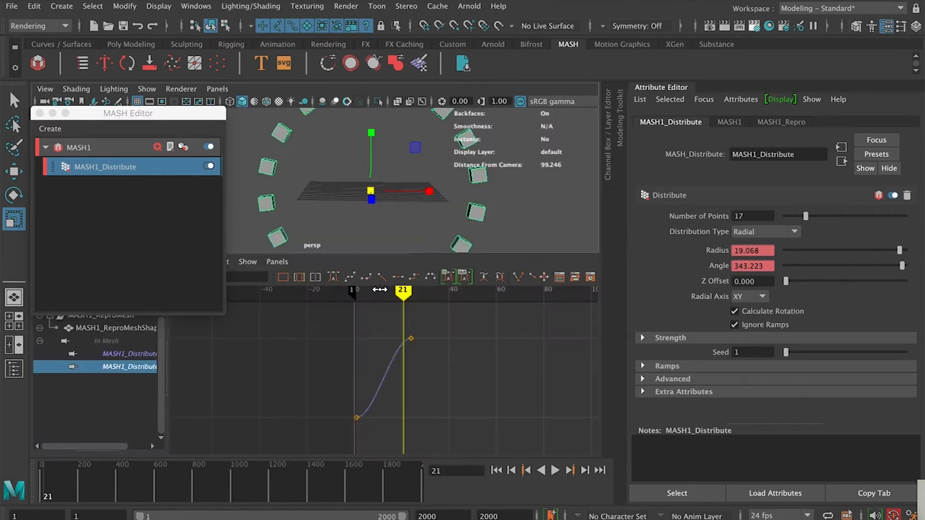
{"action": "left_click_drag", "start_coordinate": [150, 116], "coordinate": [197, 485]}
{"action": "left_click", "coordinate": [400, 292]}
{"action": "mouse_move", "coordinate": [400, 292]}
{"action": "left_mouse_down"}
{"action": "mouse_move", "coordinate": [372, 295]}
{"action": "mouse_move", "coordinate": [413, 308]}
{"action": "mouse_move", "coordinate": [384, 309]}
{"action": "mouse_move", "coordinate": [360, 296]}
{"action": "mouse_move", "coordinate": [413, 316]}
{"action": "left_mouse_up"}
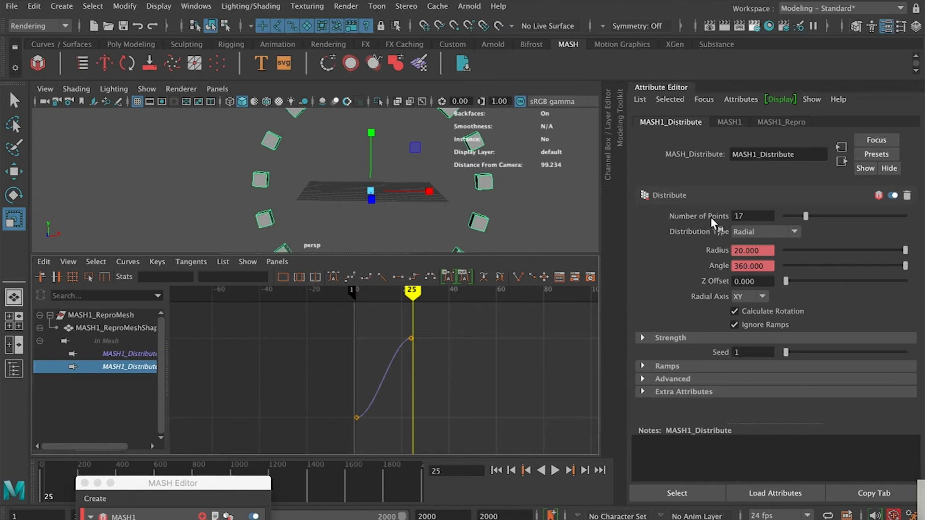
{"action": "mouse_move", "coordinate": [804, 217]}
{"action": "left_mouse_down"}
{"action": "mouse_move", "coordinate": [839, 219]}
{"action": "mouse_move", "coordinate": [806, 217]}
{"action": "left_mouse_up"}
{"action": "left_click_drag", "start_coordinate": [343, 375], "coordinate": [394, 439]}
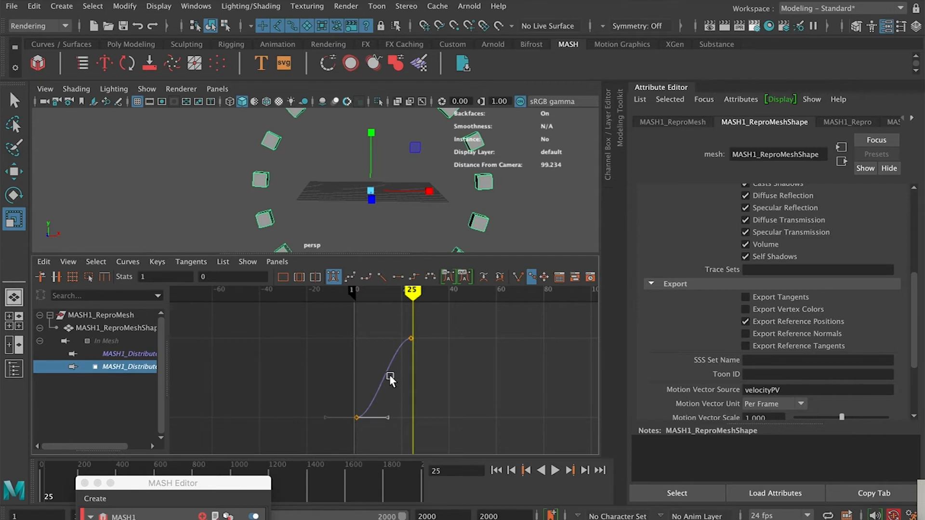
Maximize the perspective view and play the ring's growth animation from frame 1
{"action": "key", "text": "space"}
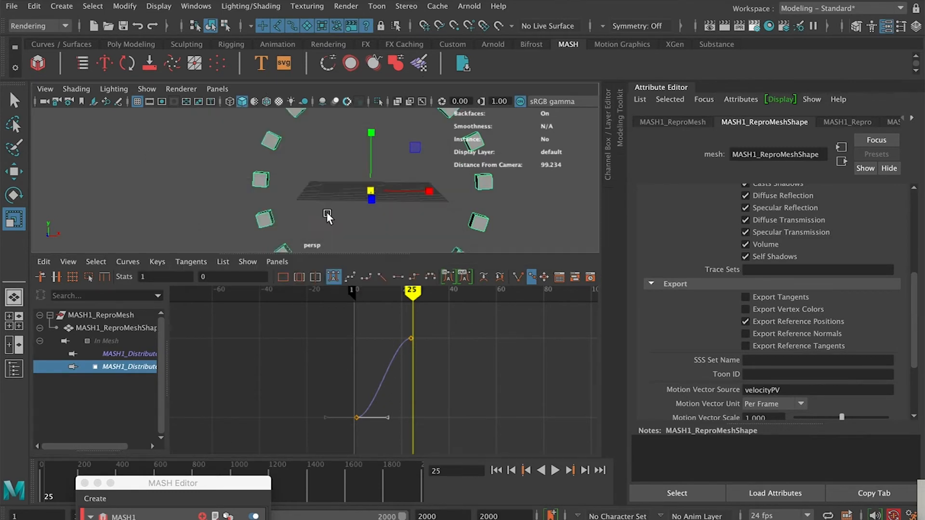
{"action": "left_click", "coordinate": [400, 298]}
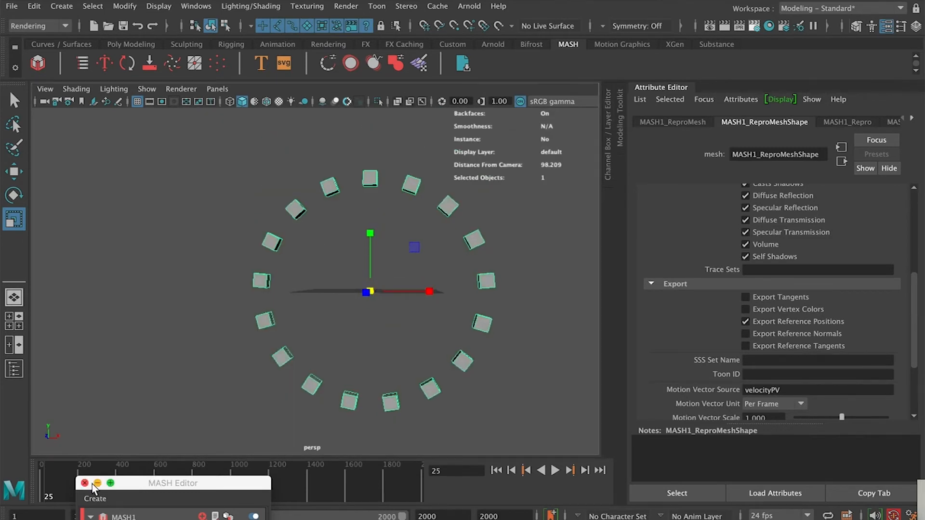
{"action": "left_click_drag", "start_coordinate": [140, 484], "coordinate": [149, 519]}
{"action": "left_click_drag", "start_coordinate": [46, 488], "coordinate": [30, 484]}
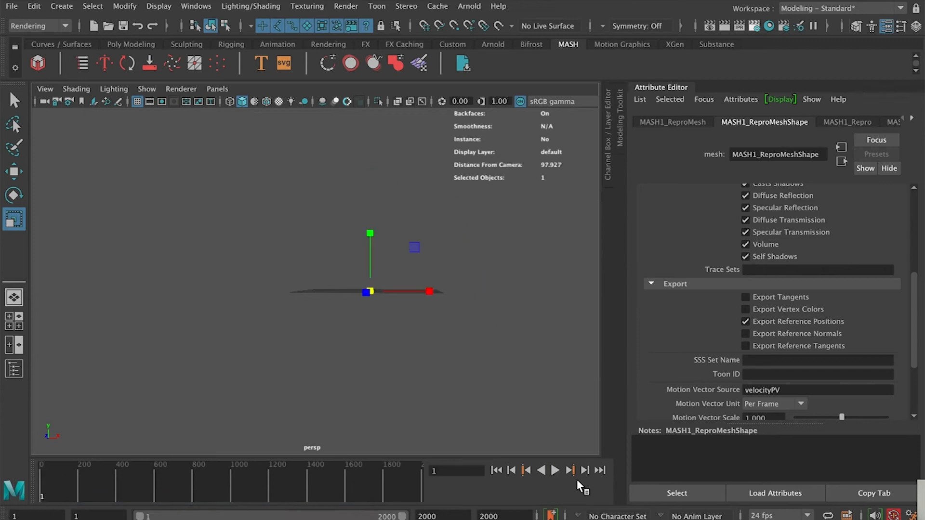
{"action": "left_click", "coordinate": [555, 470]}
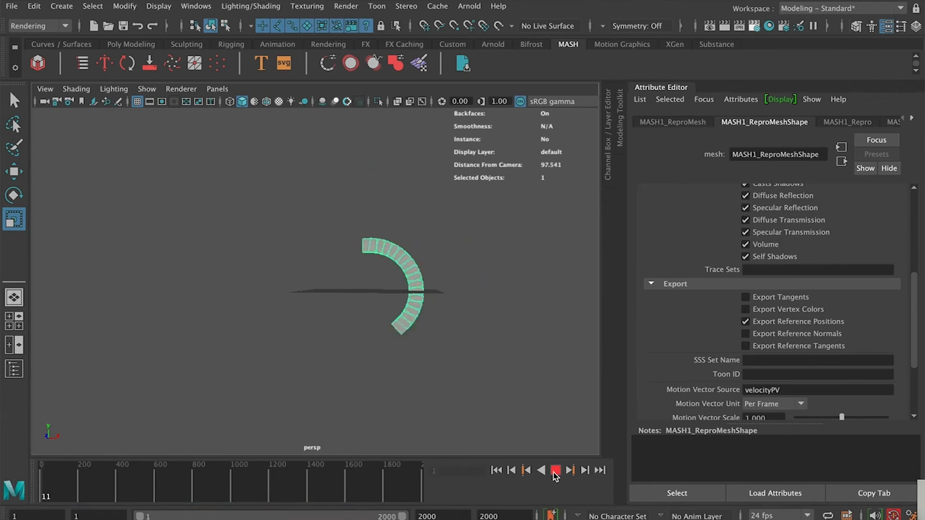
{"action": "left_click", "coordinate": [555, 470]}
{"action": "left_click_drag", "start_coordinate": [56, 482], "coordinate": [117, 489]}
{"action": "left_click_drag", "start_coordinate": [455, 217], "coordinate": [489, 213], "text": "alt"}
Bring the MASH Editor back into view and add a Replicator node to the MASH1 network
{"action": "left_click", "coordinate": [684, 123]}
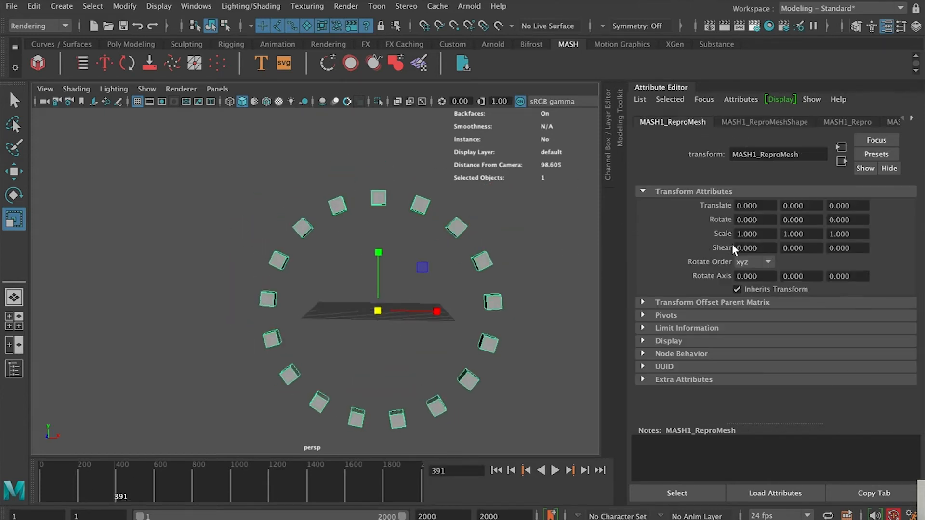
{"action": "left_click", "coordinate": [767, 121]}
{"action": "left_click", "coordinate": [858, 123]}
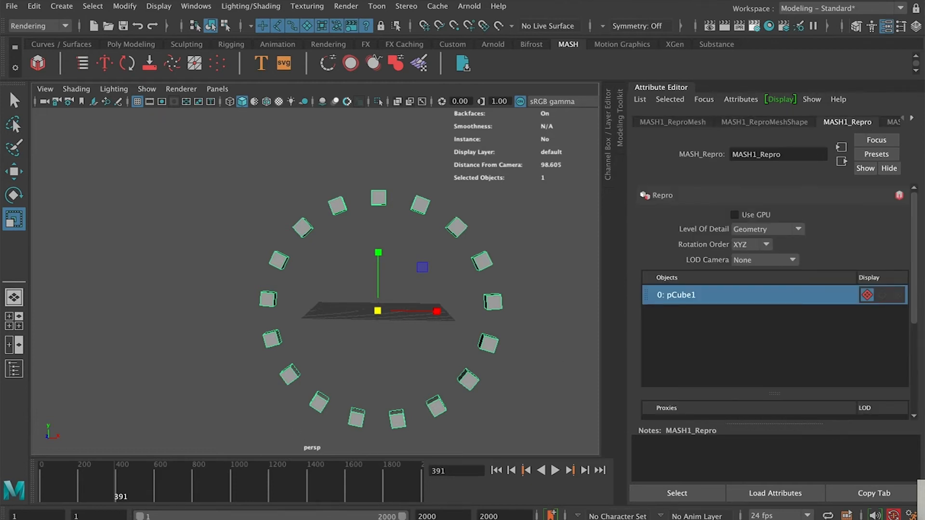
{"action": "left_click_drag", "start_coordinate": [289, 516], "coordinate": [170, 151]}
{"action": "left_click", "coordinate": [105, 202]}
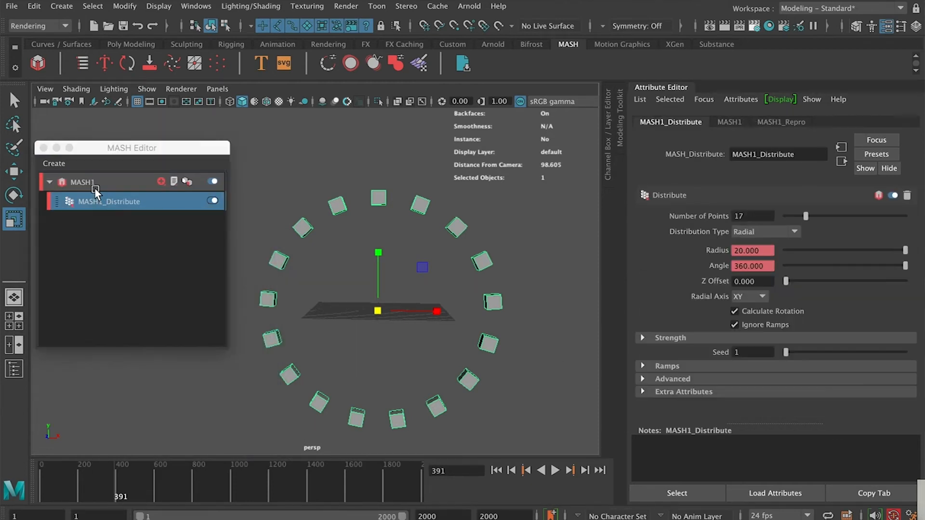
{"action": "left_click", "coordinate": [93, 184]}
{"action": "left_click", "coordinate": [855, 198]}
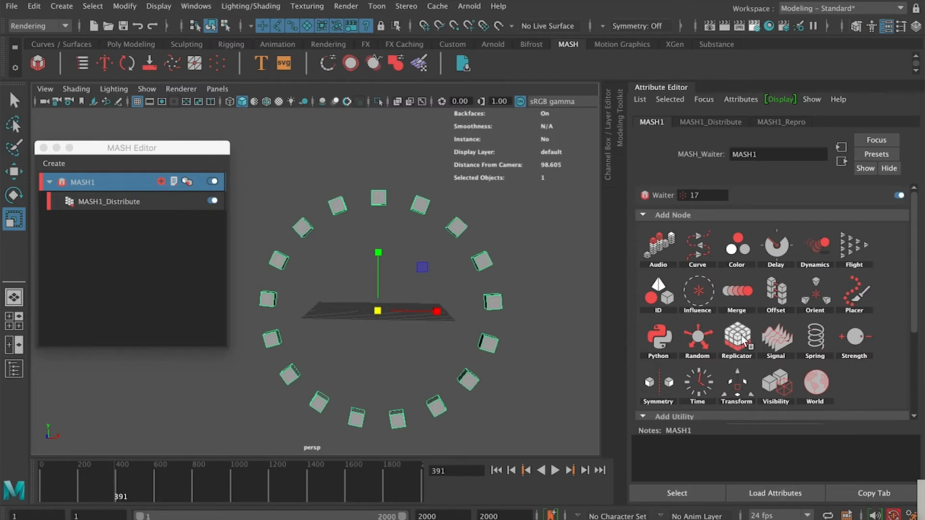
{"action": "left_click_drag", "start_coordinate": [742, 339], "coordinate": [794, 340]}
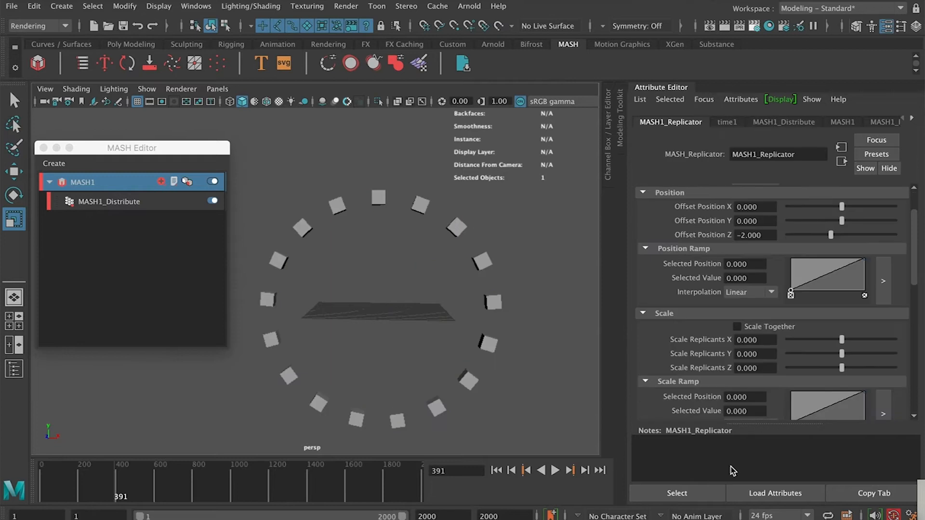
Set the Replicator's Replicants to 9 and its Offset Position Z to about -6.707
{"action": "left_click_drag", "start_coordinate": [800, 215], "coordinate": [799, 216]}
{"action": "left_click_drag", "start_coordinate": [466, 278], "coordinate": [530, 275], "text": "alt"}
{"action": "left_click_drag", "start_coordinate": [799, 215], "coordinate": [795, 216]}
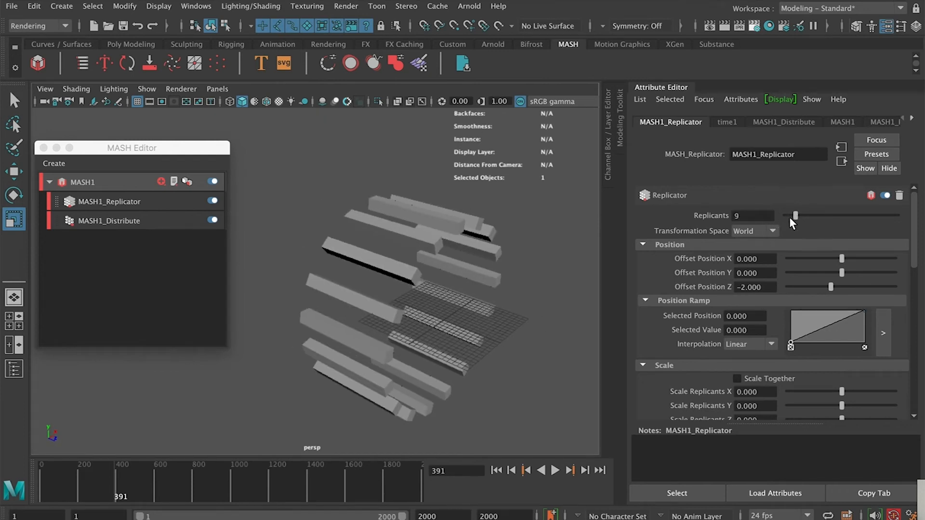
{"action": "left_click_drag", "start_coordinate": [842, 259], "coordinate": [804, 290]}
{"action": "key", "text": "super+z"}
{"action": "key", "text": "super+z"}
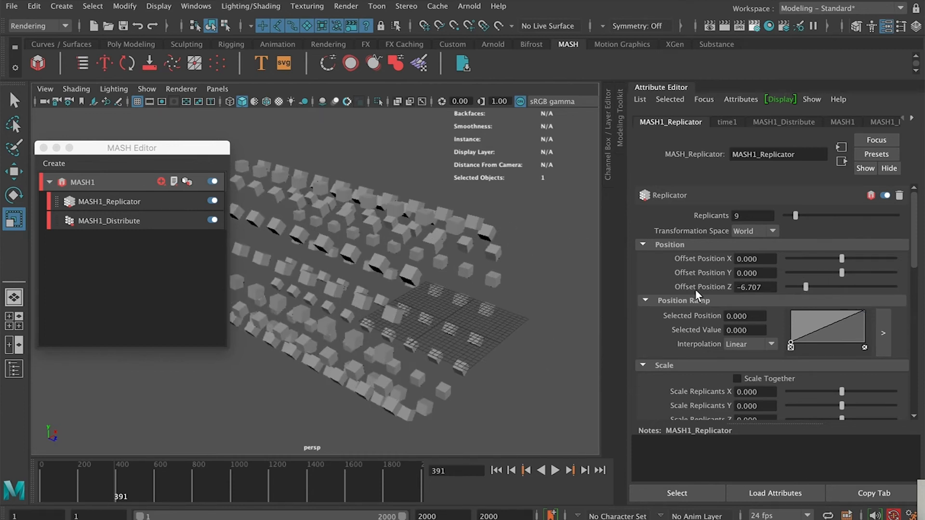
Orbit around the replicated rings, play the animation and scrub back to the start to check it
{"action": "left_click_drag", "start_coordinate": [496, 299], "coordinate": [542, 333], "text": "alt"}
{"action": "left_click_drag", "start_coordinate": [525, 282], "coordinate": [355, 239], "text": "alt"}
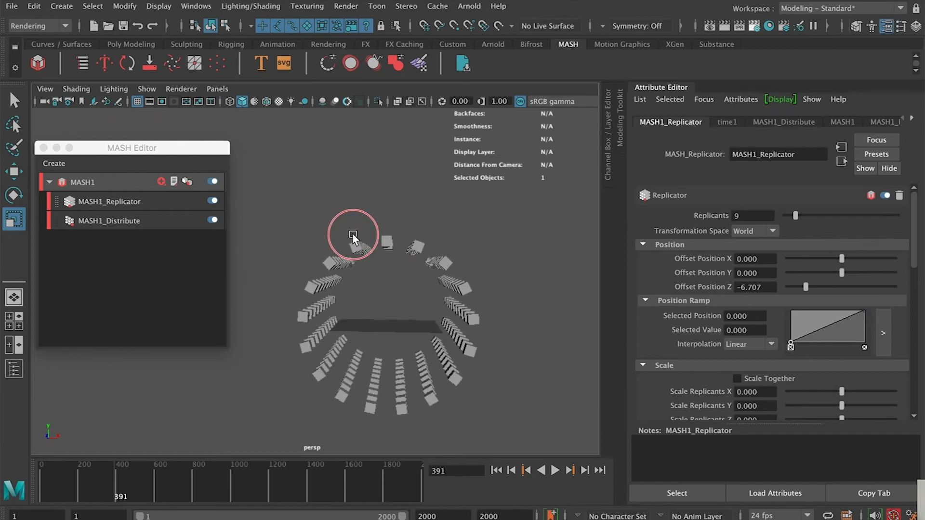
{"action": "left_click", "coordinate": [556, 470]}
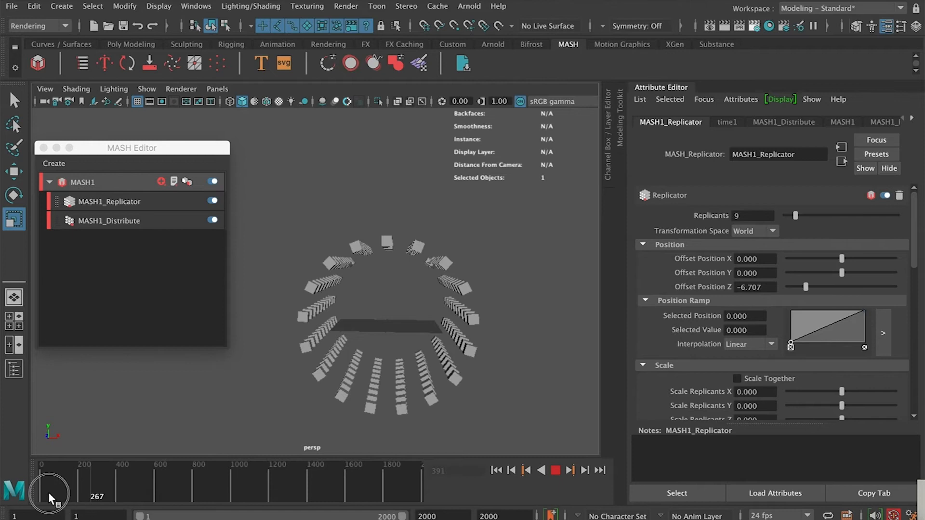
{"action": "left_click", "coordinate": [556, 470]}
{"action": "left_click_drag", "start_coordinate": [53, 483], "coordinate": [30, 486]}
{"action": "left_click_drag", "start_coordinate": [424, 313], "coordinate": [480, 314], "text": "alt"}
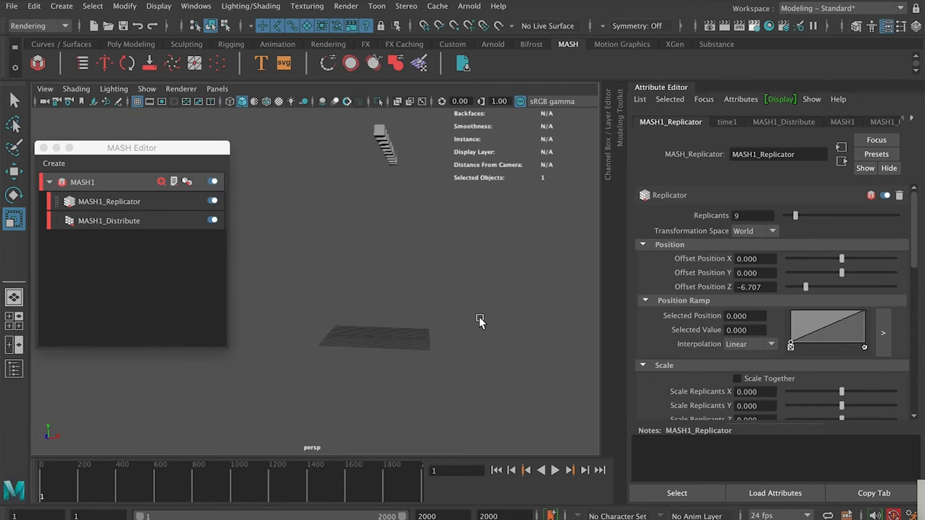
Add an Audio node to the MASH1 network and load ES_Future Vibes STEMS INSTRUMENTS.wav as its sound file
{"action": "left_click_drag", "start_coordinate": [84, 475], "coordinate": [39, 487]}
{"action": "left_click", "coordinate": [115, 187]}
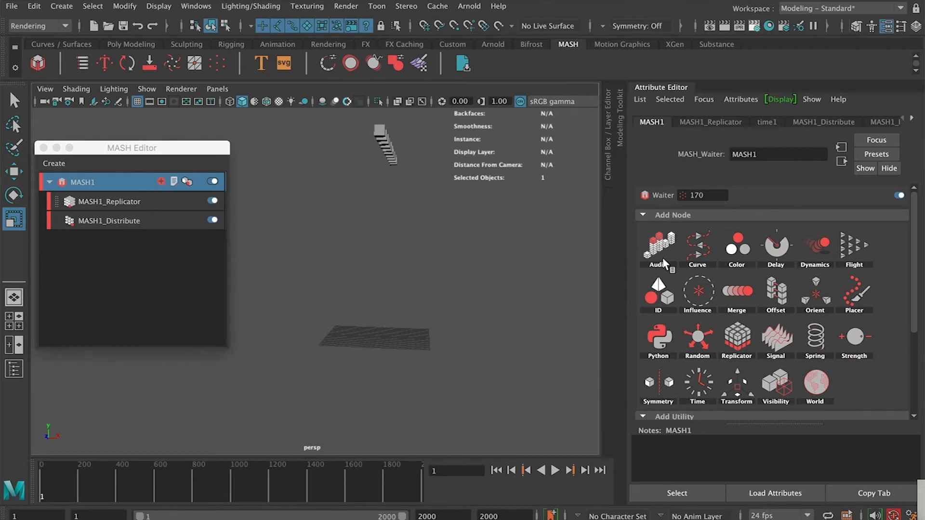
{"action": "left_click", "coordinate": [687, 247]}
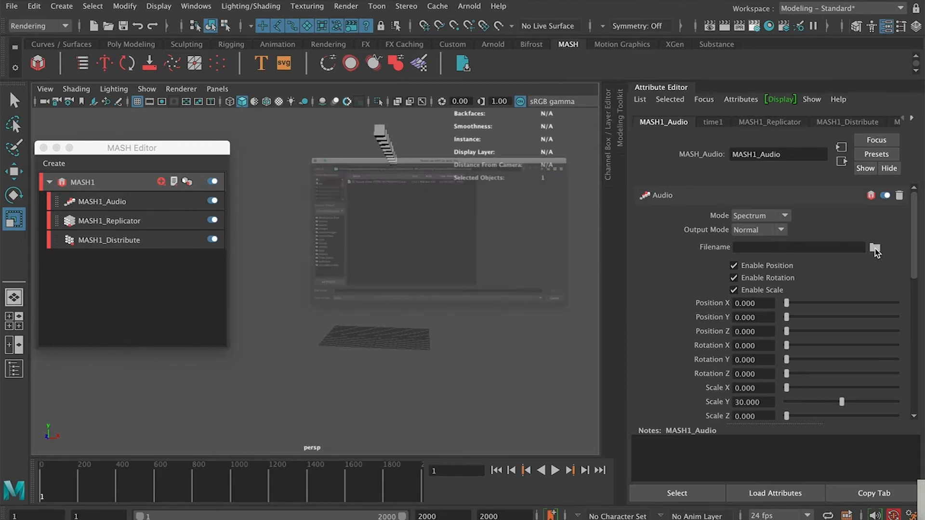
{"action": "left_click", "coordinate": [876, 249]}
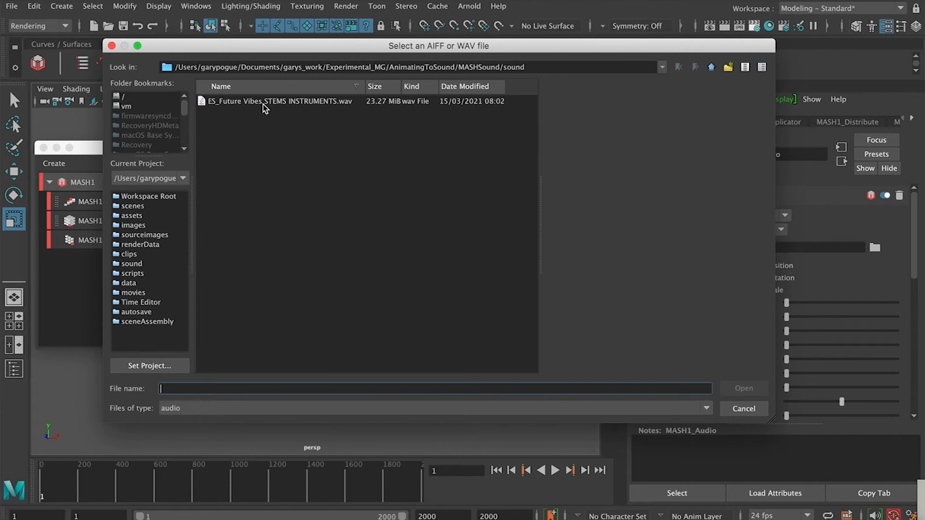
{"action": "left_click", "coordinate": [279, 101]}
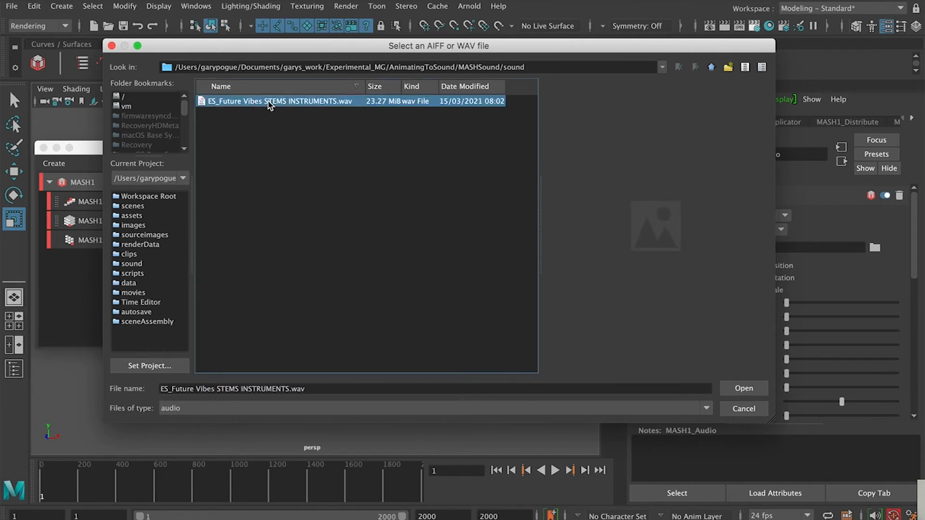
{"action": "left_click", "coordinate": [744, 389]}
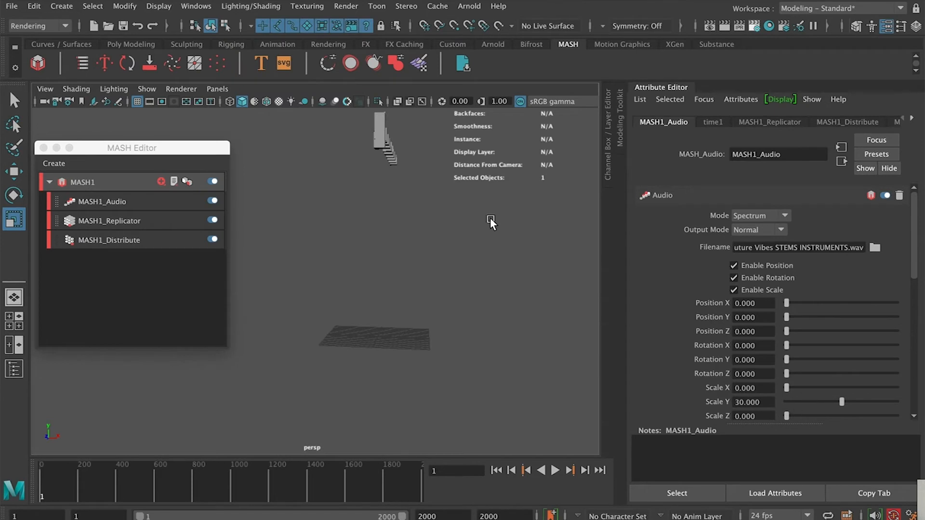
Play the animation to examine how the cubes react to the audio file, and return to frame 1
{"action": "left_click_drag", "start_coordinate": [412, 222], "coordinate": [458, 178], "text": "alt"}
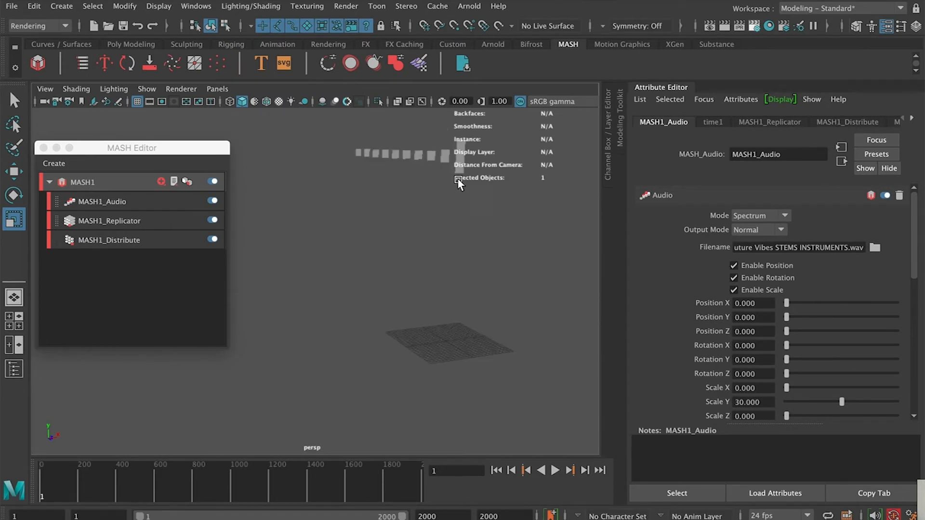
{"action": "left_click_drag", "start_coordinate": [326, 416], "coordinate": [338, 346], "text": "alt"}
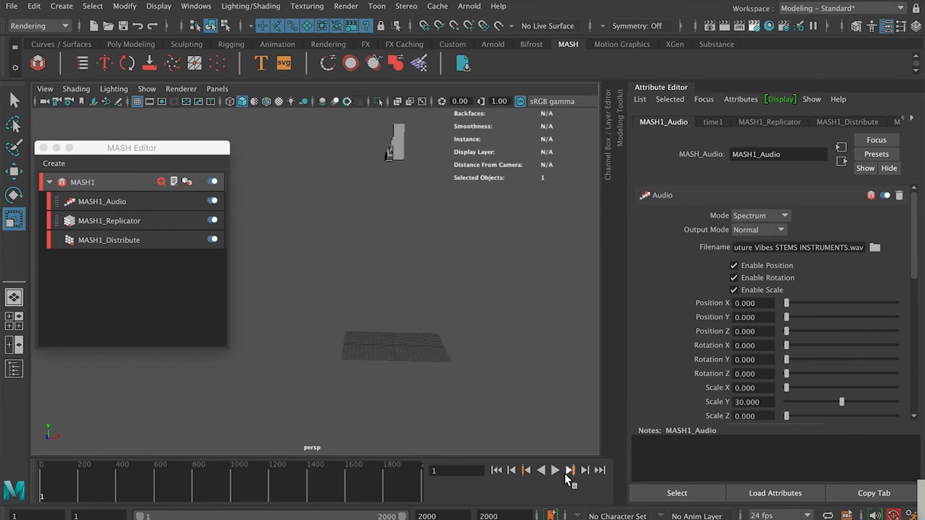
{"action": "left_click", "coordinate": [554, 468]}
{"action": "left_click_drag", "start_coordinate": [474, 400], "coordinate": [444, 389], "text": "alt"}
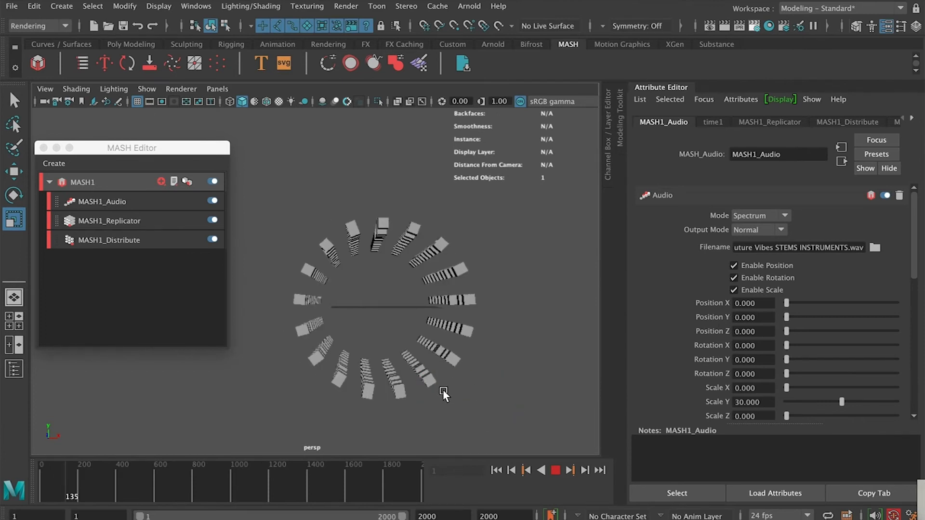
{"action": "left_click", "coordinate": [555, 469]}
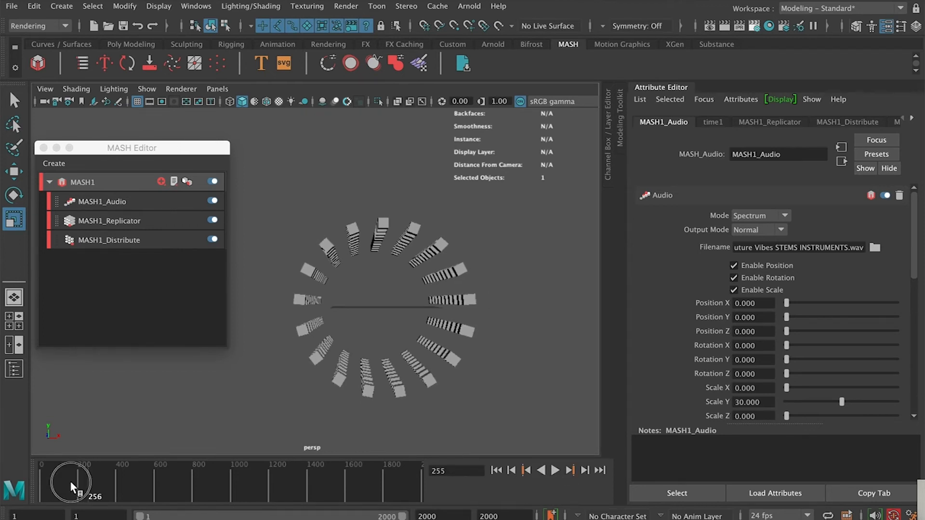
{"action": "left_click_drag", "start_coordinate": [70, 482], "coordinate": [4, 483]}
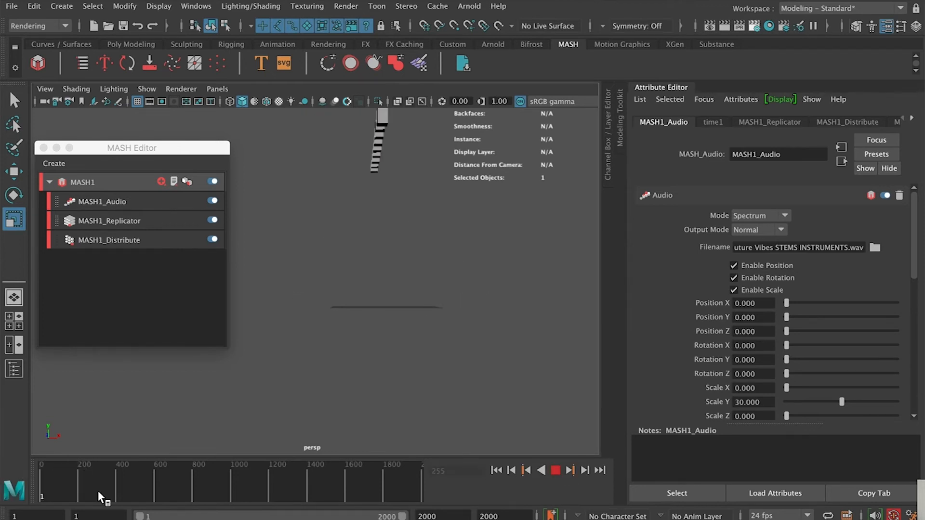
Import ES_Future Vibes STEMS INSTRUMENTS.wav as the timeline's audio track
{"action": "right_click", "coordinate": [187, 485]}
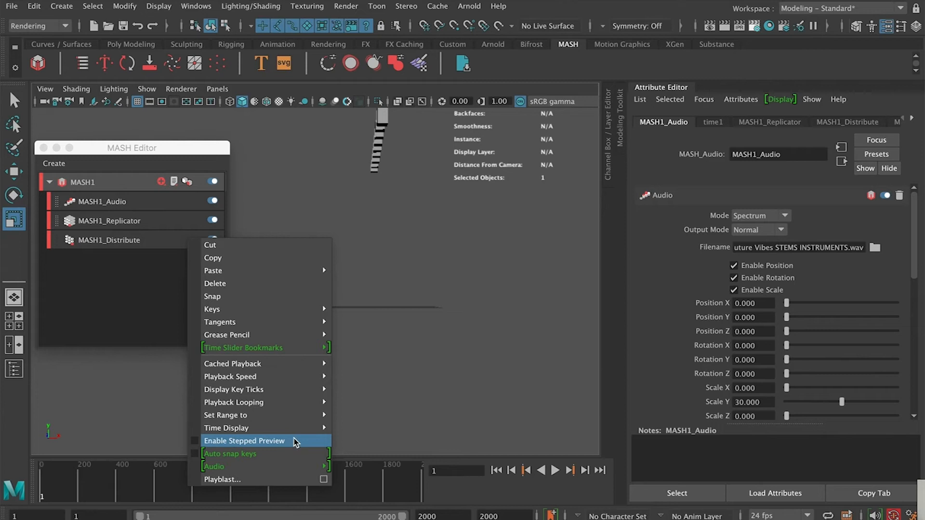
{"action": "mouse_move", "coordinate": [295, 467]}
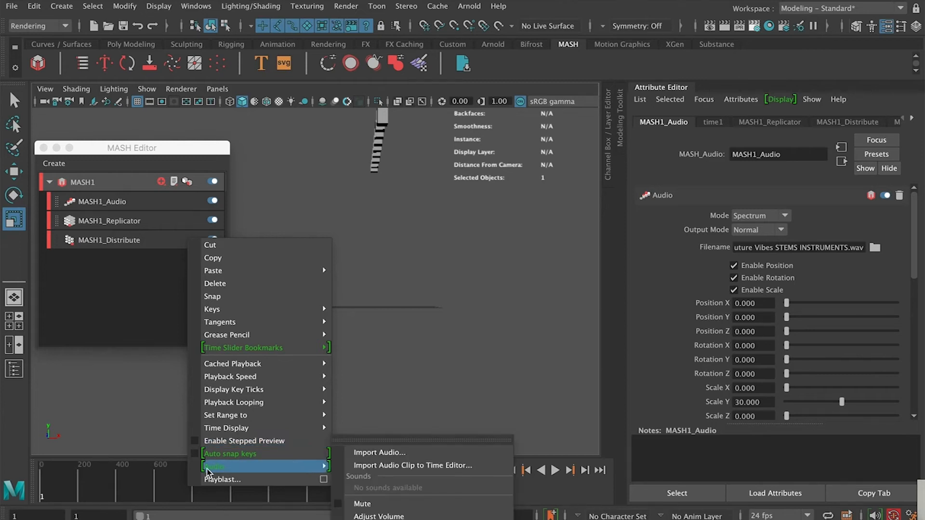
{"action": "left_click", "coordinate": [378, 453]}
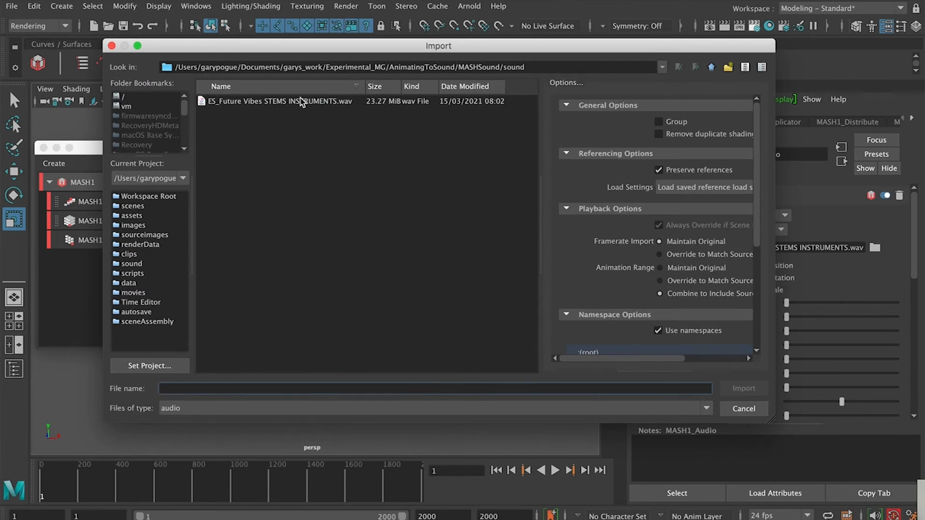
{"action": "left_click", "coordinate": [296, 102]}
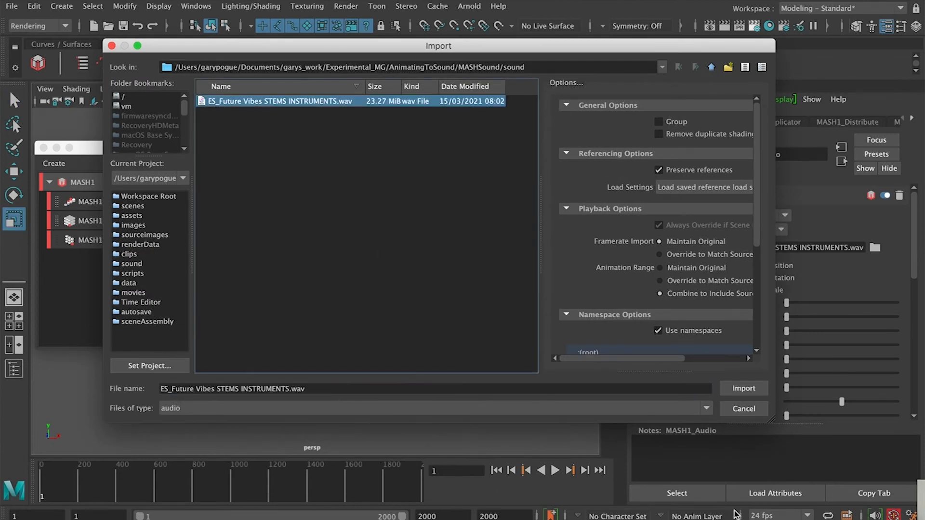
{"action": "left_click", "coordinate": [739, 389]}
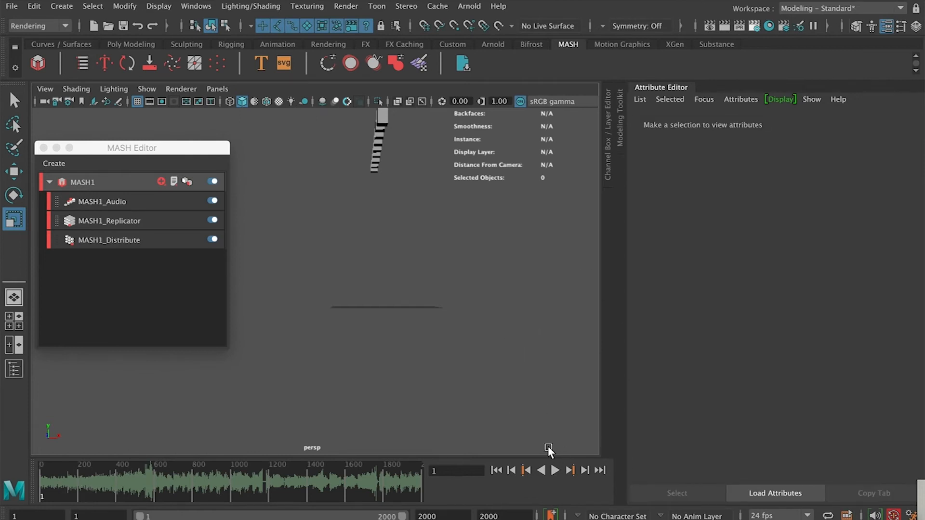
Play the animation with sound and examine the replicated rings up close and from a distance, and stop playback
{"action": "left_click", "coordinate": [555, 470]}
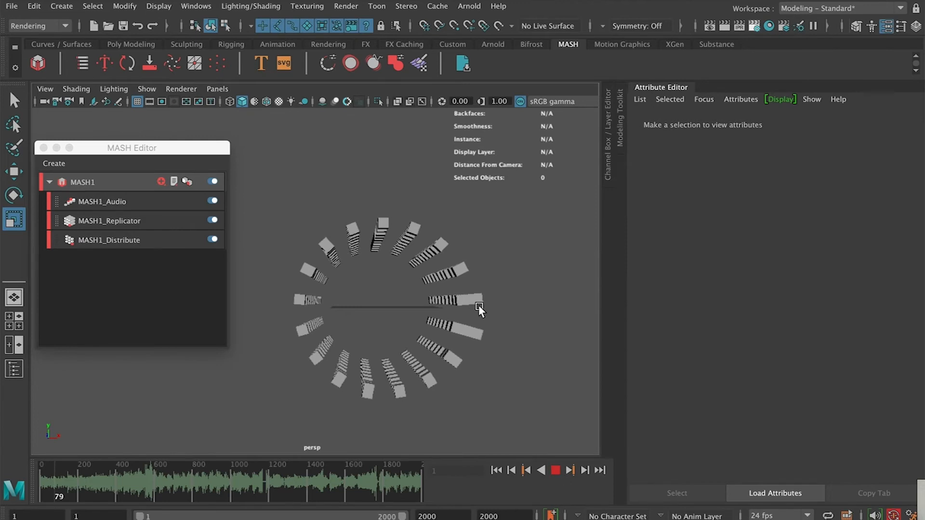
{"action": "left_click_drag", "start_coordinate": [478, 299], "coordinate": [476, 299], "text": "alt"}
{"action": "scroll", "coordinate": [476, 300], "scroll_direction": "up", "scroll_amount": 5}
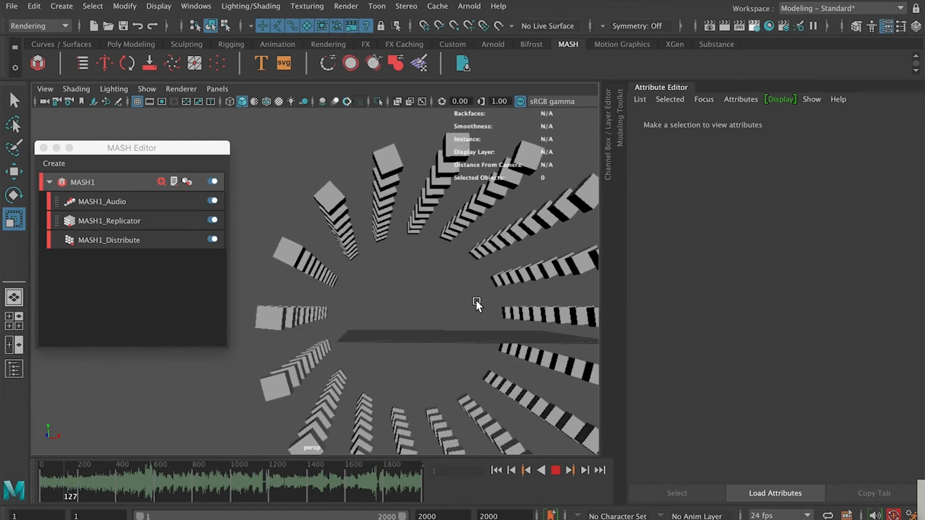
{"action": "scroll", "coordinate": [476, 299], "scroll_direction": "down", "scroll_amount": 5}
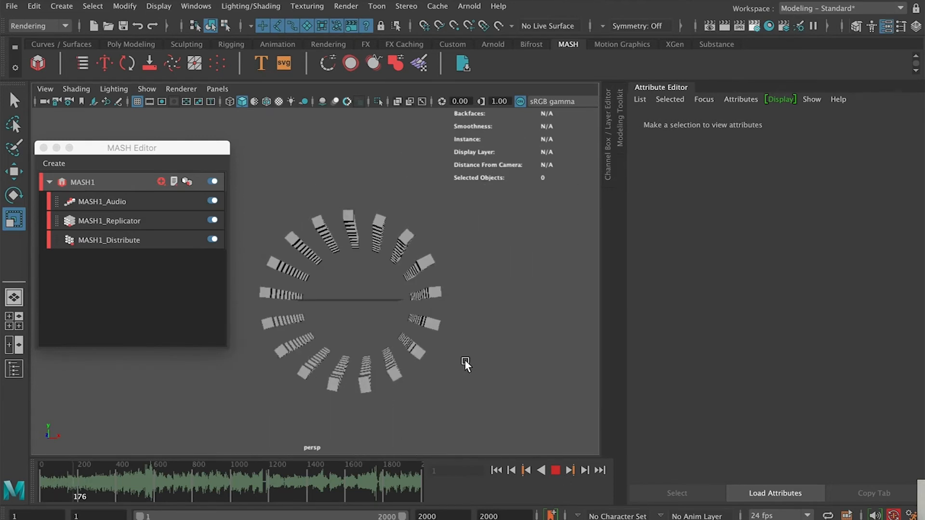
{"action": "left_click_drag", "start_coordinate": [403, 376], "coordinate": [404, 376], "text": "alt"}
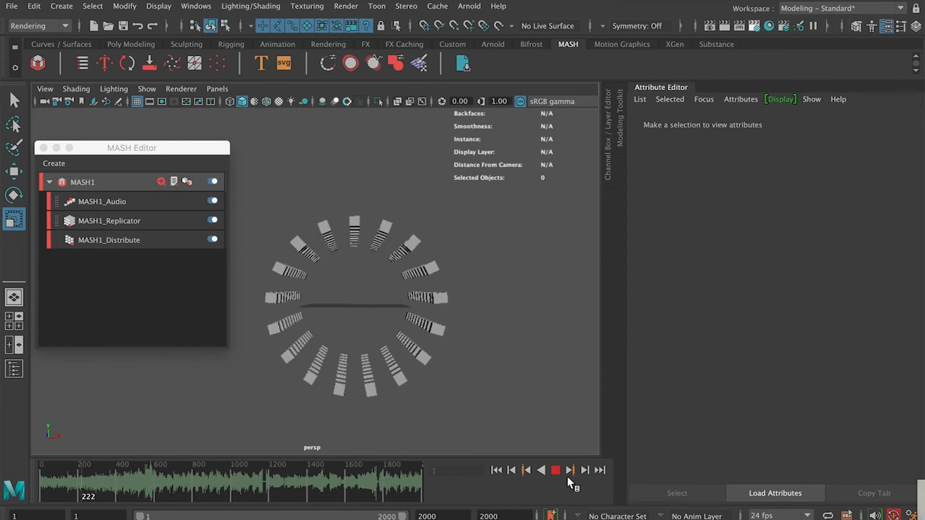
{"action": "left_click", "coordinate": [116, 203]}
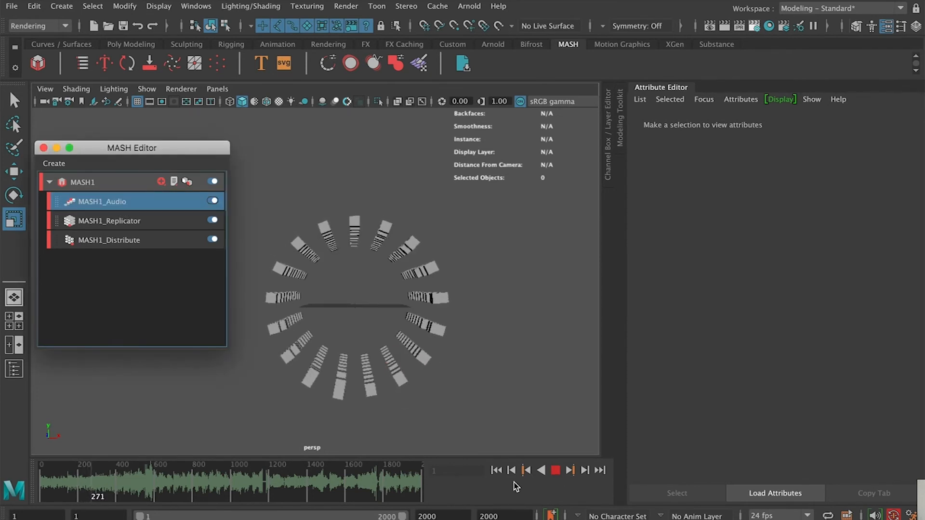
{"action": "left_click", "coordinate": [555, 470]}
Replay from about frame 75 and raise the Audio node's Scale Y to 60 during playback
{"action": "left_click", "coordinate": [99, 203]}
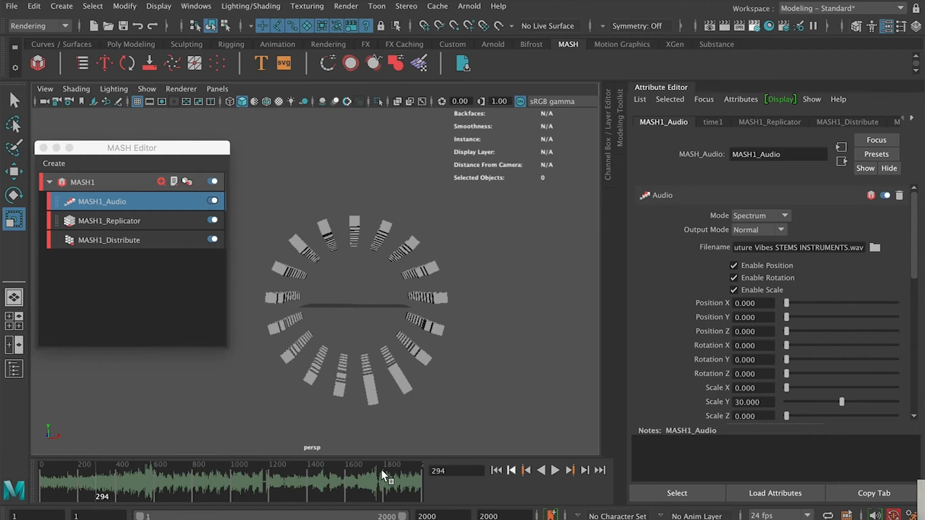
{"action": "left_click_drag", "start_coordinate": [88, 481], "coordinate": [53, 487]}
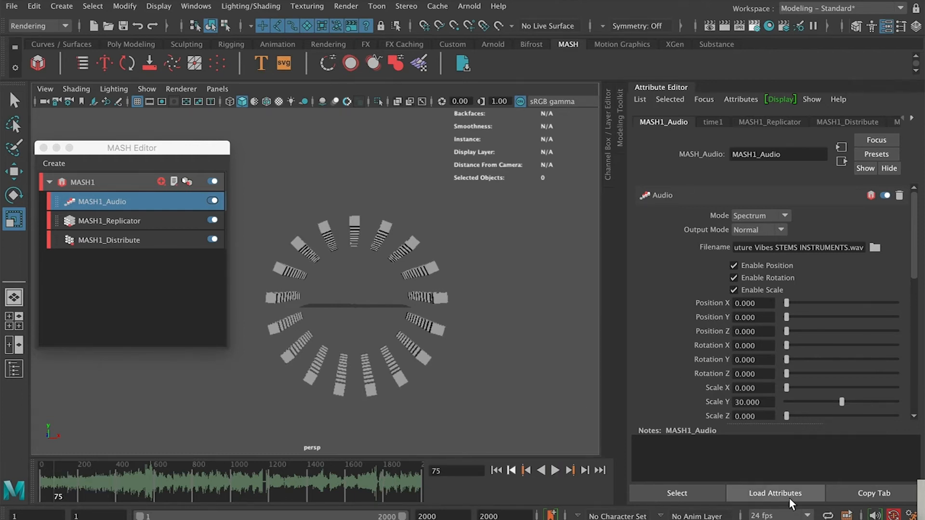
{"action": "left_click", "coordinate": [555, 471]}
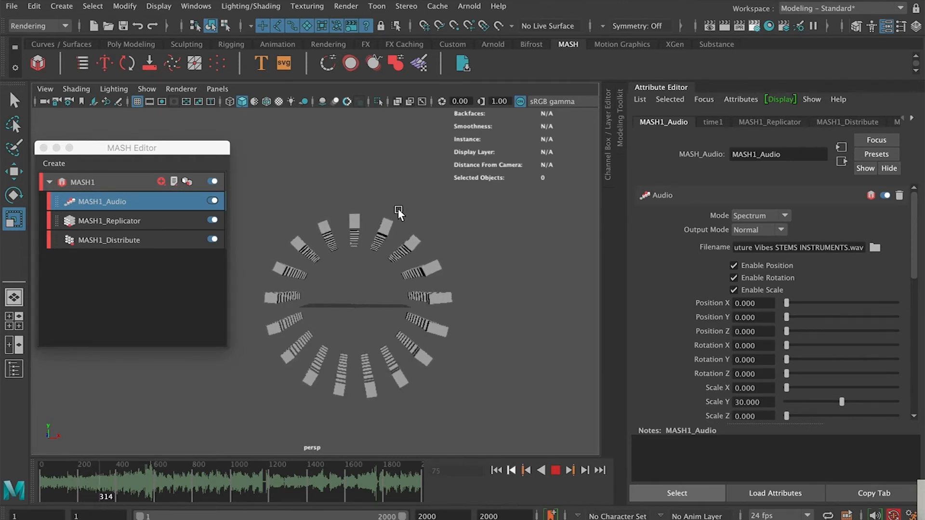
{"action": "left_click_drag", "start_coordinate": [842, 402], "coordinate": [911, 406]}
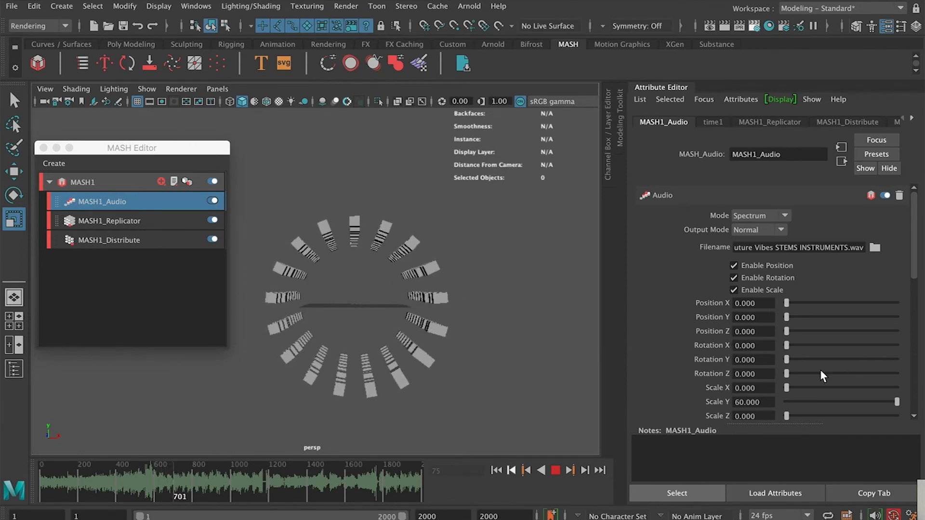
{"action": "left_click_drag", "start_coordinate": [424, 346], "coordinate": [441, 367], "text": "alt"}
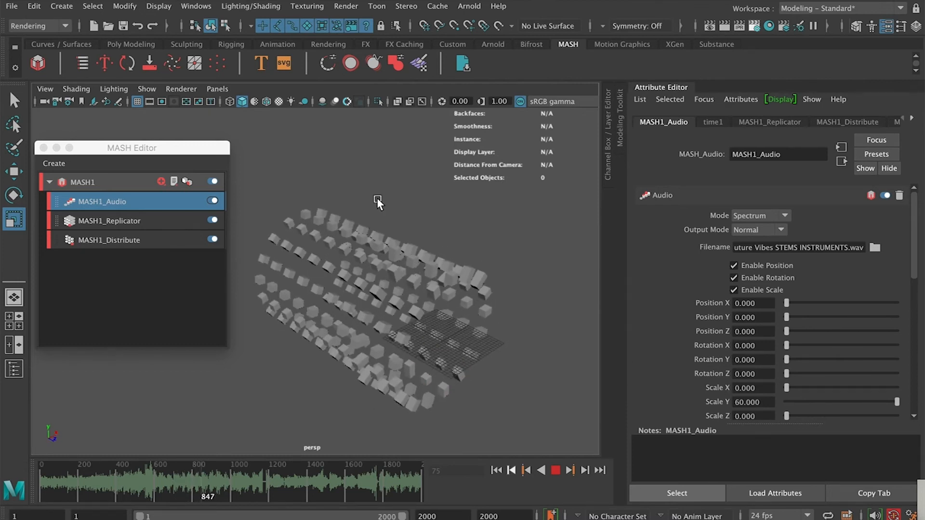
Try Max Bands values of 100 and 200 on the Audio node, restarting playback to judge the effect
{"action": "scroll", "coordinate": [790, 358], "scroll_direction": "down", "scroll_amount": 8}
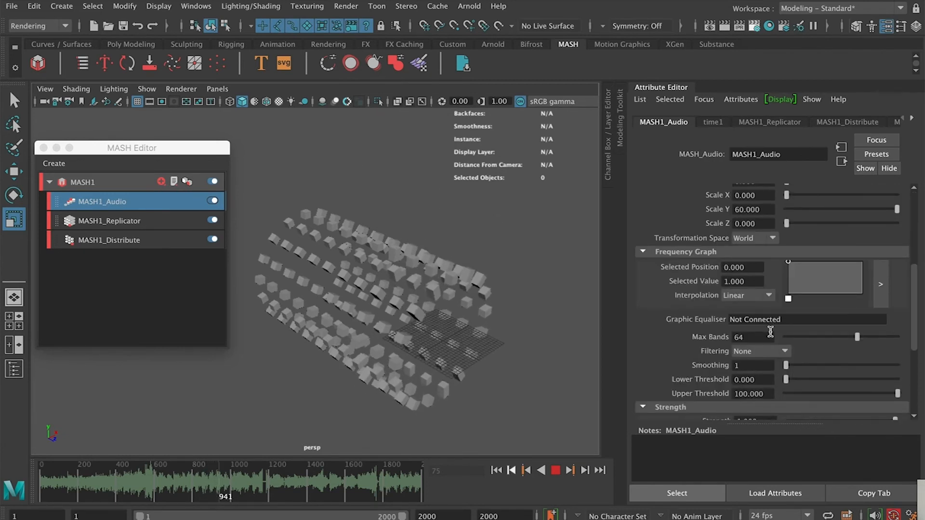
{"action": "left_click", "coordinate": [555, 470]}
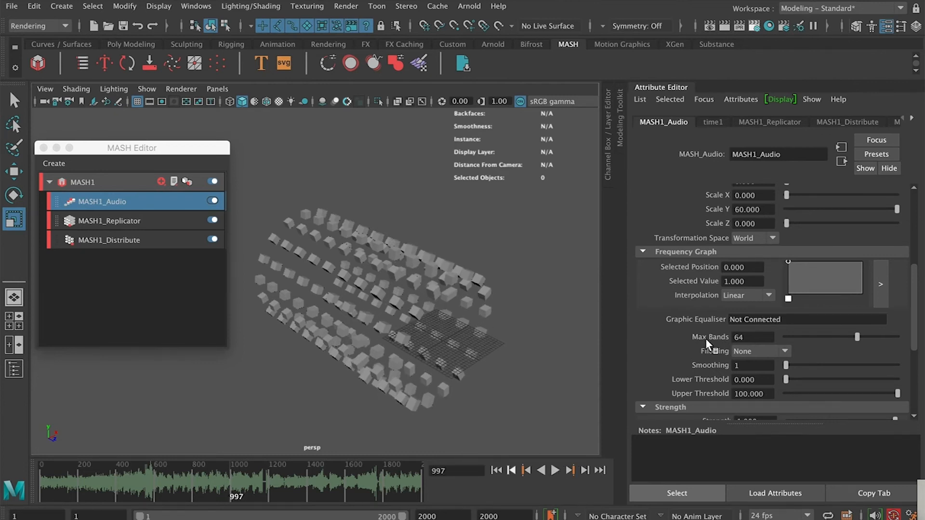
{"action": "left_click_drag", "start_coordinate": [870, 336], "coordinate": [905, 337]}
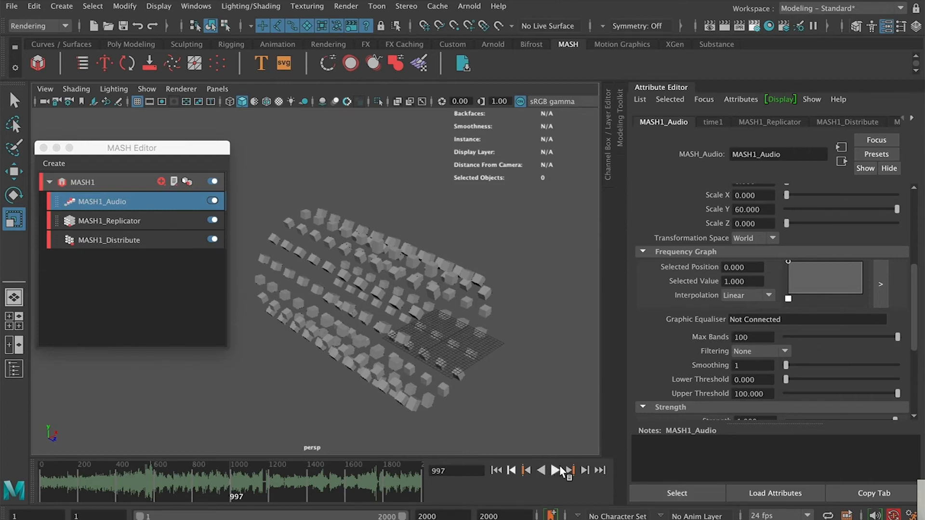
{"action": "left_click", "coordinate": [558, 470]}
{"action": "double_click", "coordinate": [762, 338]}
{"action": "type", "text": "200"}
{"action": "key", "text": "Return"}
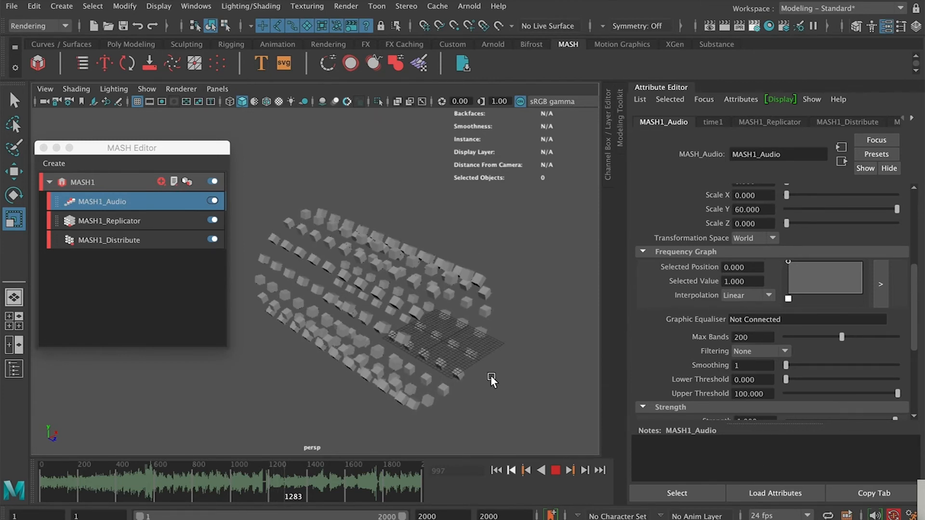
Set the Audio node's Max Bands to 500 and view the playing rings
{"action": "double_click", "coordinate": [745, 337]}
{"action": "type", "text": "500"}
{"action": "key", "text": "Return"}
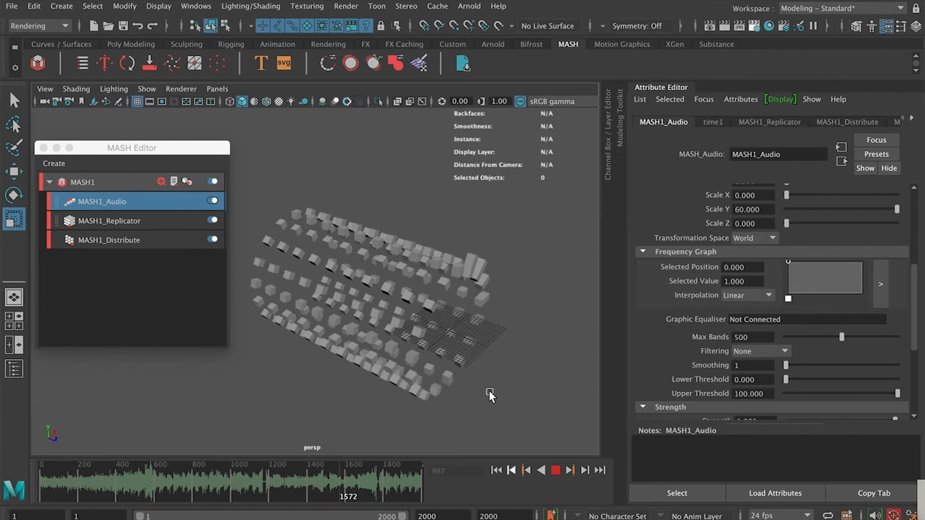
{"action": "left_click", "coordinate": [524, 364]}
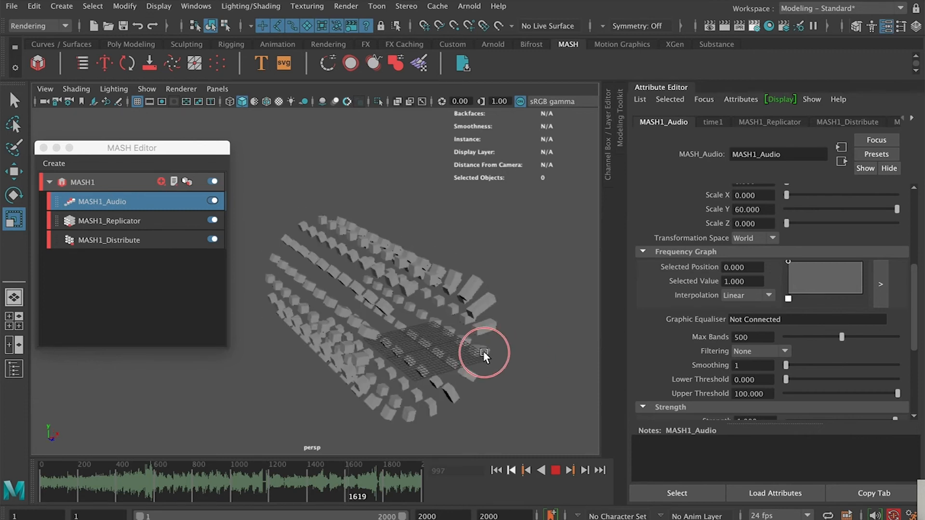
Stop playback and review the attributes of the Replicator, Distribute and Audio nodes
{"action": "left_click", "coordinate": [761, 121]}
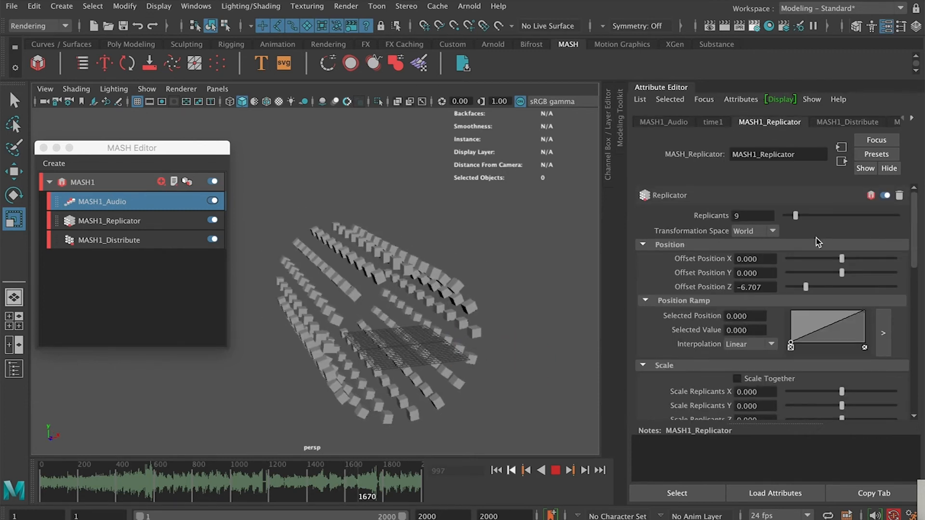
{"action": "left_click", "coordinate": [556, 470]}
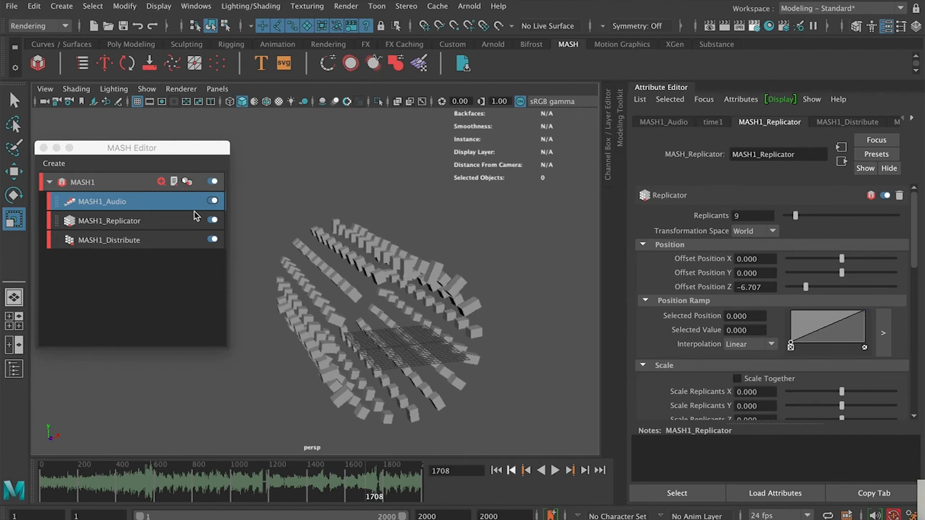
{"action": "left_click", "coordinate": [118, 240]}
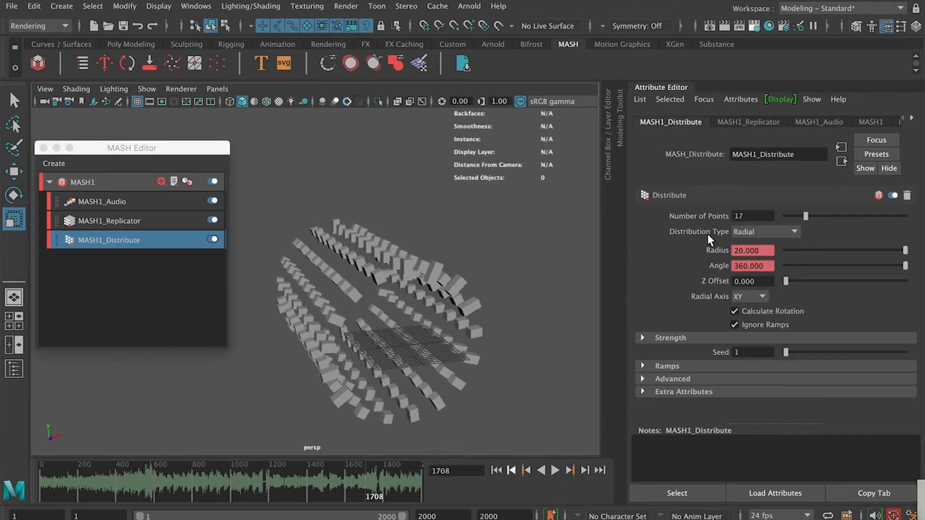
{"action": "left_click", "coordinate": [748, 121]}
{"action": "left_click", "coordinate": [828, 121]}
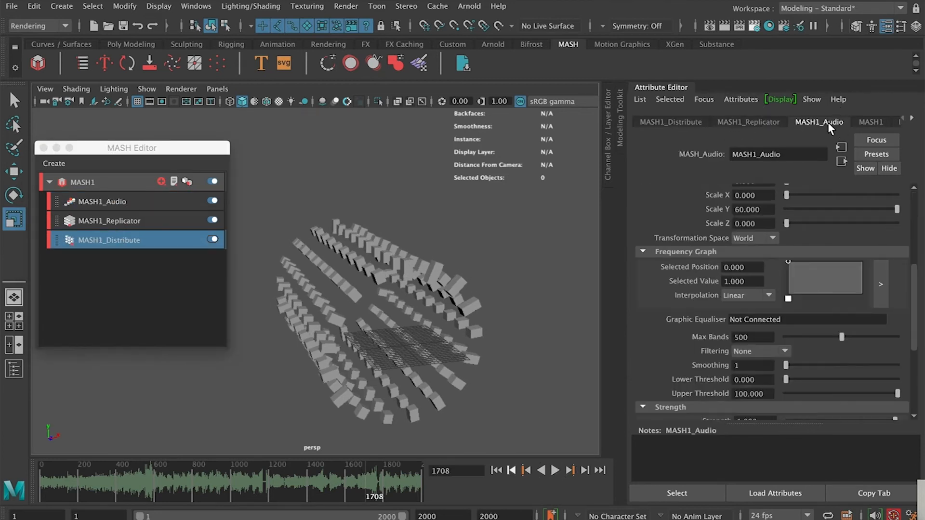
Compare the Spherical and Radial distribution types on the Distribute node at about frame 236, and settle on Spherical
{"action": "left_click", "coordinate": [689, 122]}
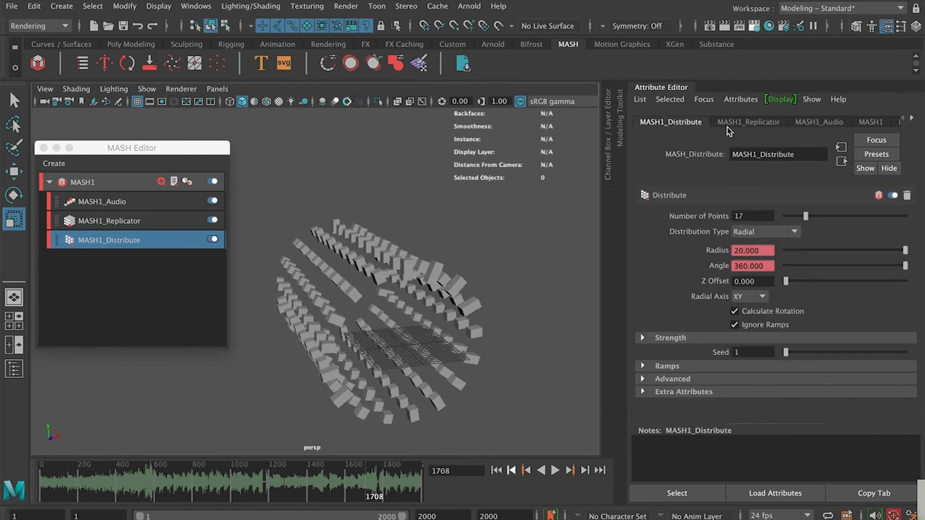
{"action": "left_click", "coordinate": [791, 232]}
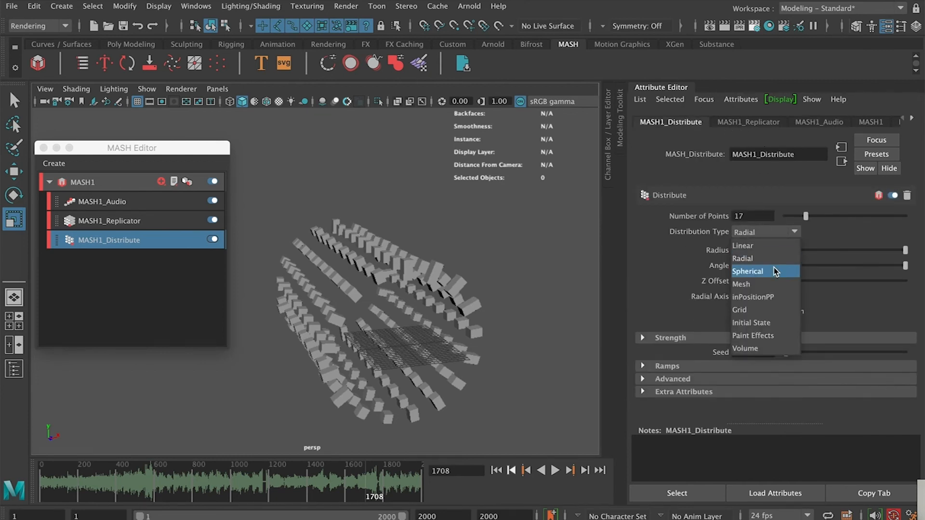
{"action": "left_click", "coordinate": [766, 271]}
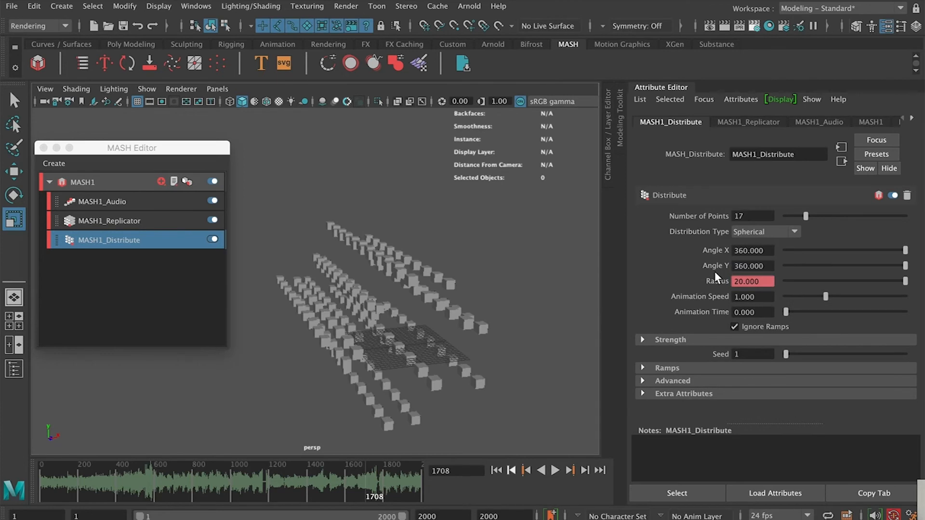
{"action": "left_click_drag", "start_coordinate": [515, 304], "coordinate": [563, 294], "text": "alt"}
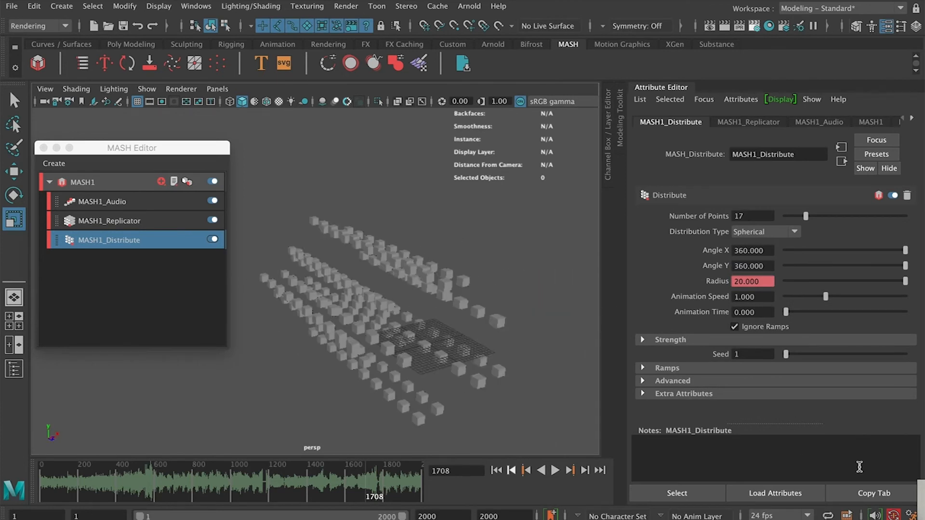
{"action": "left_click_drag", "start_coordinate": [96, 482], "coordinate": [85, 482]}
{"action": "left_click", "coordinate": [775, 233]}
{"action": "left_click", "coordinate": [768, 258]}
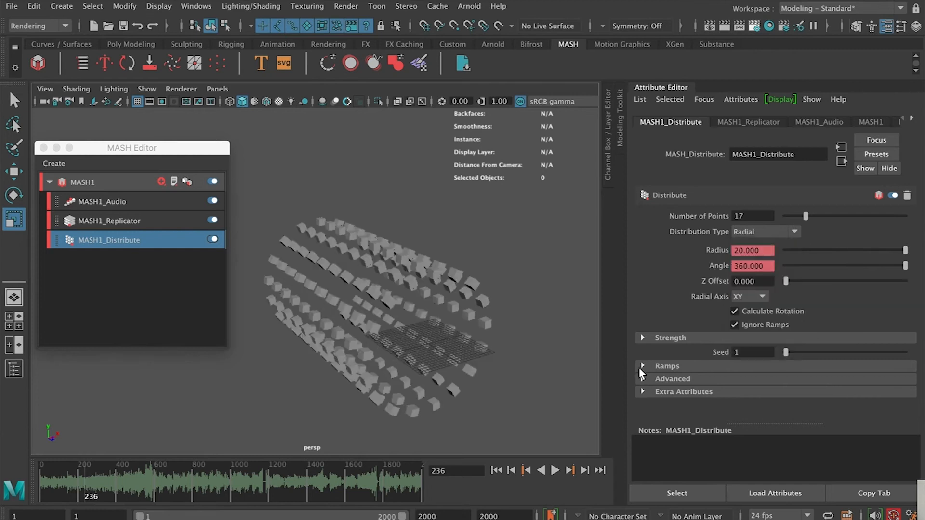
{"action": "left_click", "coordinate": [774, 233]}
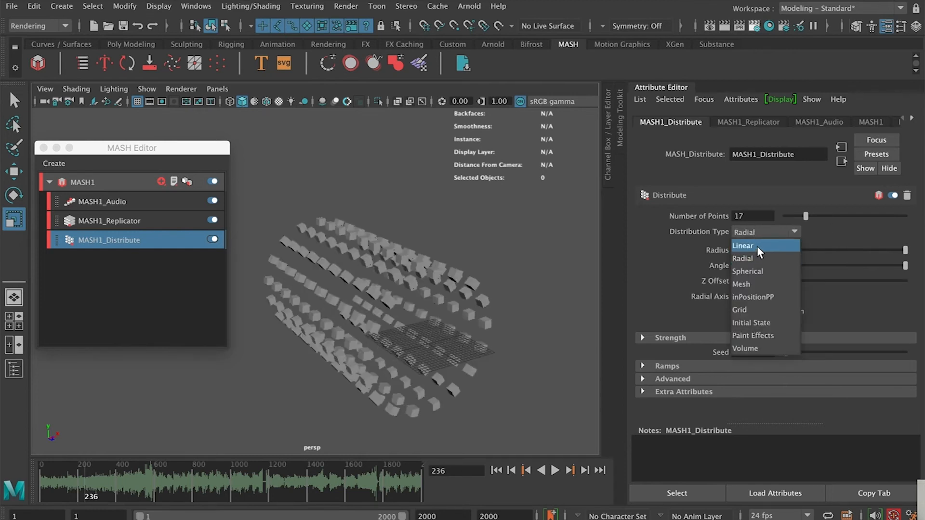
{"action": "left_click", "coordinate": [762, 273]}
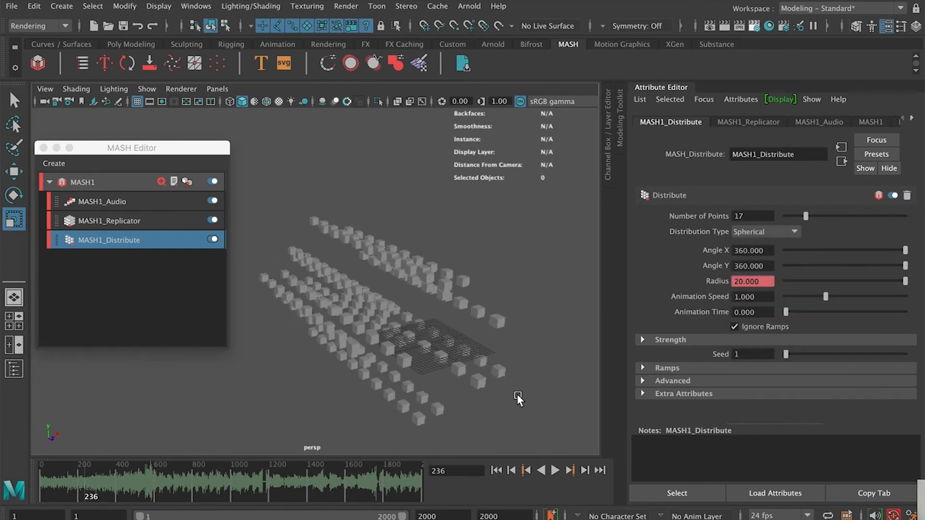
Disable the Replicator node and start playing the spherical arrangement
{"action": "left_click", "coordinate": [154, 221]}
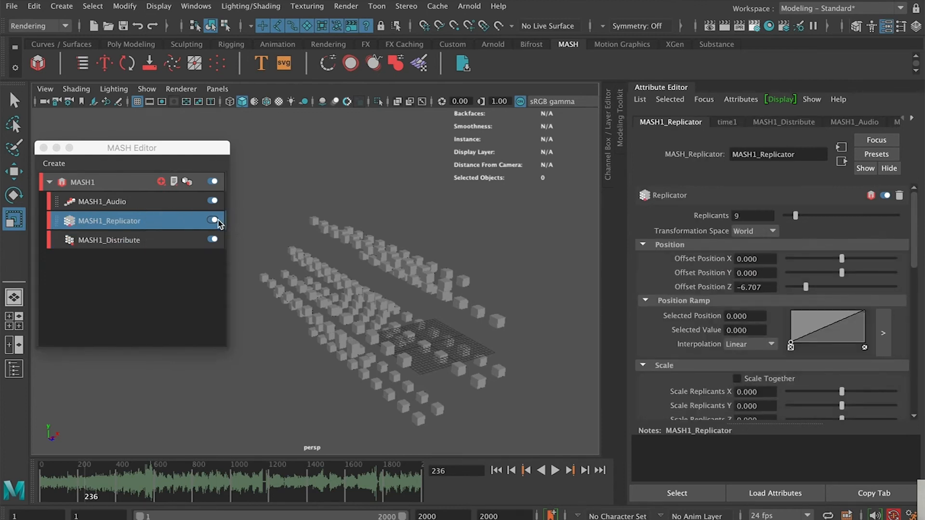
{"action": "left_click", "coordinate": [215, 221]}
{"action": "left_click_drag", "start_coordinate": [424, 385], "coordinate": [320, 375], "text": "alt"}
{"action": "key", "text": "alt+v"}
Raise the disabled Replicator's Replicants to 83 during playback, stop the animation and undo the further increase
{"action": "left_click_drag", "start_coordinate": [796, 216], "coordinate": [878, 216]}
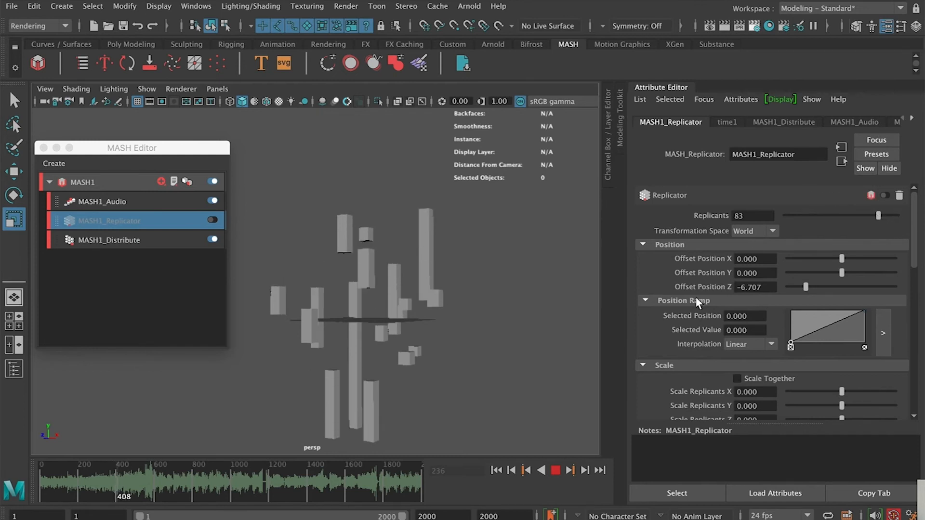
{"action": "left_click_drag", "start_coordinate": [367, 312], "coordinate": [597, 436], "text": "alt"}
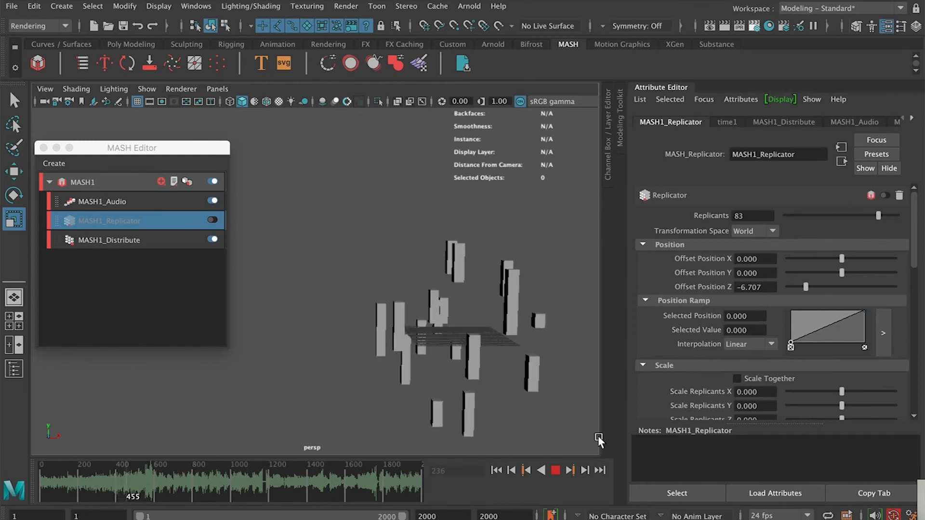
{"action": "left_click", "coordinate": [555, 470]}
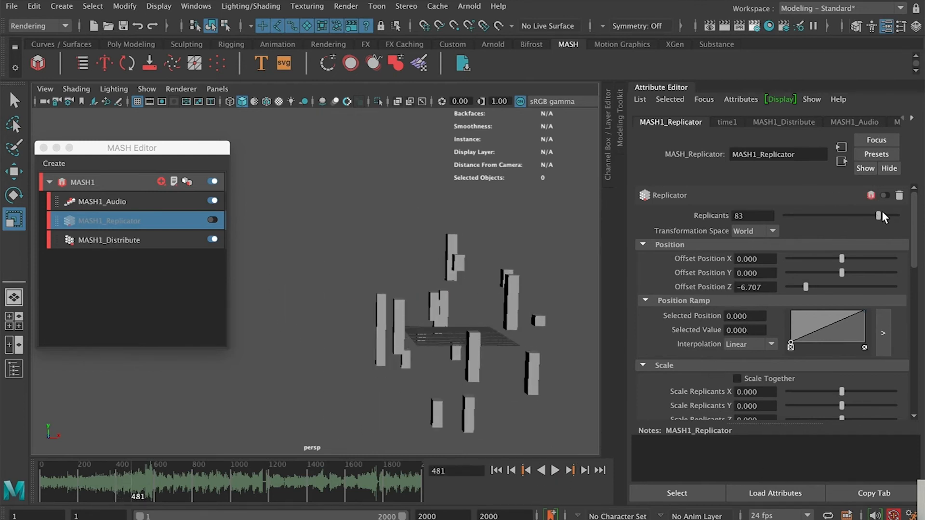
{"action": "mouse_move", "coordinate": [884, 217]}
{"action": "left_mouse_down"}
{"action": "mouse_move", "coordinate": [893, 220]}
{"action": "mouse_move", "coordinate": [797, 221]}
{"action": "mouse_move", "coordinate": [899, 222]}
{"action": "left_mouse_up"}
{"action": "key", "text": "super+z"}
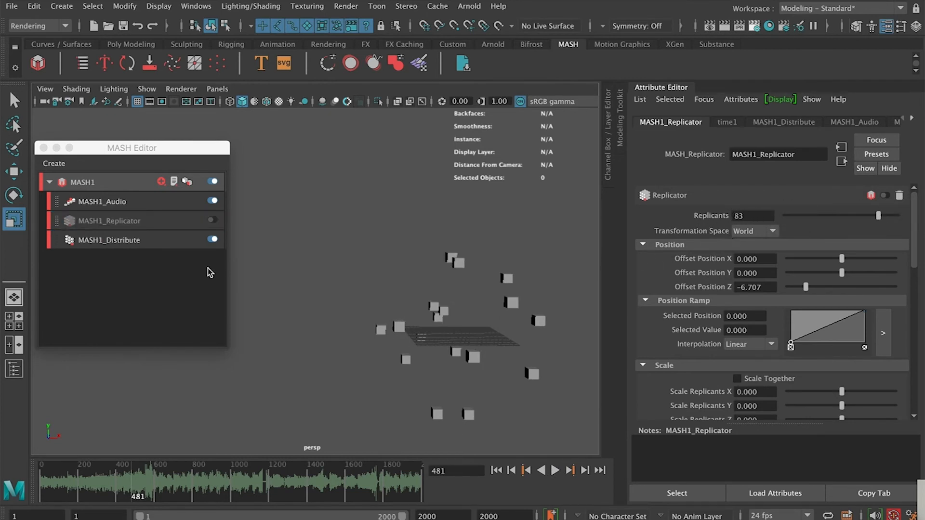
Increase the Distribute node's Number of Points to 79 and play the animation to view the sphere of cubes
{"action": "left_click", "coordinate": [138, 241]}
{"action": "left_click_drag", "start_coordinate": [805, 216], "coordinate": [880, 224]}
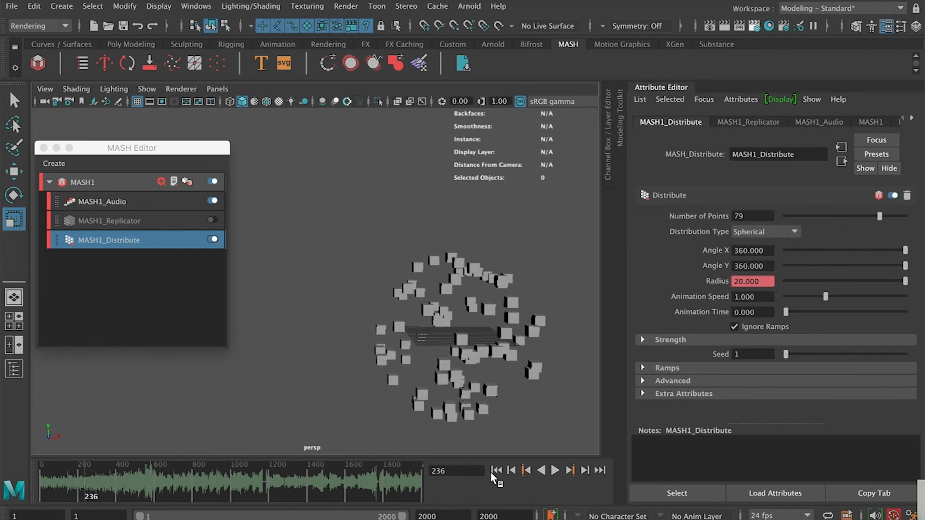
{"action": "left_click", "coordinate": [555, 470]}
{"action": "left_click", "coordinate": [525, 318]}
{"action": "left_click_drag", "start_coordinate": [524, 318], "coordinate": [455, 307], "text": "alt"}
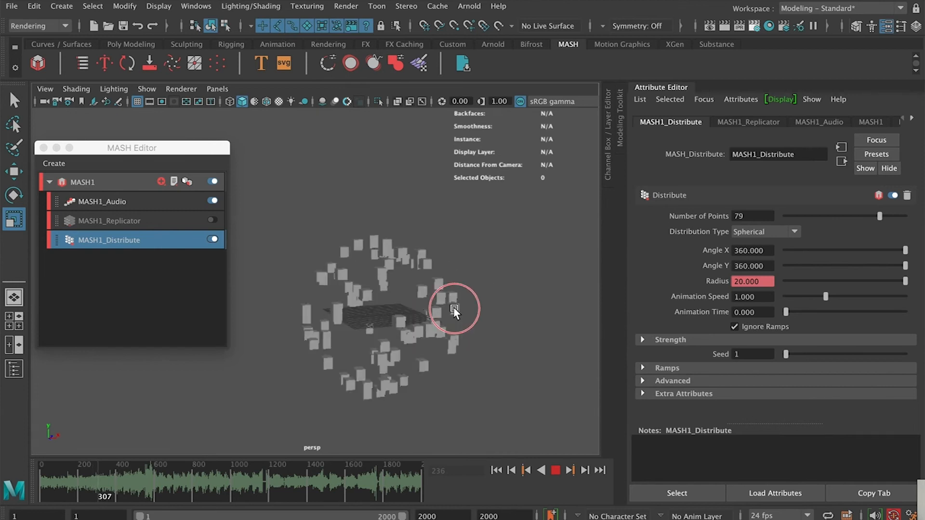
{"action": "left_click", "coordinate": [556, 470]}
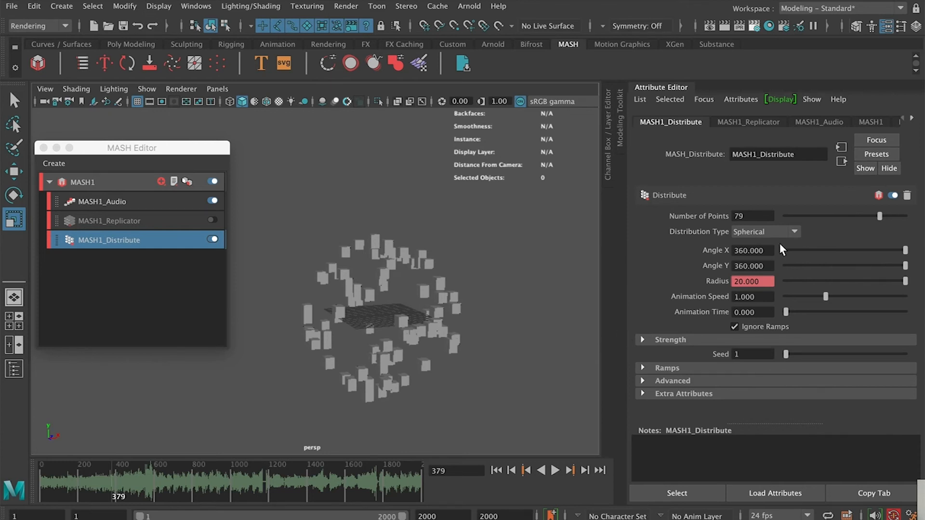
Try an Angle X of 0 on the Distribute node, viewing it during playback, and return it to 360
{"action": "left_click_drag", "start_coordinate": [889, 250], "coordinate": [750, 248]}
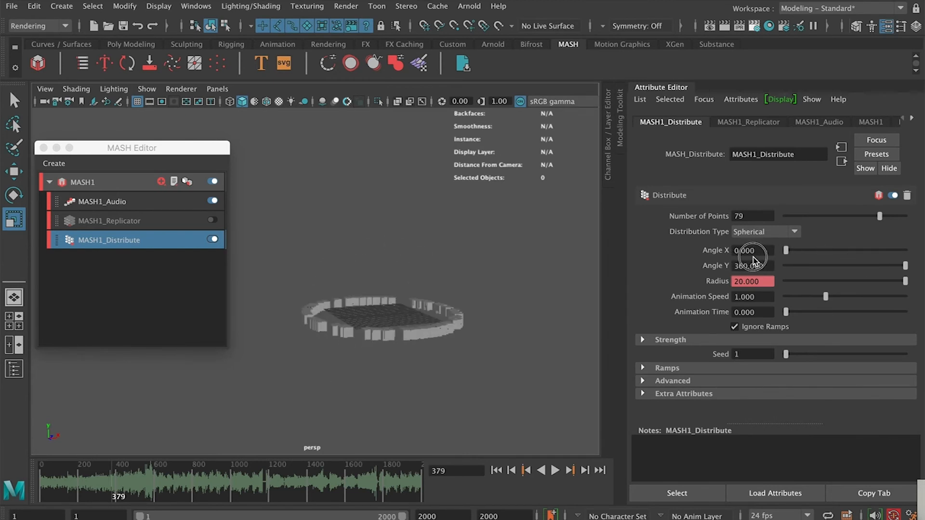
{"action": "left_click_drag", "start_coordinate": [472, 320], "coordinate": [461, 341], "text": "alt"}
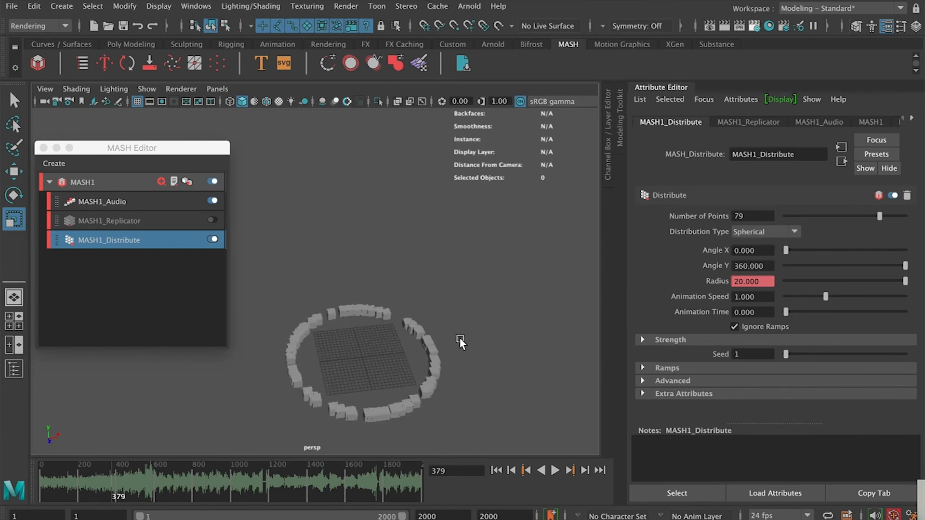
{"action": "left_click", "coordinate": [554, 470]}
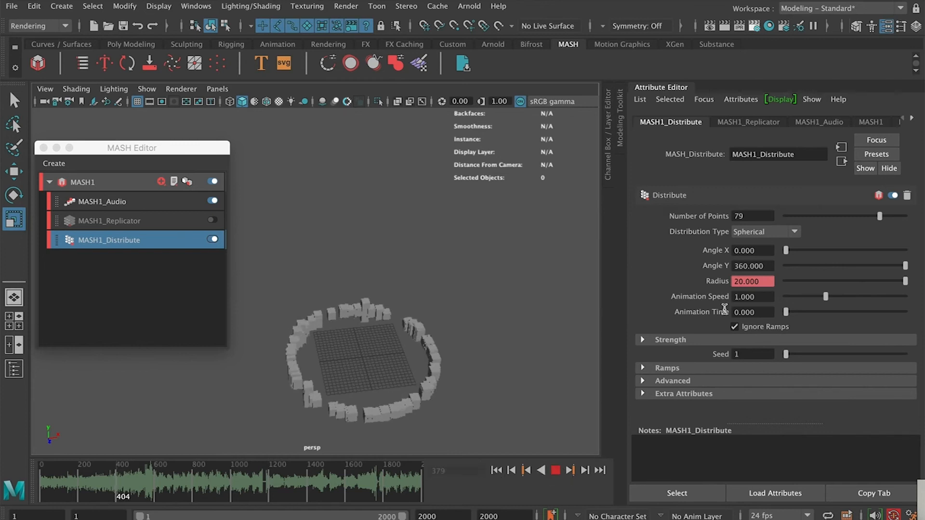
{"action": "right_click_drag", "start_coordinate": [380, 328], "coordinate": [409, 308], "text": "alt"}
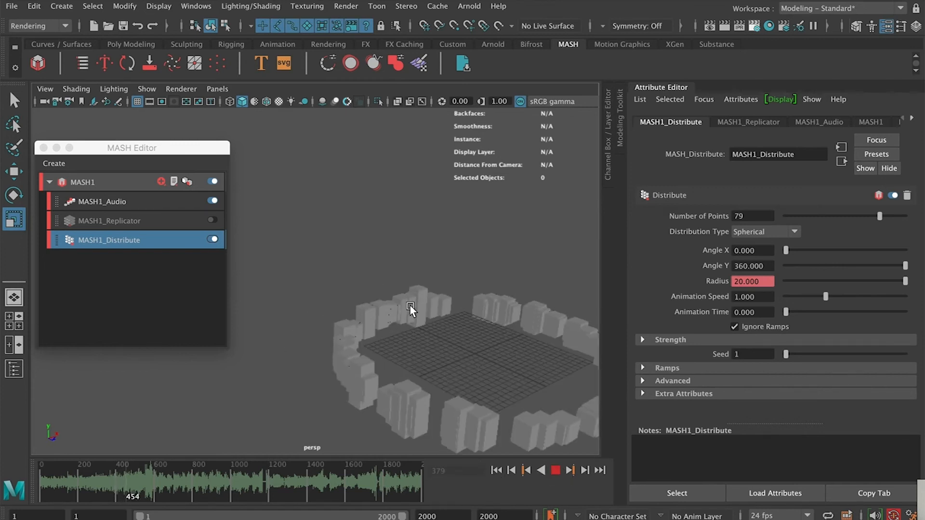
{"action": "middle_click_drag", "start_coordinate": [484, 342], "coordinate": [421, 327], "text": "alt"}
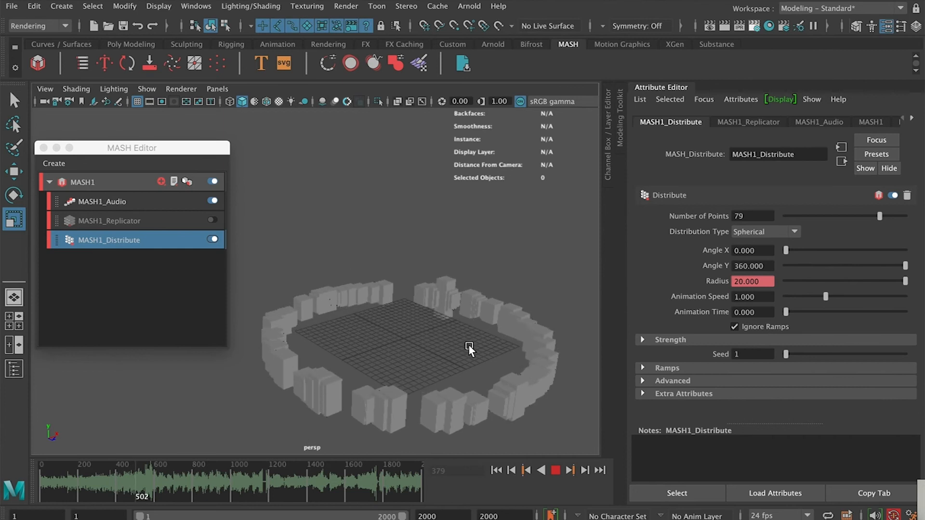
{"action": "left_click_drag", "start_coordinate": [786, 250], "coordinate": [913, 250]}
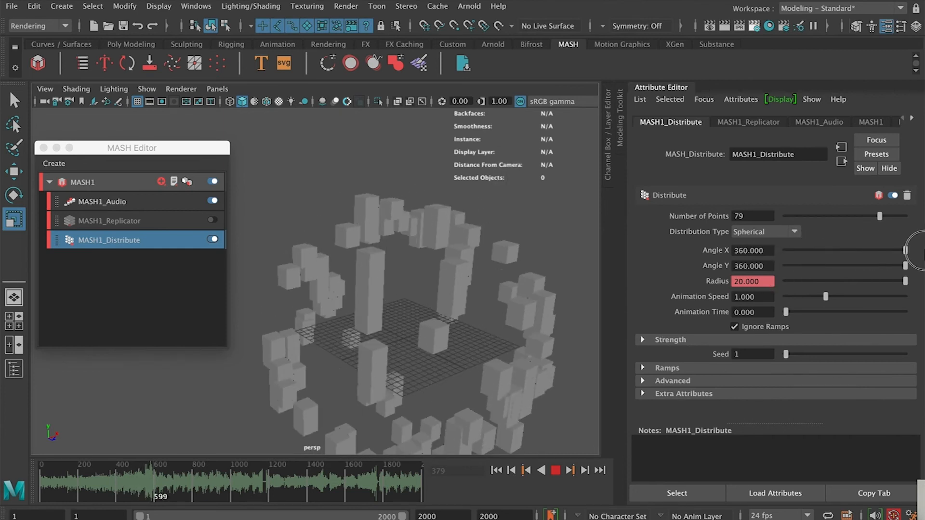
{"action": "mouse_move", "coordinate": [322, 331]}
{"action": "left_mouse_down", "text": "alt"}
{"action": "mouse_move", "coordinate": [302, 320]}
{"action": "mouse_move", "coordinate": [378, 332]}
{"action": "mouse_move", "coordinate": [322, 334]}
{"action": "left_mouse_up", "text": "alt"}
{"action": "left_click", "coordinate": [555, 471]}
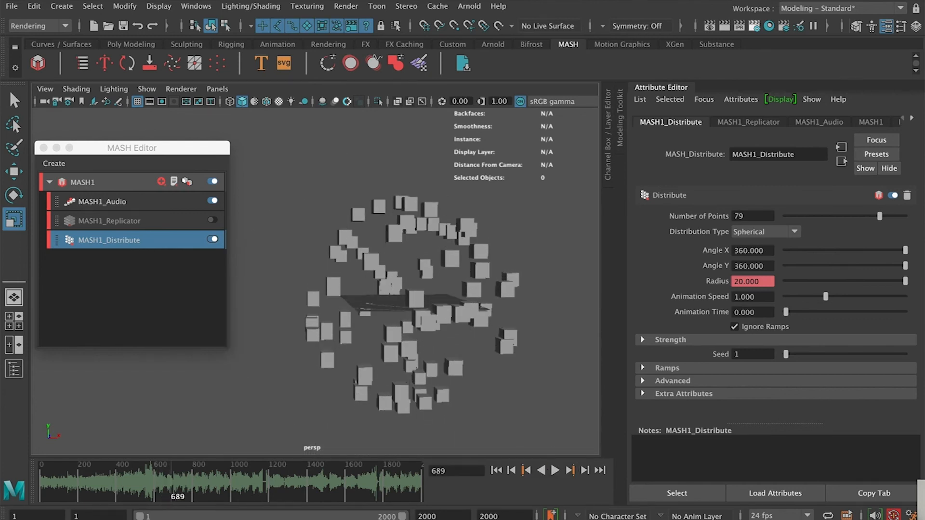
Go to about frame 472, raise the Distribute node's Animation Speed to about 2.429 and play the animation
{"action": "left_click_drag", "start_coordinate": [172, 490], "coordinate": [132, 495]}
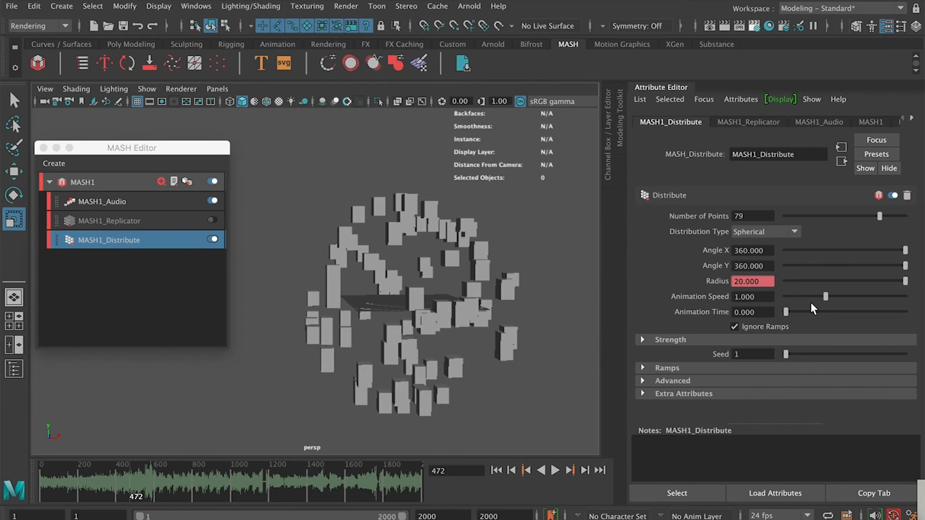
{"action": "left_click_drag", "start_coordinate": [831, 297], "coordinate": [882, 297]}
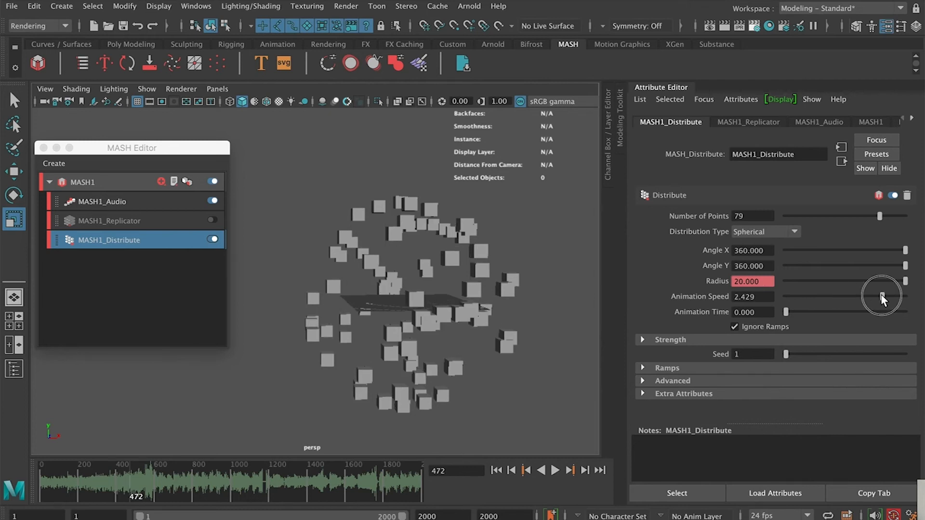
{"action": "left_click", "coordinate": [555, 470]}
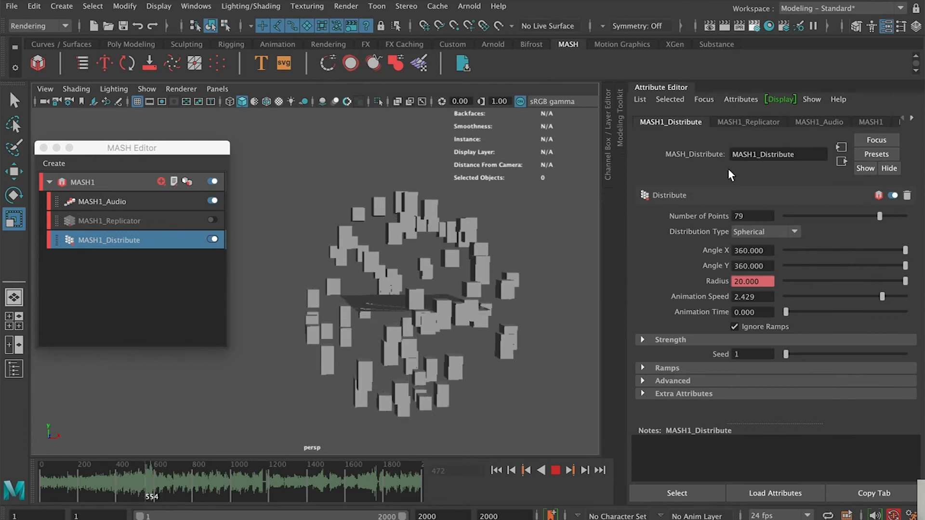
Try a Position X of about 5.882 on the Audio node during playback and view the cubes from another side
{"action": "left_click", "coordinate": [811, 124]}
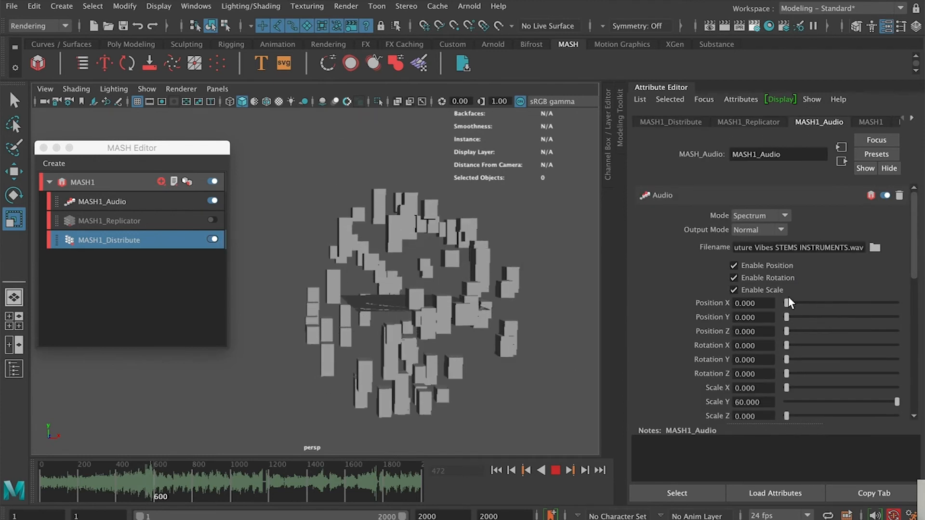
{"action": "left_click_drag", "start_coordinate": [799, 302], "coordinate": [850, 305]}
{"action": "left_click", "coordinate": [446, 410]}
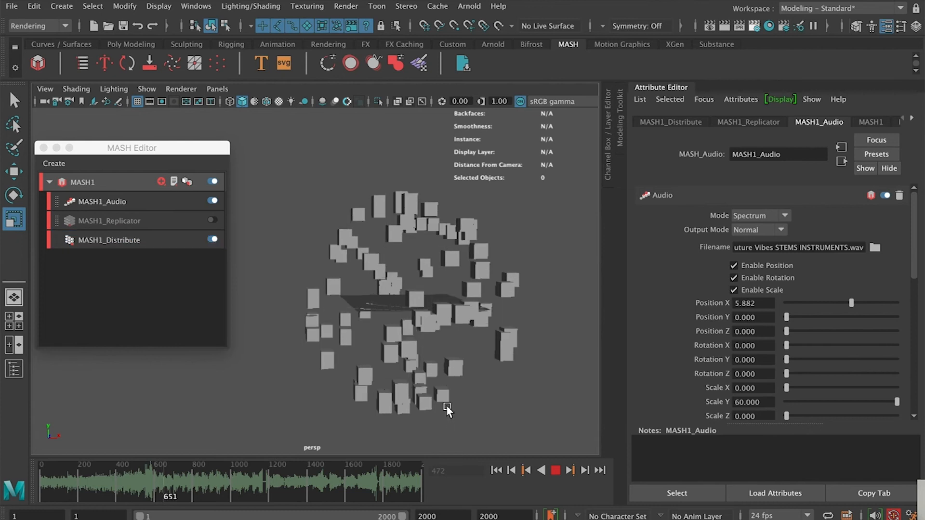
{"action": "left_click_drag", "start_coordinate": [408, 408], "coordinate": [473, 415], "text": "alt"}
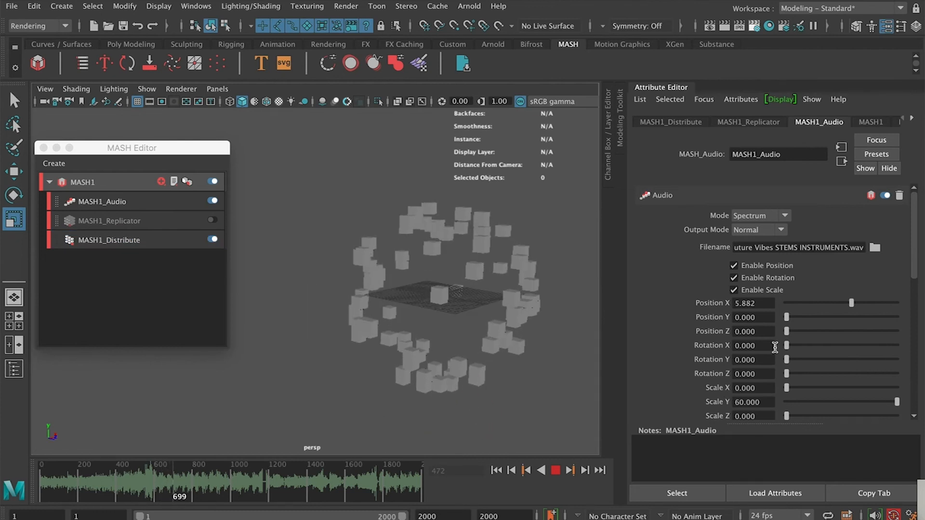
Try Scale X values of about 9.588 and 100 on the Audio node while the animation plays
{"action": "left_click_drag", "start_coordinate": [787, 387], "coordinate": [892, 387]}
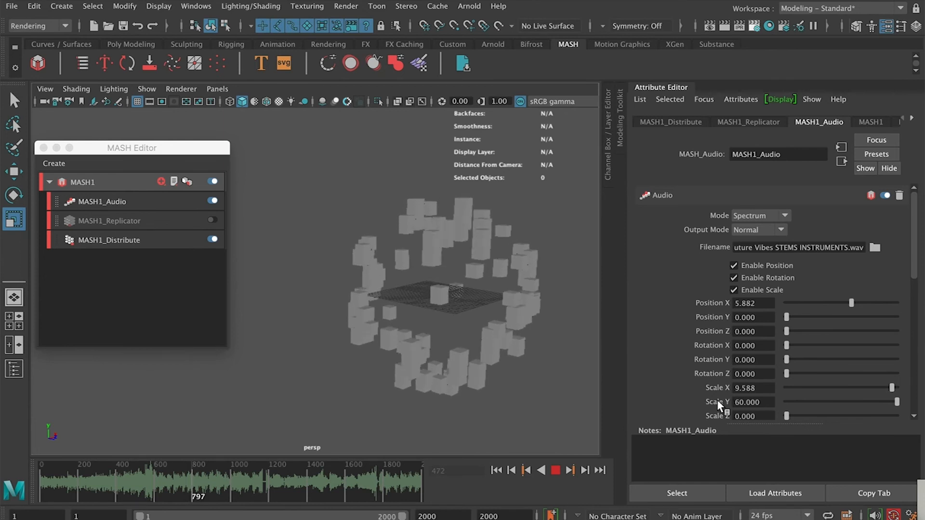
{"action": "double_click", "coordinate": [767, 389]}
{"action": "type", "text": "100"}
{"action": "key", "text": "Return"}
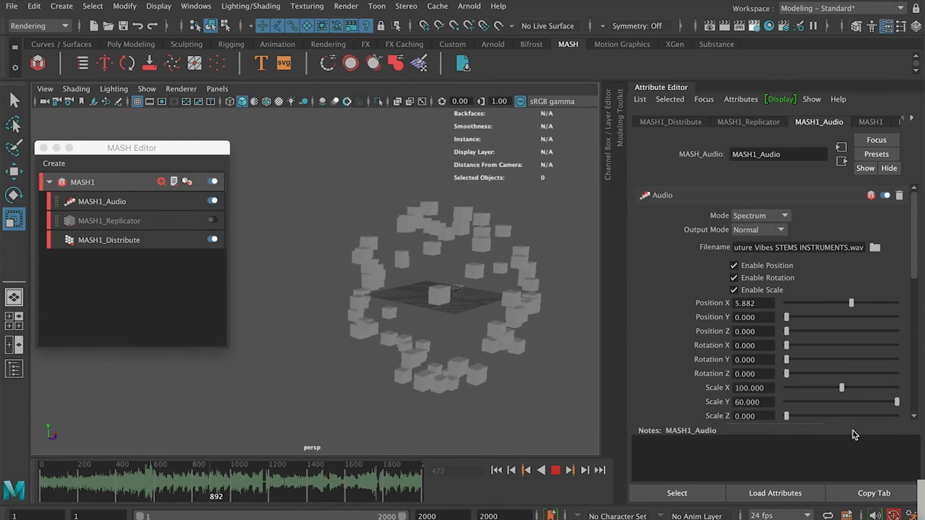
{"action": "left_click_drag", "start_coordinate": [502, 357], "coordinate": [480, 348], "text": "alt"}
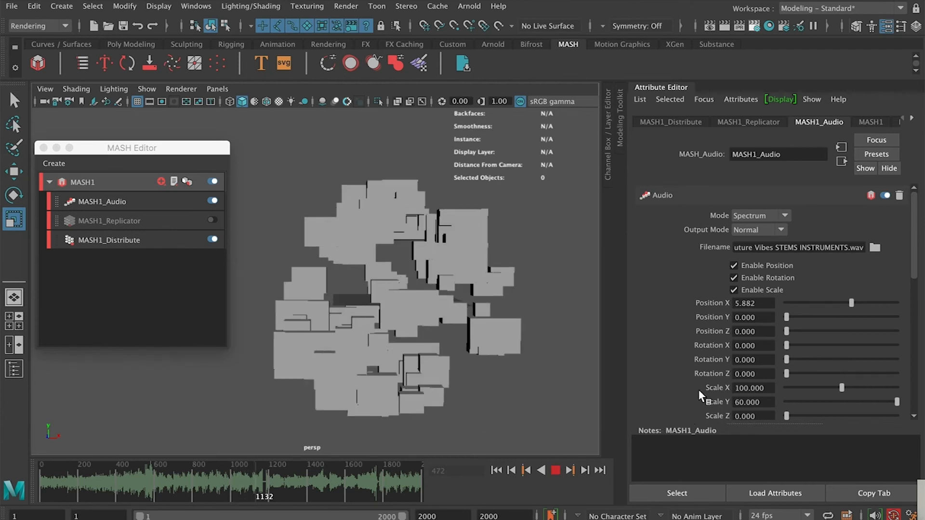
Stop playback and reset the Audio node's Position X and Scale X to 0
{"action": "scroll", "coordinate": [714, 387], "scroll_direction": "down", "scroll_amount": 3}
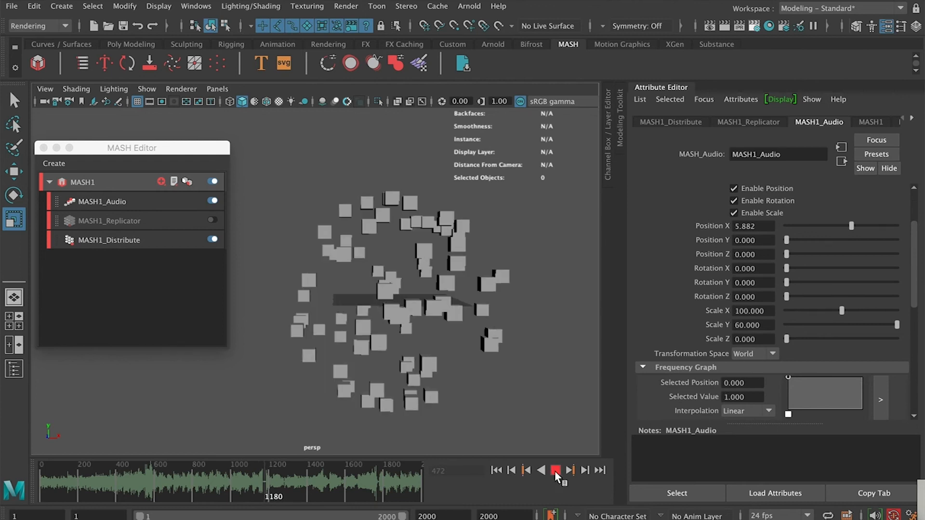
{"action": "left_click", "coordinate": [555, 471]}
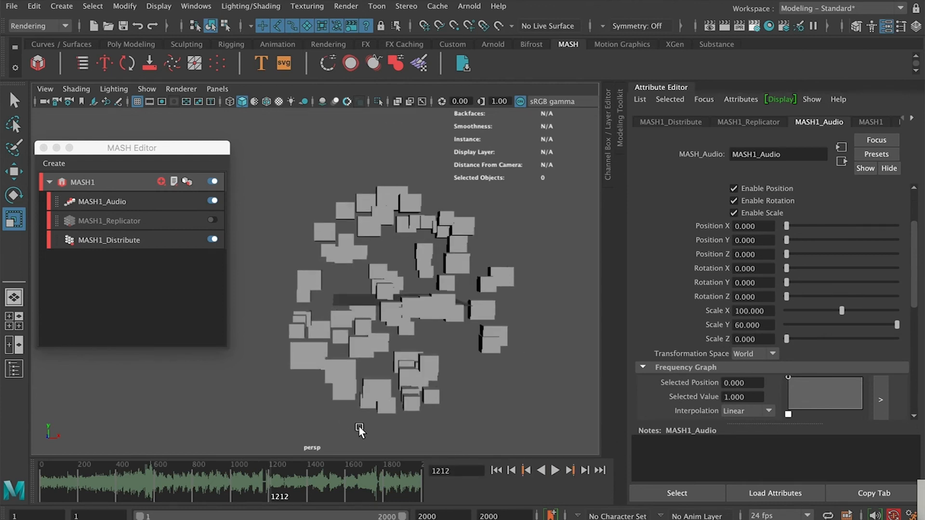
{"action": "left_click_drag", "start_coordinate": [842, 311], "coordinate": [751, 305]}
{"action": "scroll", "coordinate": [752, 299], "scroll_direction": "up", "scroll_amount": 3}
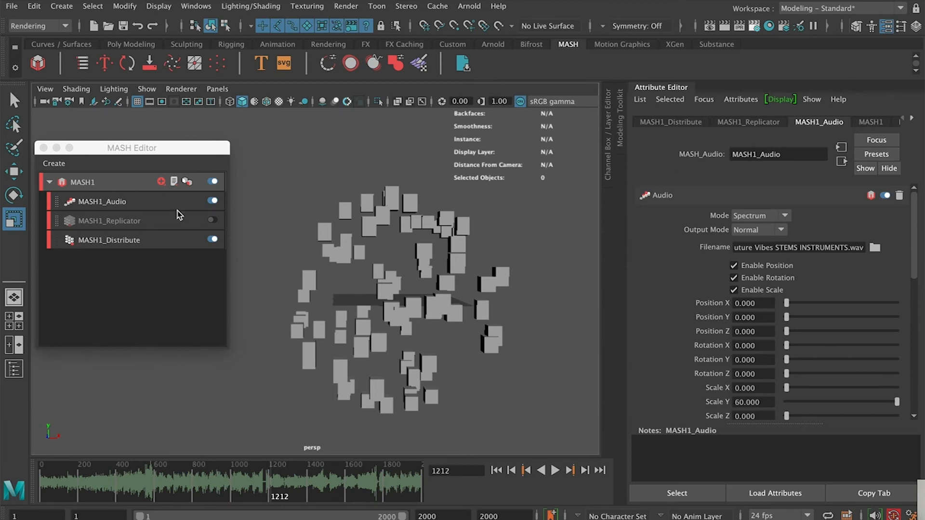
Add an ID node to the MASH1 network
{"action": "left_click", "coordinate": [80, 183]}
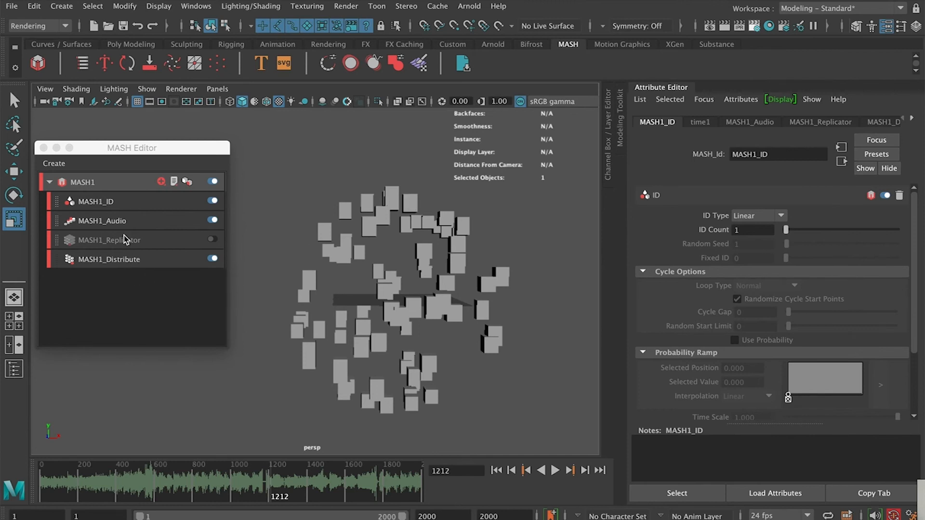
Delete the ID node from the MASH1 network and confirm the deletion
{"action": "left_click", "coordinate": [123, 201]}
{"action": "right_click", "coordinate": [153, 205]}
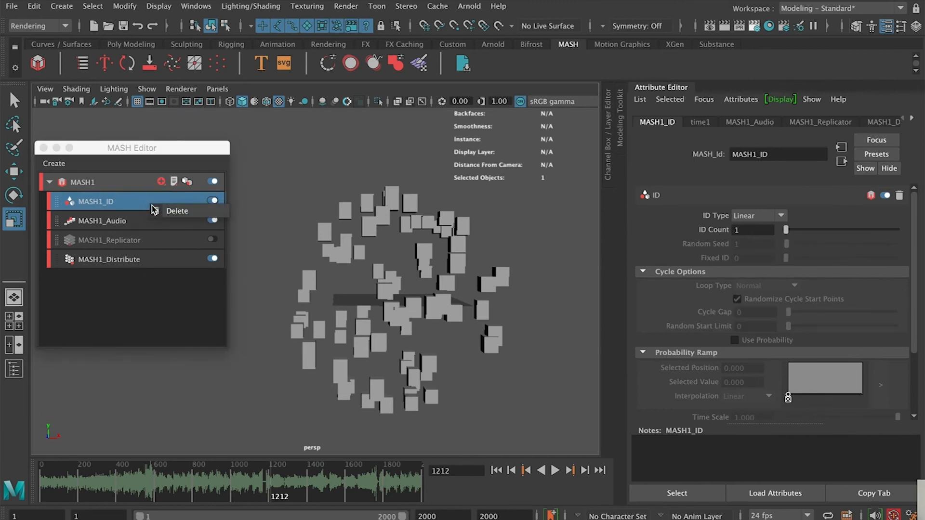
{"action": "left_click", "coordinate": [200, 211]}
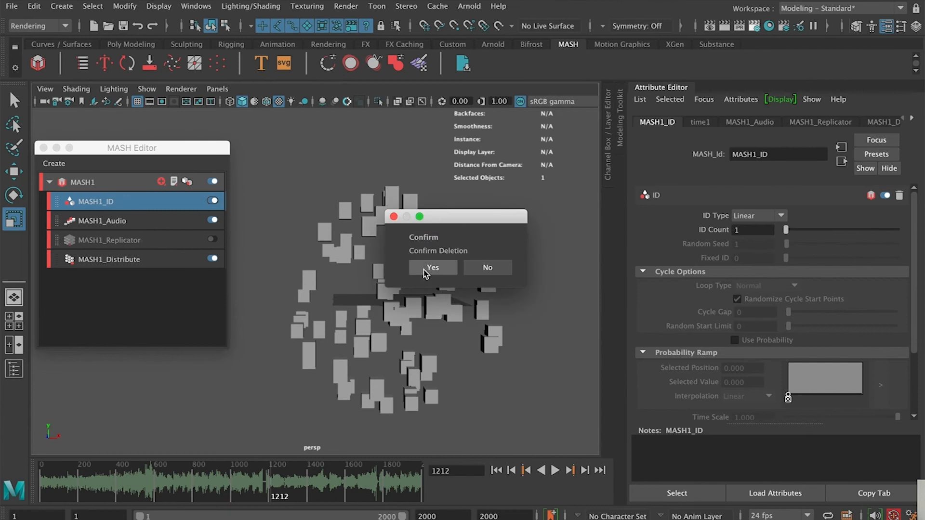
{"action": "left_click", "coordinate": [423, 267]}
Add a Color node to MASH1 using the blue from the color history and a Random Hue of about 0.134
{"action": "left_click", "coordinate": [142, 183]}
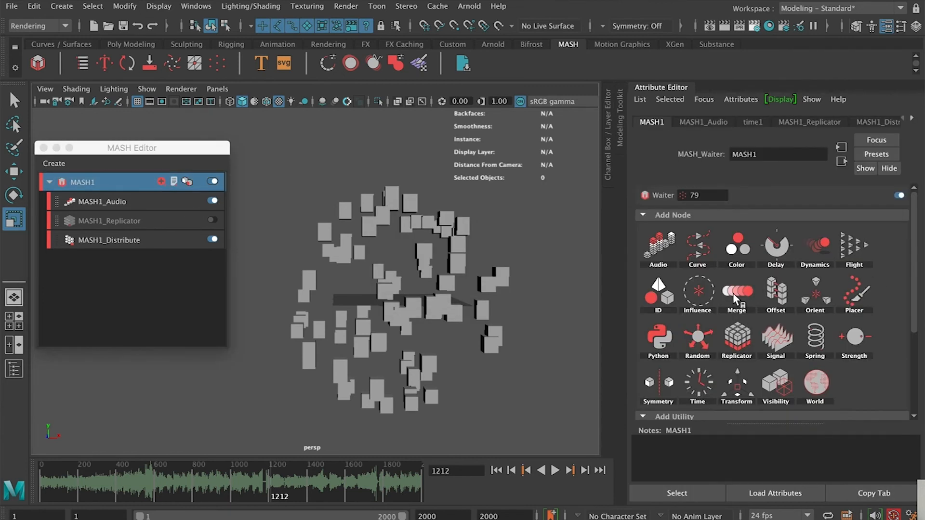
{"action": "left_click", "coordinate": [737, 247]}
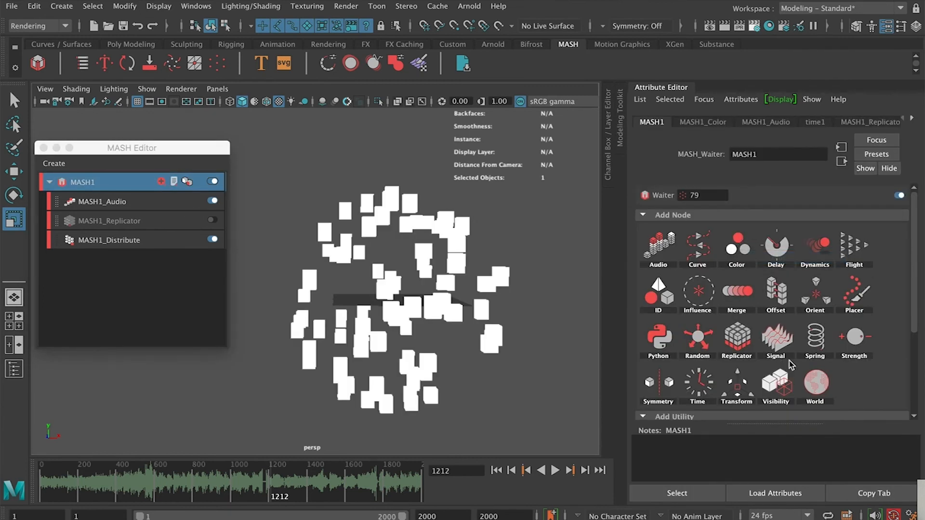
{"action": "left_click", "coordinate": [751, 212]}
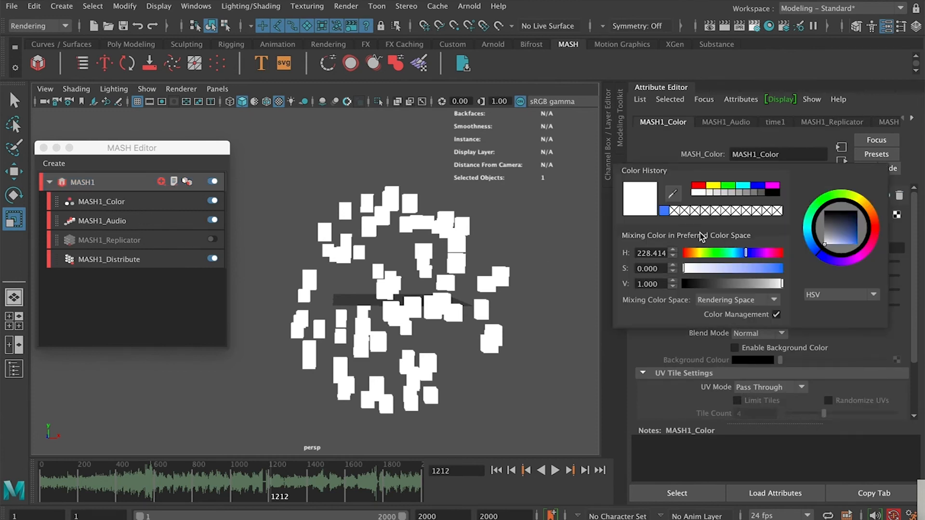
{"action": "left_click", "coordinate": [665, 211]}
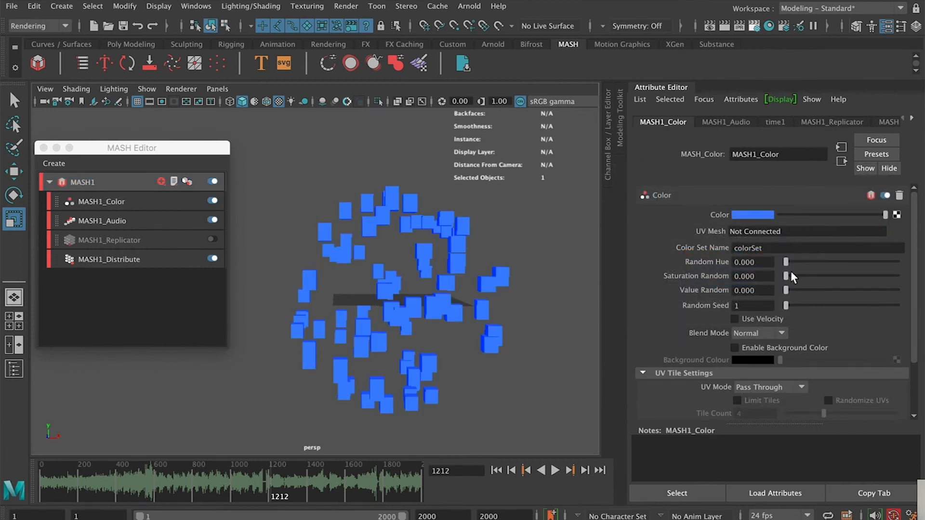
{"action": "mouse_move", "coordinate": [806, 260]}
{"action": "left_mouse_down"}
{"action": "mouse_move", "coordinate": [798, 259]}
{"action": "mouse_move", "coordinate": [892, 271]}
{"action": "mouse_move", "coordinate": [794, 264]}
{"action": "mouse_move", "coordinate": [801, 267]}
{"action": "left_mouse_up"}
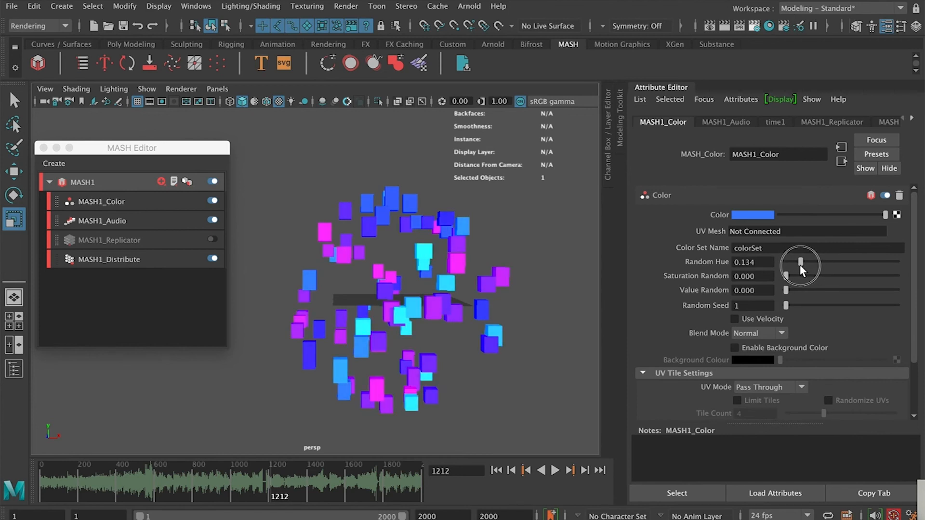
Try green and magenta as the Color node's base color
{"action": "left_click", "coordinate": [756, 215]}
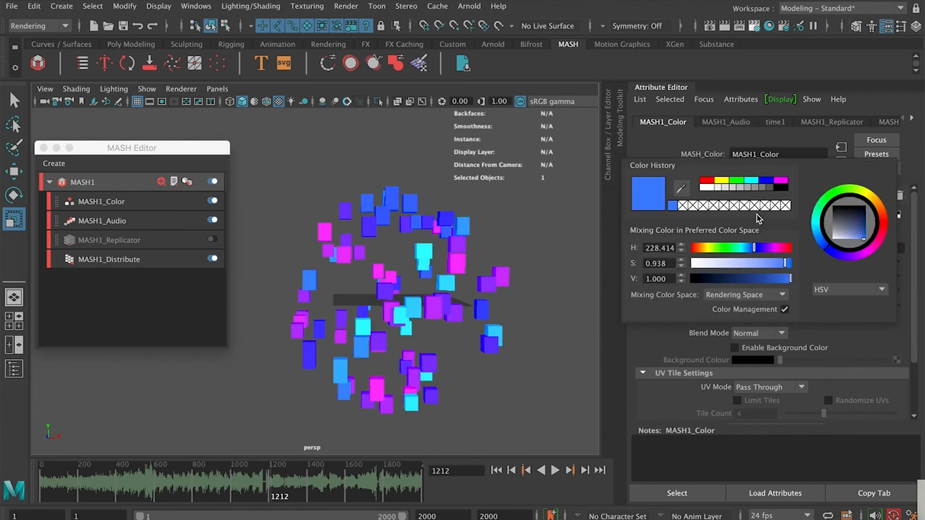
{"action": "left_click", "coordinate": [734, 181]}
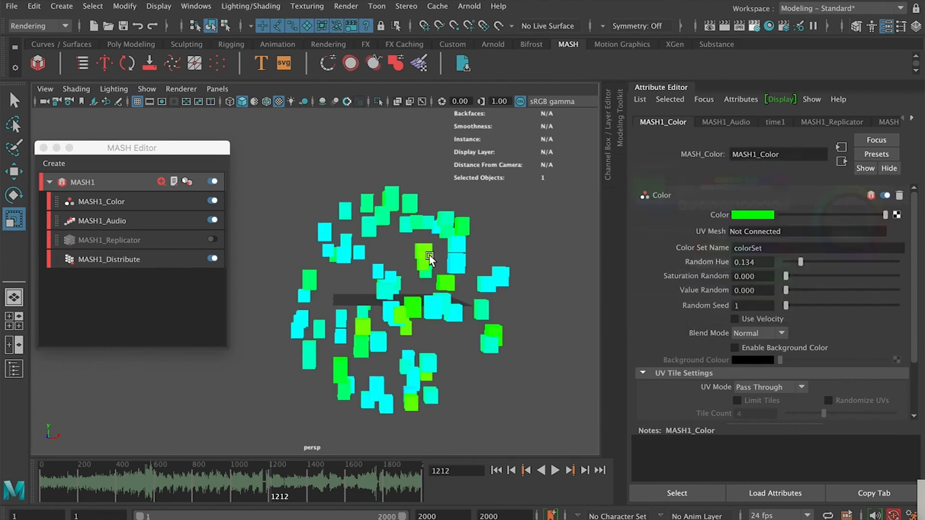
{"action": "left_click", "coordinate": [759, 220]}
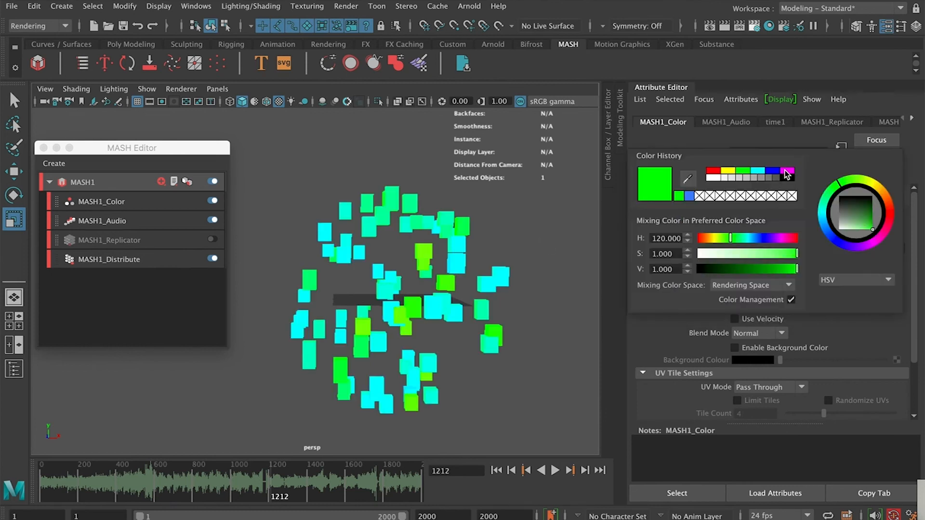
{"action": "left_click", "coordinate": [786, 172]}
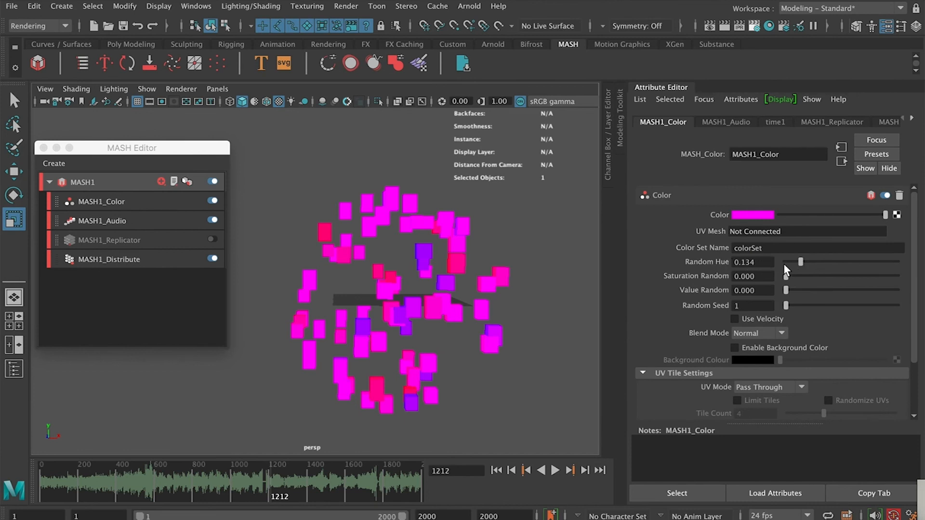
Set the Color node's Random Hue to about 0.122 and return its color to the earlier blue
{"action": "mouse_move", "coordinate": [802, 260]}
{"action": "left_mouse_down"}
{"action": "mouse_move", "coordinate": [923, 263]}
{"action": "mouse_move", "coordinate": [788, 276]}
{"action": "mouse_move", "coordinate": [809, 273]}
{"action": "mouse_move", "coordinate": [795, 272]}
{"action": "left_mouse_up"}
{"action": "left_click", "coordinate": [748, 215]}
{"action": "left_click", "coordinate": [686, 210]}
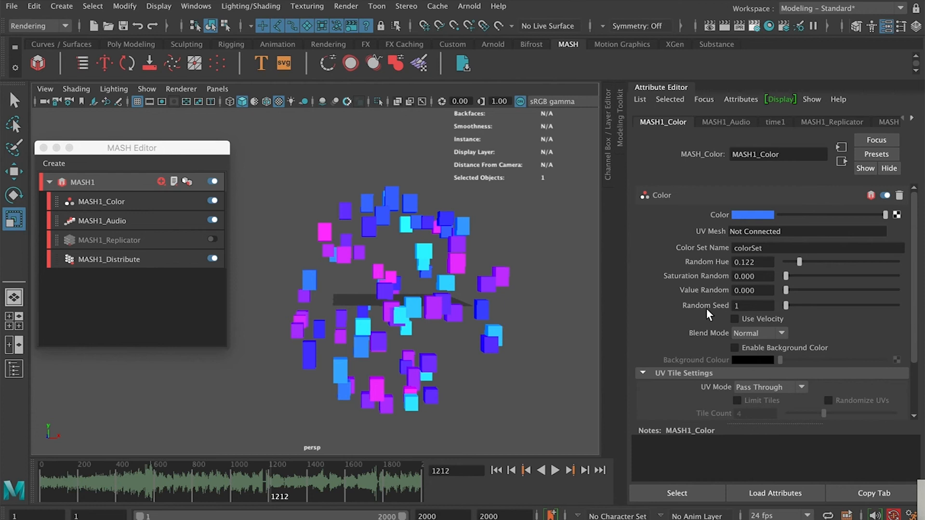
Set the Color node's Value Random to about 0.041 and try Saturation Random, returning it to 0
{"action": "mouse_move", "coordinate": [788, 288]}
{"action": "left_mouse_down"}
{"action": "mouse_move", "coordinate": [837, 273]}
{"action": "mouse_move", "coordinate": [911, 275]}
{"action": "mouse_move", "coordinate": [918, 284]}
{"action": "mouse_move", "coordinate": [773, 284]}
{"action": "left_mouse_up"}
{"action": "left_click_drag", "start_coordinate": [867, 277], "coordinate": [778, 285]}
{"action": "scroll", "coordinate": [675, 349], "scroll_direction": "down", "scroll_amount": 3}
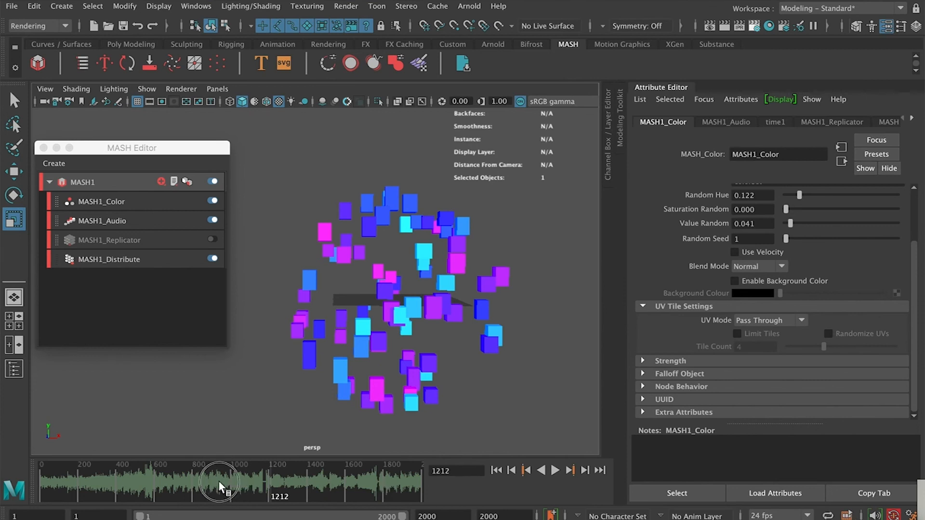
Go to frame 341 and switch the Distribute node's distribution type to Grid
{"action": "left_click", "coordinate": [106, 482]}
{"action": "left_click", "coordinate": [130, 257]}
{"action": "left_click", "coordinate": [795, 232]}
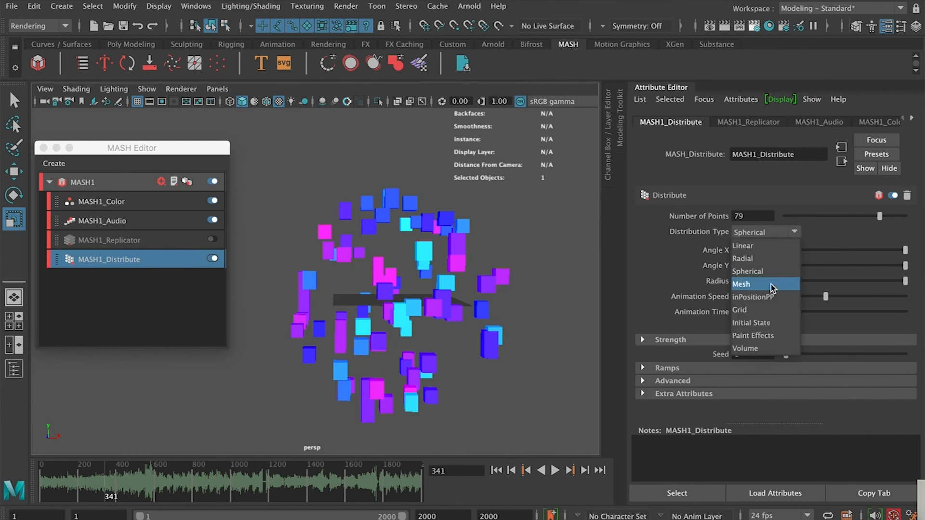
{"action": "left_click", "coordinate": [756, 323]}
{"action": "left_click", "coordinate": [761, 232]}
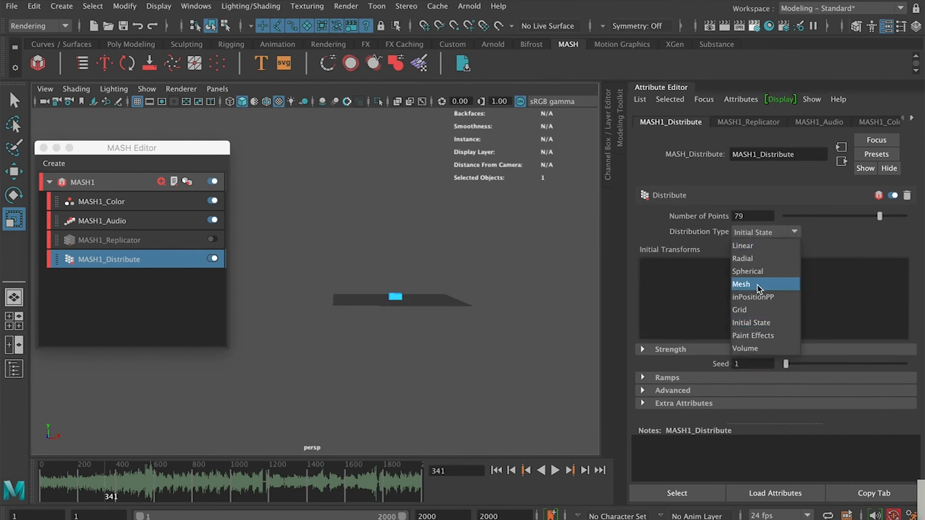
{"action": "left_click", "coordinate": [760, 311]}
{"action": "left_click", "coordinate": [452, 331]}
{"action": "left_click_drag", "start_coordinate": [452, 332], "coordinate": [473, 311], "text": "alt"}
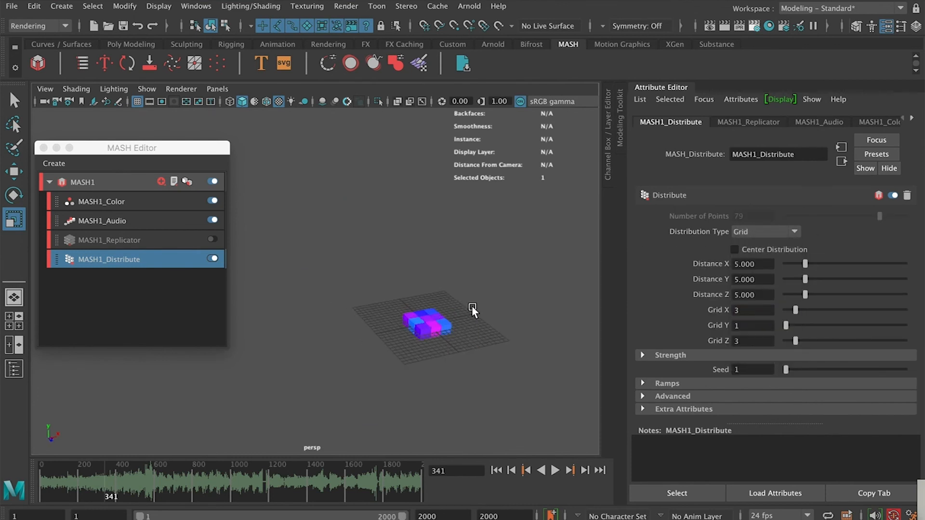
Make the grid 8 by 8 by 8 with distances of about 11.576 in X, 11.739 in Y and 12.228 in Z
{"action": "left_click_drag", "start_coordinate": [804, 264], "coordinate": [831, 279]}
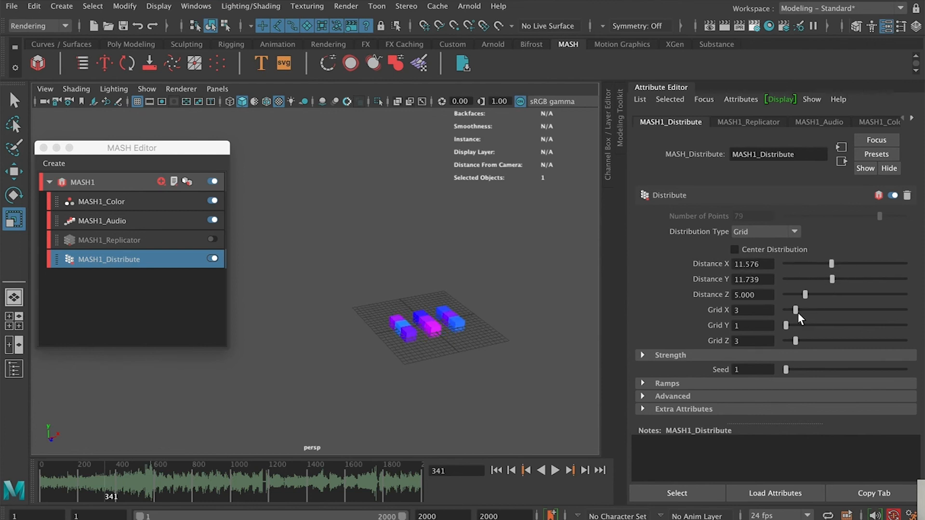
{"action": "left_click", "coordinate": [795, 326]}
{"action": "left_click_drag", "start_coordinate": [795, 310], "coordinate": [816, 325]}
{"action": "type", "text": "8"}
{"action": "left_click_drag", "start_coordinate": [744, 342], "coordinate": [713, 340]}
{"action": "type", "text": "8"}
{"action": "key", "text": "Return"}
{"action": "scroll", "coordinate": [487, 347], "scroll_direction": "up", "scroll_amount": 8}
{"action": "left_click_drag", "start_coordinate": [487, 346], "coordinate": [522, 340], "text": "alt"}
{"action": "middle_click_drag", "start_coordinate": [523, 340], "coordinate": [375, 343], "text": "alt"}
{"action": "left_click_drag", "start_coordinate": [804, 294], "coordinate": [834, 295]}
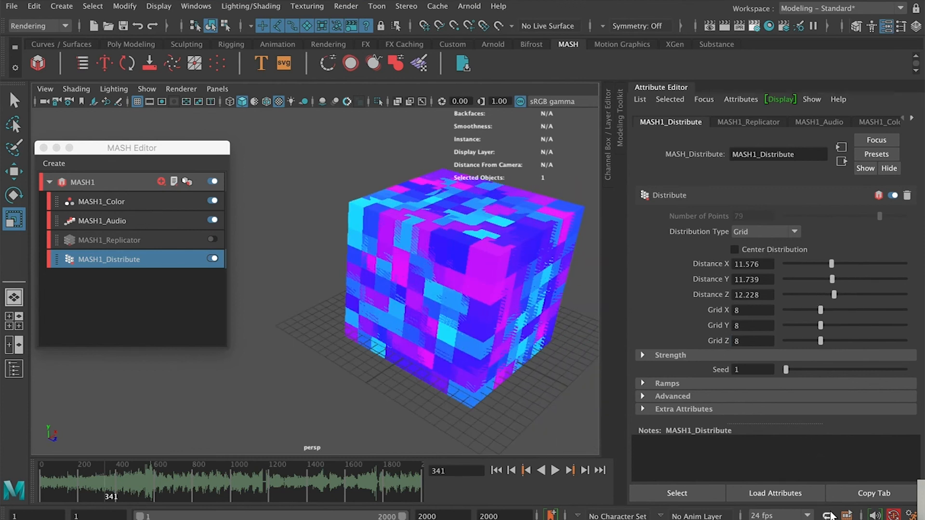
Play the animation and spread the grid to distances of about 23.152 in X, 22.989 in Y and 23.315 in Z
{"action": "left_click", "coordinate": [556, 470]}
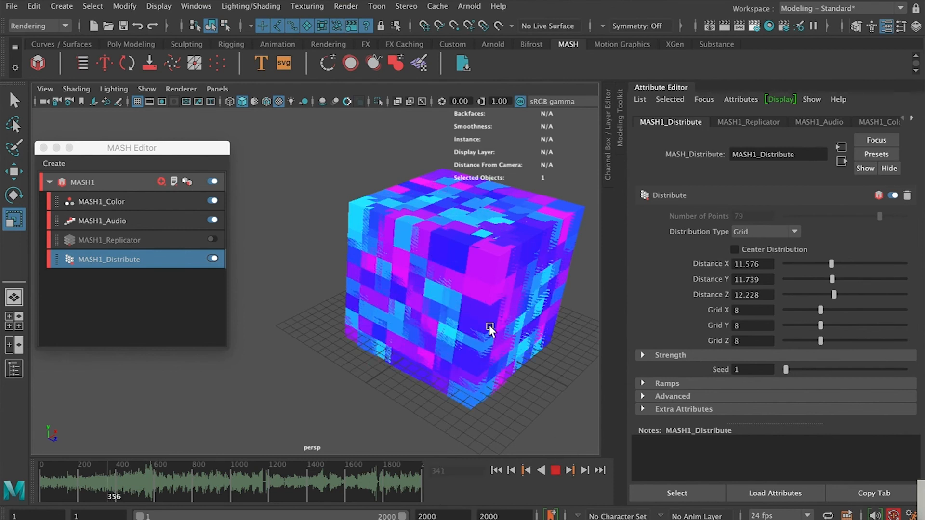
{"action": "scroll", "coordinate": [511, 337], "scroll_direction": "down", "scroll_amount": 5}
{"action": "left_click_drag", "start_coordinate": [513, 339], "coordinate": [452, 328], "text": "alt"}
{"action": "scroll", "coordinate": [453, 331], "scroll_direction": "down", "scroll_amount": 6}
{"action": "scroll", "coordinate": [472, 333], "scroll_direction": "up", "scroll_amount": 3}
{"action": "scroll", "coordinate": [472, 331], "scroll_direction": "up", "scroll_amount": 4}
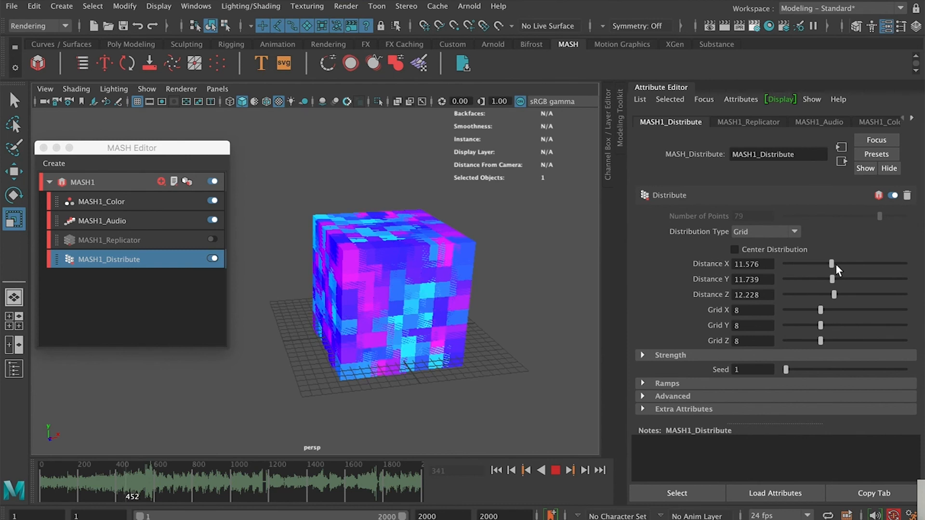
{"action": "left_click_drag", "start_coordinate": [835, 264], "coordinate": [877, 296]}
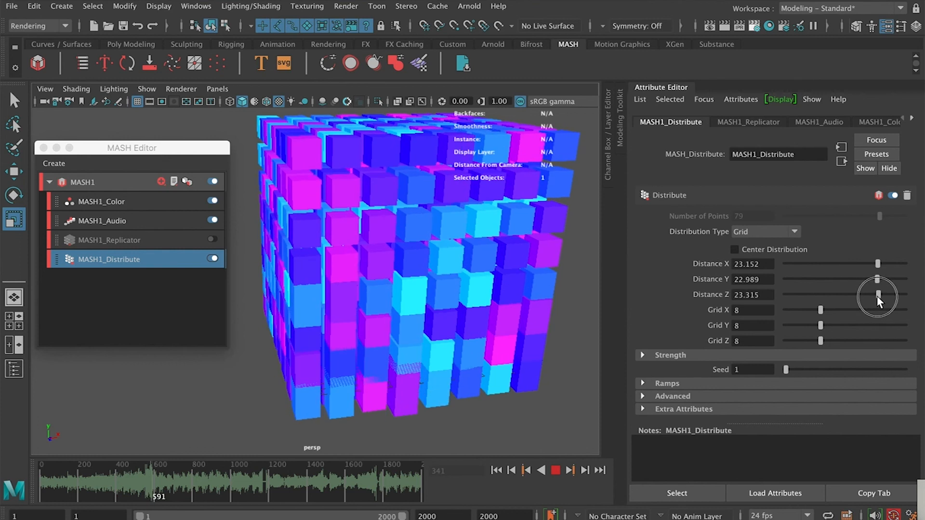
{"action": "scroll", "coordinate": [455, 307], "scroll_direction": "down", "scroll_amount": 4}
{"action": "left_click_drag", "start_coordinate": [433, 309], "coordinate": [508, 314], "text": "alt"}
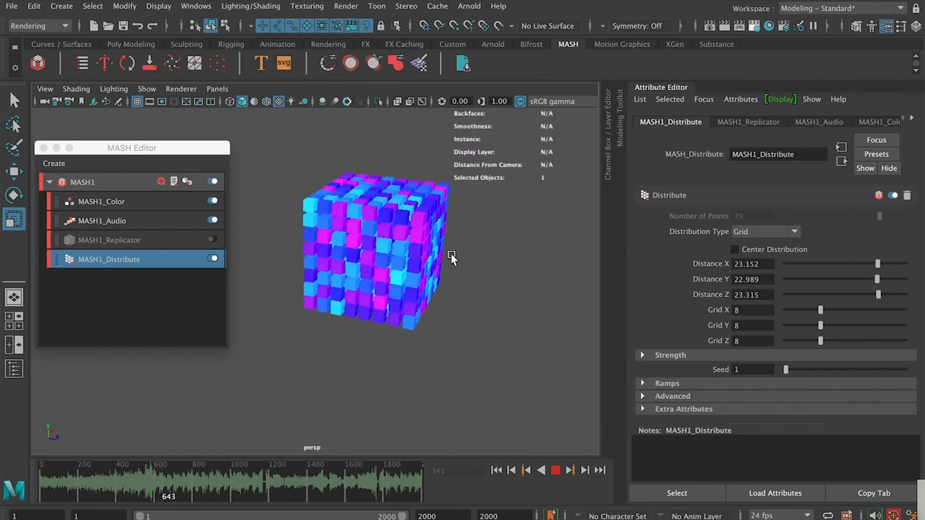
{"action": "scroll", "coordinate": [457, 231], "scroll_direction": "up", "scroll_amount": 5}
{"action": "left_click_drag", "start_coordinate": [457, 230], "coordinate": [117, 269], "text": "alt"}
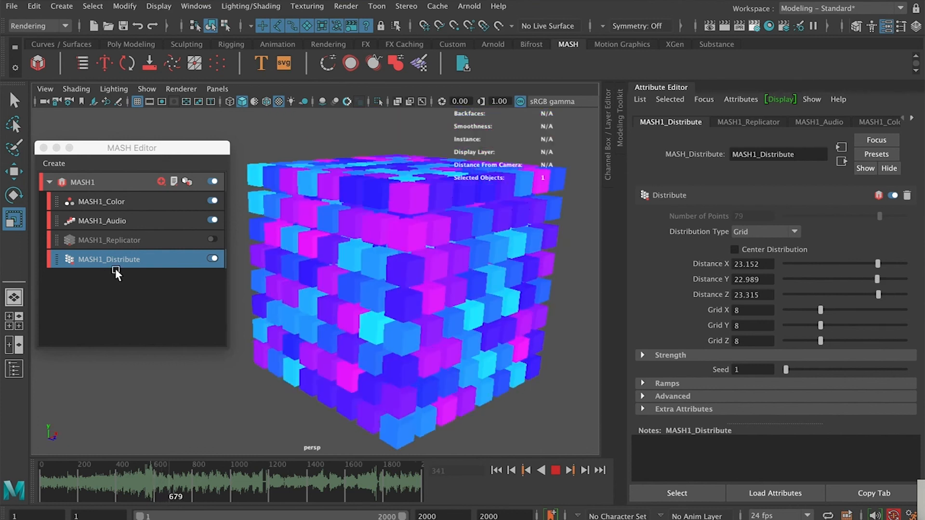
Stop playback and open the Audio node's position, rotation and scale settings
{"action": "left_click", "coordinate": [115, 220]}
{"action": "left_click", "coordinate": [105, 223]}
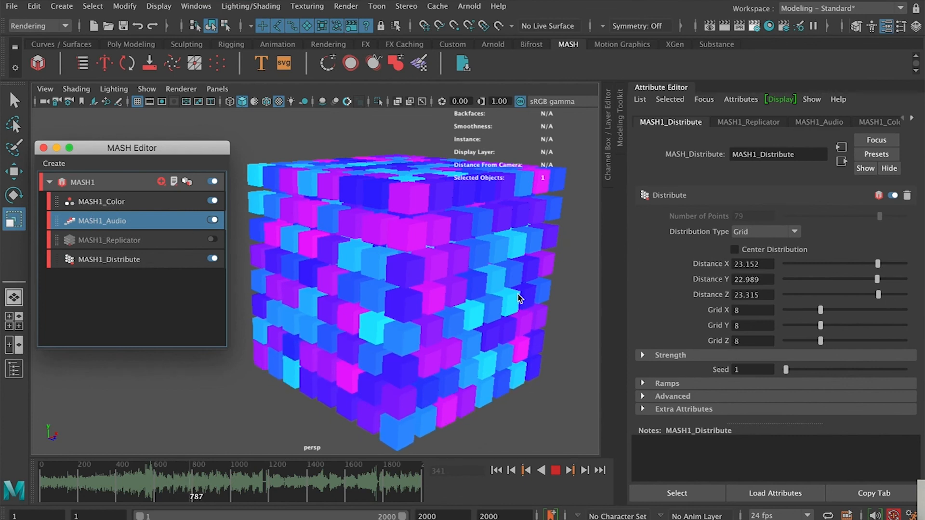
{"action": "left_click", "coordinate": [556, 470]}
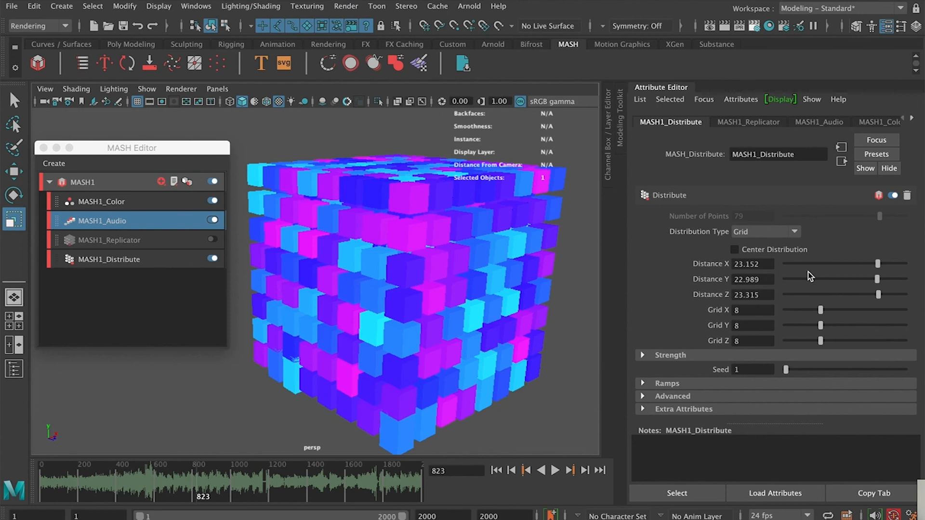
{"action": "scroll", "coordinate": [806, 374], "scroll_direction": "down", "scroll_amount": 3}
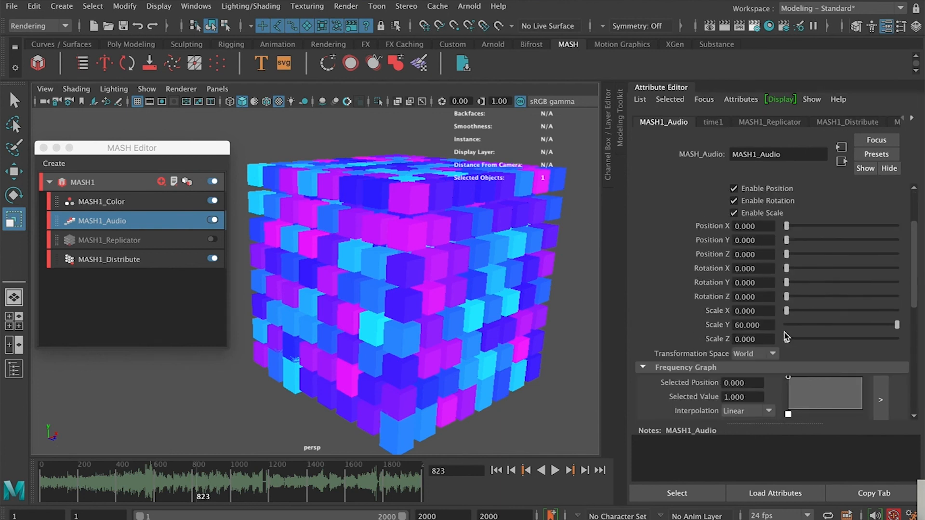
Try a Scale X of 60 on the Audio node, undo it, and set Scale Y to 0 instead
{"action": "left_click_drag", "start_coordinate": [770, 311], "coordinate": [697, 311]}
{"action": "type", "text": "60"}
{"action": "key", "text": "Return"}
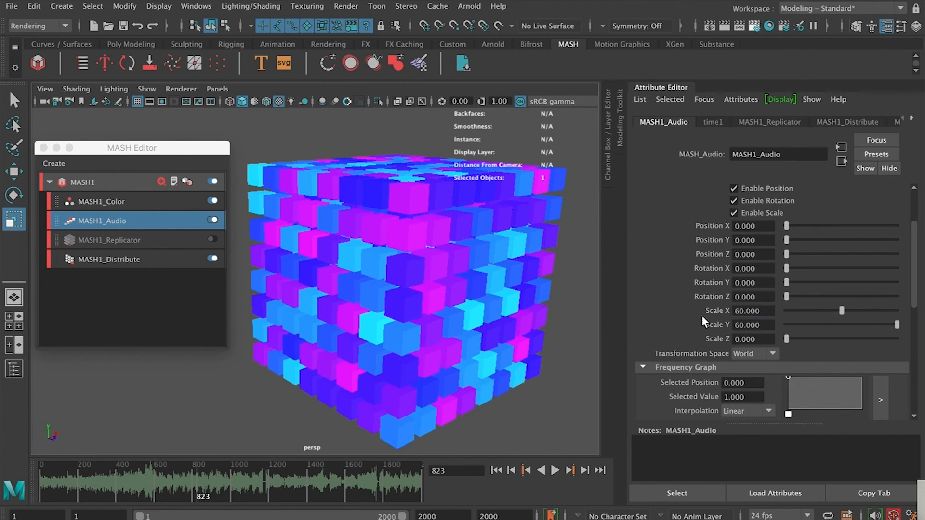
{"action": "key", "text": "super+z"}
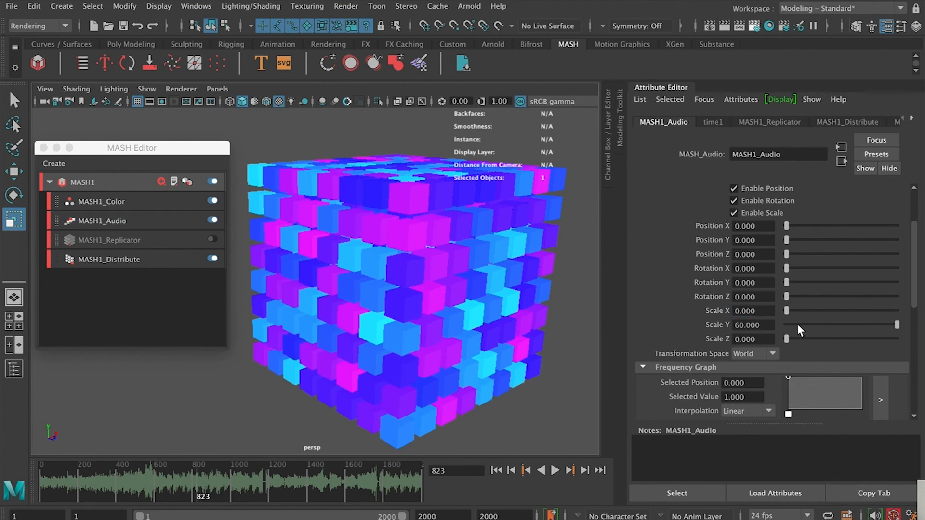
{"action": "left_click_drag", "start_coordinate": [897, 325], "coordinate": [725, 326]}
Try X, Y and Z rotations of 180 on the Audio node during playback and undo them
{"action": "left_click_drag", "start_coordinate": [788, 280], "coordinate": [921, 289]}
{"action": "left_click_drag", "start_coordinate": [788, 265], "coordinate": [921, 263]}
{"action": "left_click_drag", "start_coordinate": [787, 296], "coordinate": [921, 302]}
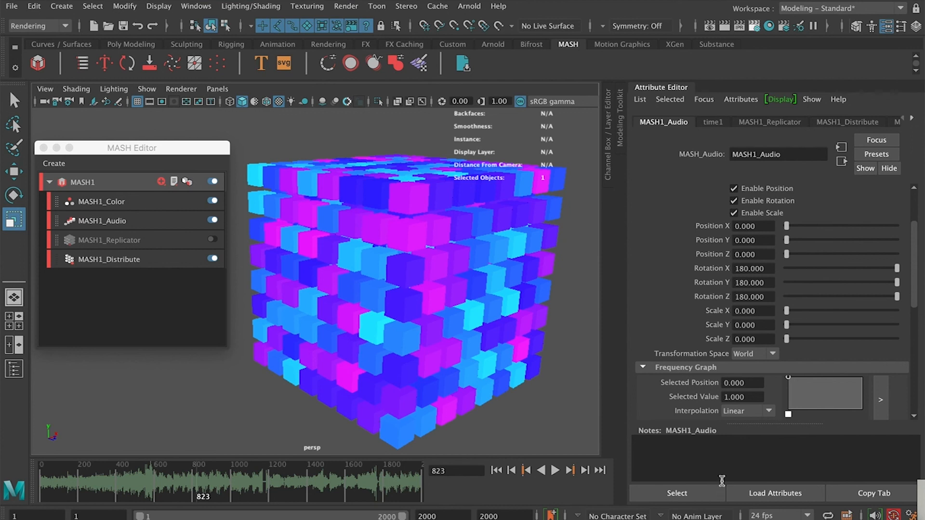
{"action": "left_click", "coordinate": [556, 470]}
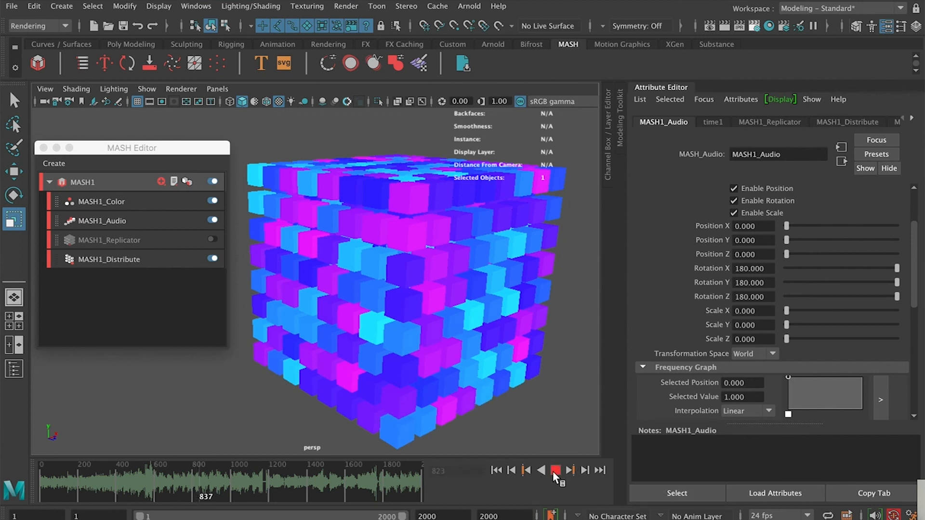
{"action": "left_click", "coordinate": [555, 469]}
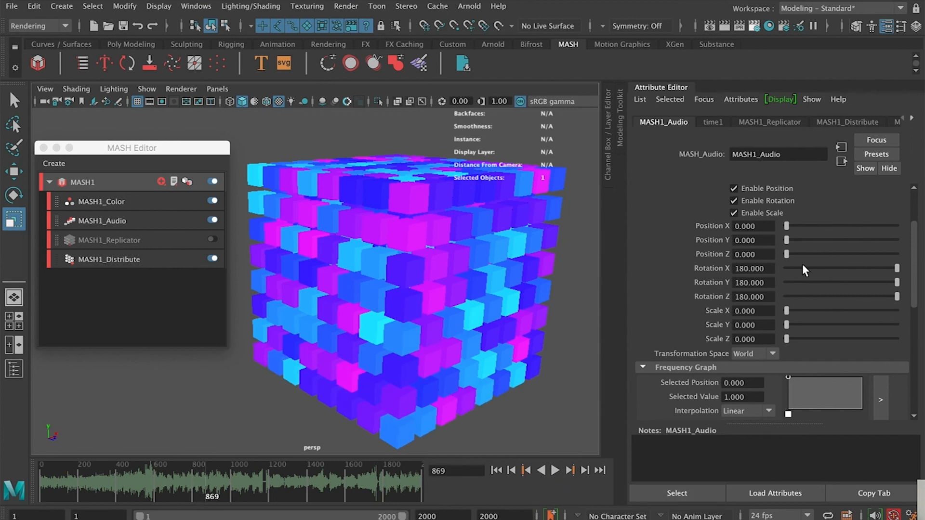
{"action": "key", "text": "super+z"}
{"action": "key", "text": "super+z"}
{"action": "key", "text": "super+z"}
Try a Position Z of 10 on the Audio node with a short playback
{"action": "left_click_drag", "start_coordinate": [788, 256], "coordinate": [924, 229]}
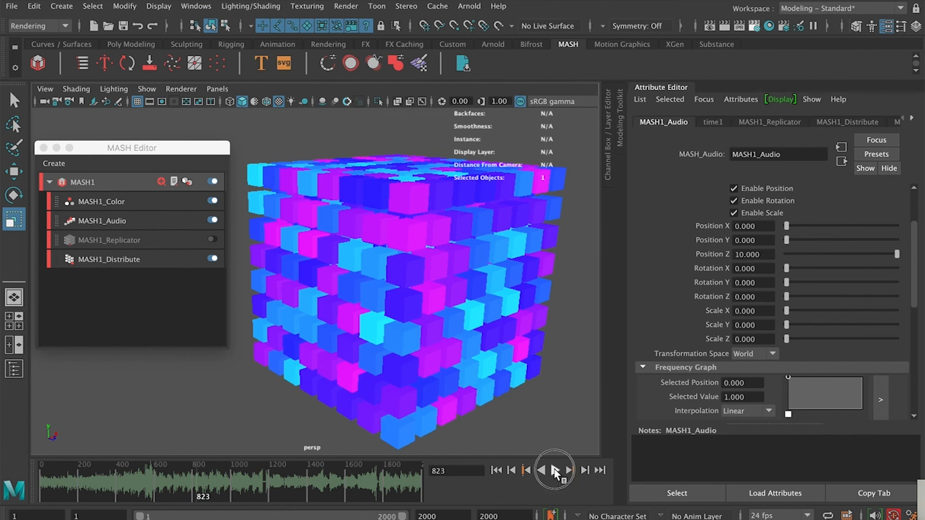
{"action": "left_click", "coordinate": [556, 471]}
{"action": "key", "text": "Escape"}
Set the Audio node's Position Z and Position Y to 50
{"action": "left_click_drag", "start_coordinate": [768, 254], "coordinate": [686, 260]}
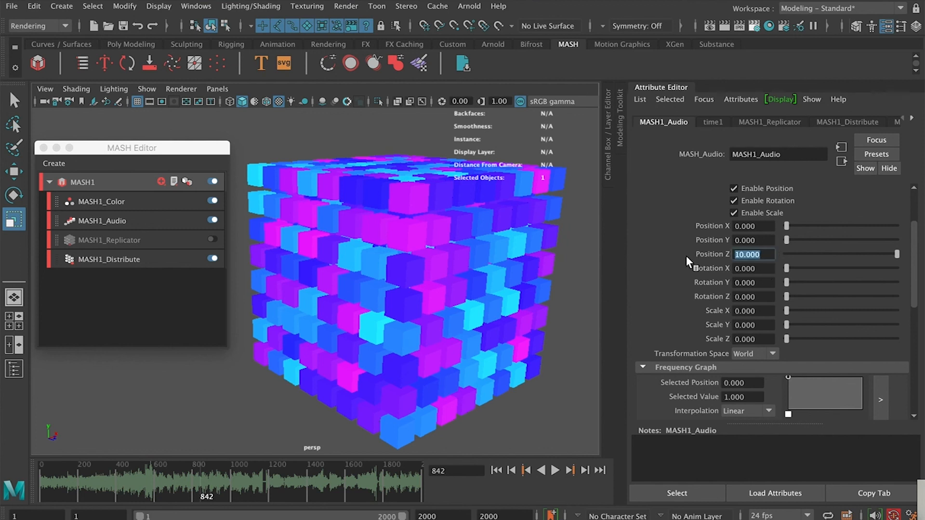
{"action": "type", "text": "50"}
{"action": "key", "text": "Return"}
{"action": "left_click_drag", "start_coordinate": [773, 240], "coordinate": [683, 241]}
{"action": "type", "text": "50"}
{"action": "key", "text": "Return"}
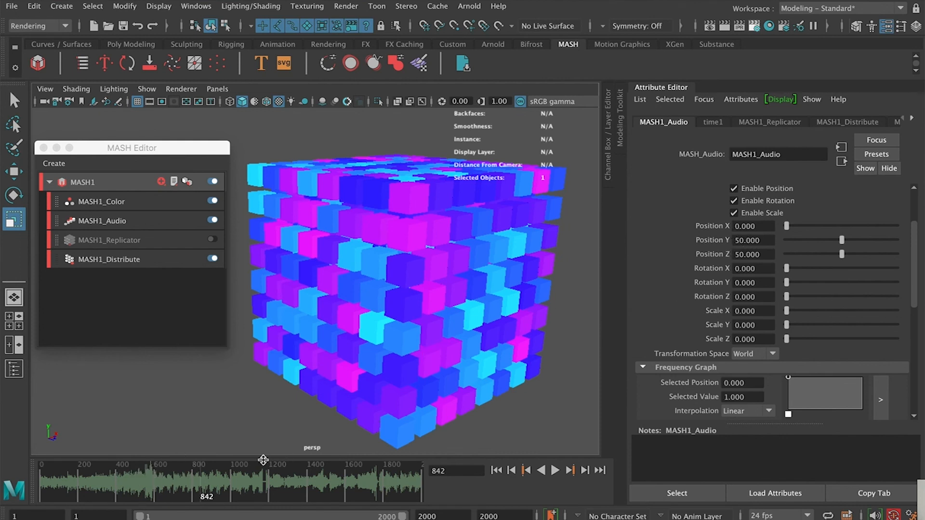
Enlarge the time slider's height so the audio waveform is drawn taller
{"action": "left_click_drag", "start_coordinate": [192, 457], "coordinate": [169, 388]}
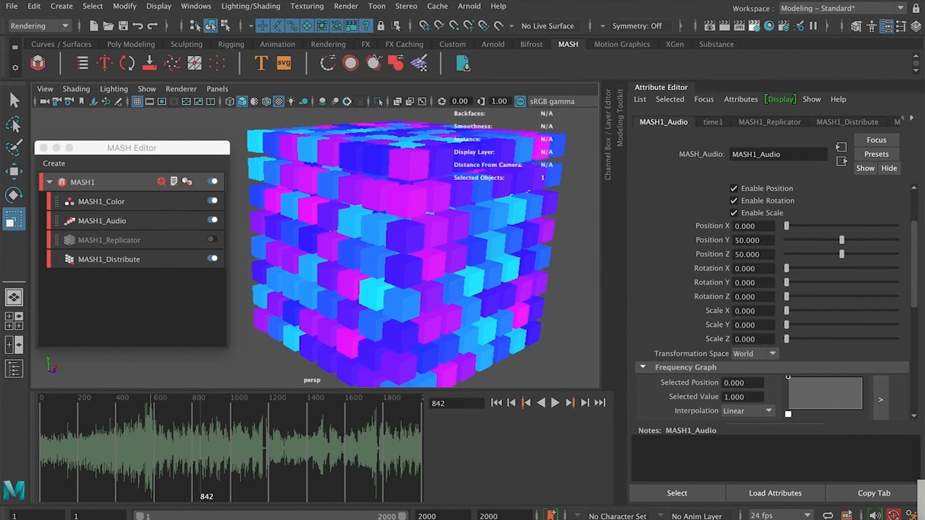
Start playback and set the Audio node's Position Z and Position Y to 500
{"action": "left_click", "coordinate": [555, 403]}
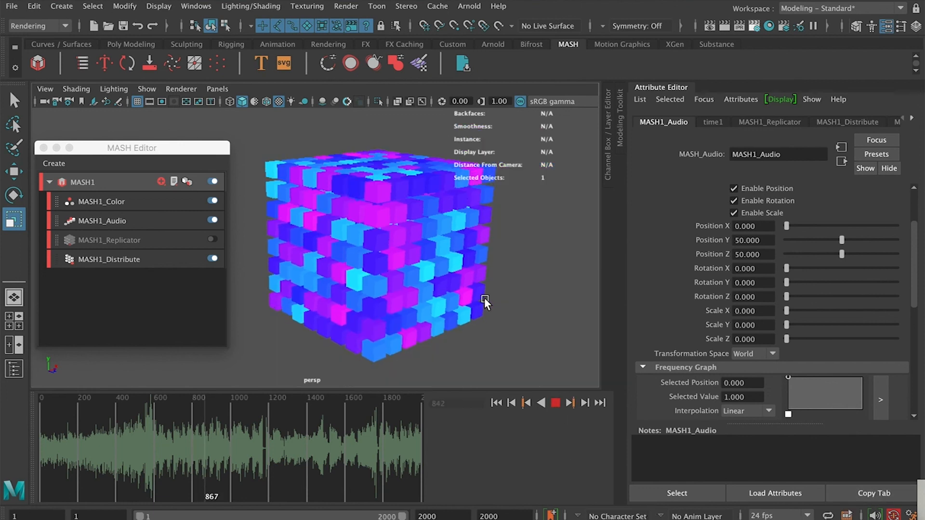
{"action": "left_click_drag", "start_coordinate": [511, 321], "coordinate": [450, 311], "text": "alt"}
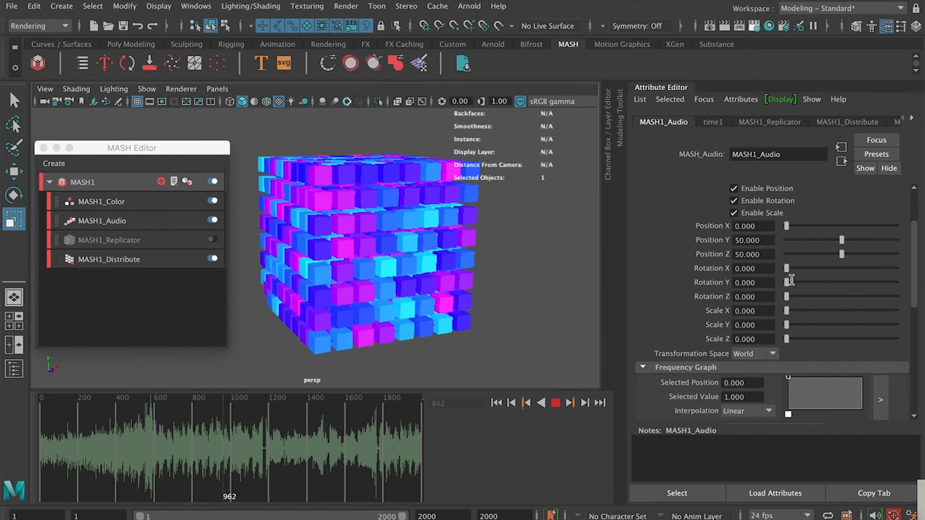
{"action": "left_click_drag", "start_coordinate": [759, 226], "coordinate": [696, 226]}
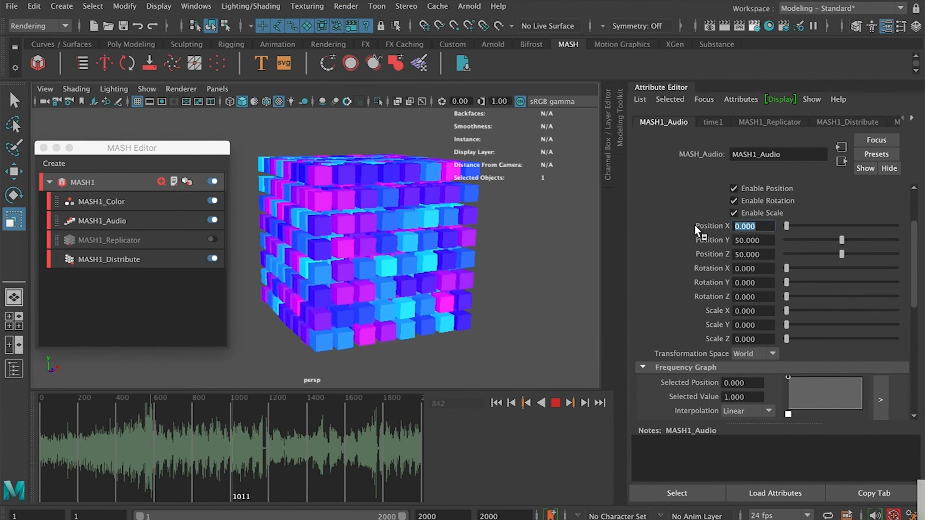
{"action": "left_click", "coordinate": [770, 252]}
{"action": "left_click", "coordinate": [744, 254]}
{"action": "type", "text": "0"}
{"action": "left_click", "coordinate": [747, 240]}
{"action": "key", "text": "alt"}
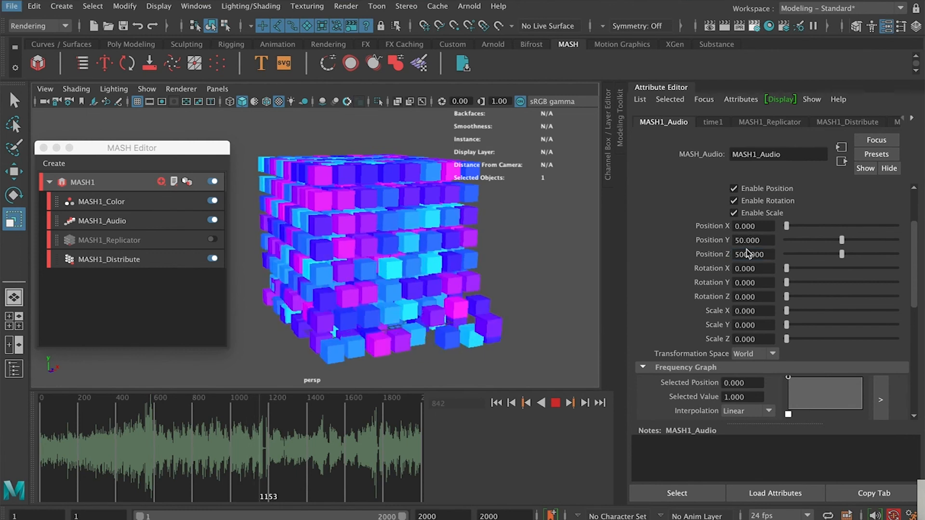
{"action": "left_click", "coordinate": [749, 240]}
{"action": "type", "text": "0"}
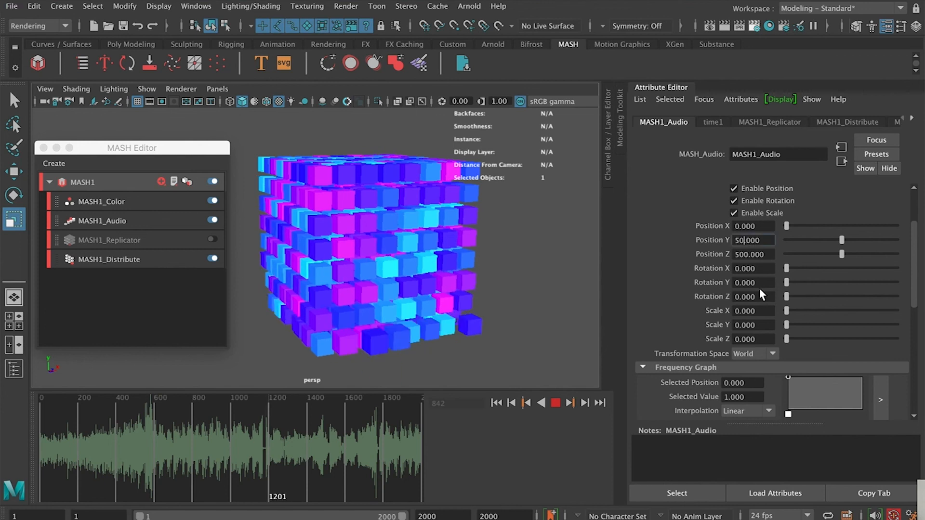
{"action": "key", "text": "Return"}
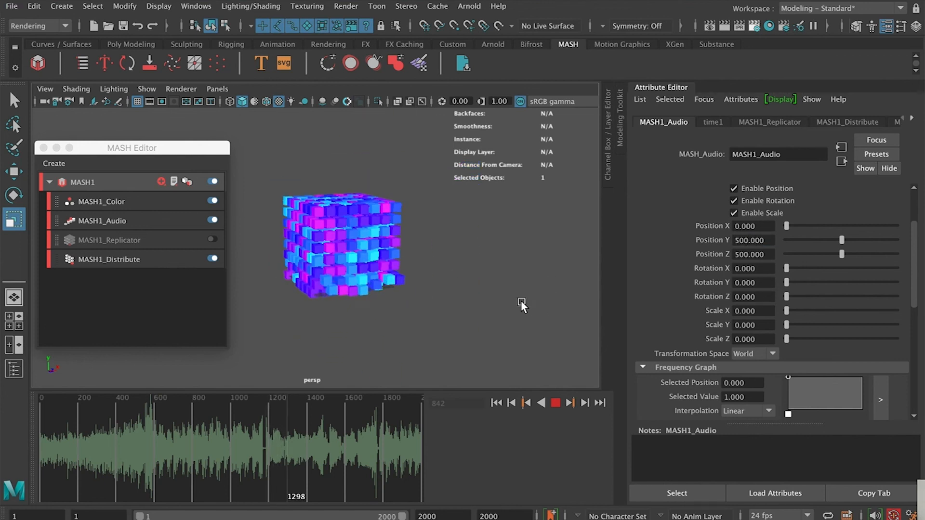
Set the Audio node's Position X to 5000 while the animation plays
{"action": "double_click", "coordinate": [754, 226]}
{"action": "type", "text": "5000"}
{"action": "key", "text": "Return"}
{"action": "left_click_drag", "start_coordinate": [480, 287], "coordinate": [400, 293], "text": "alt"}
{"action": "scroll", "coordinate": [399, 294], "scroll_direction": "up", "scroll_amount": 5}
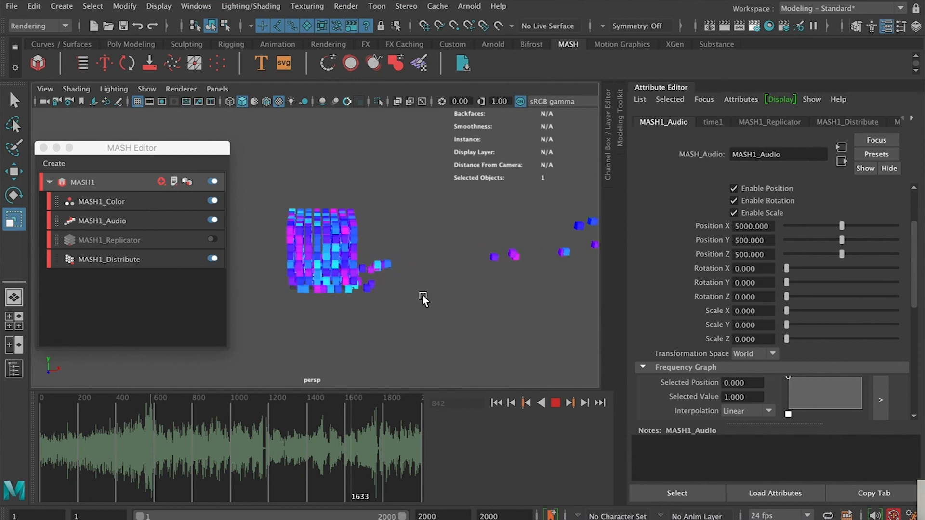
Try a Max Bands value of 1000 on the Audio node and inspect the cubes' motion during playback
{"action": "scroll", "coordinate": [788, 347], "scroll_direction": "down", "scroll_amount": 3}
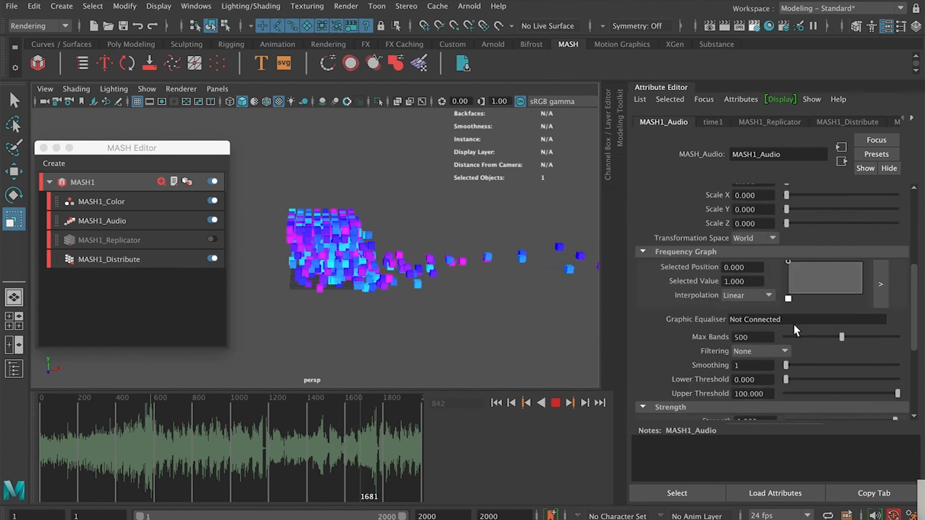
{"action": "scroll", "coordinate": [794, 324], "scroll_direction": "down", "scroll_amount": 3}
{"action": "scroll", "coordinate": [823, 311], "scroll_direction": "up", "scroll_amount": 1}
{"action": "left_click_drag", "start_coordinate": [841, 260], "coordinate": [897, 263]}
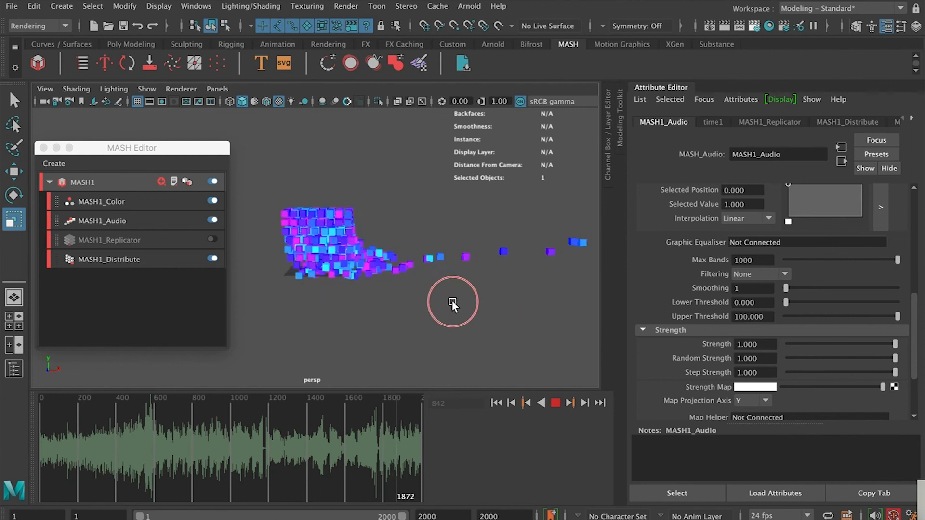
{"action": "left_click_drag", "start_coordinate": [356, 299], "coordinate": [436, 303], "text": "alt"}
{"action": "middle_click_drag", "start_coordinate": [437, 304], "coordinate": [492, 303], "text": "alt"}
{"action": "left_click_drag", "start_coordinate": [493, 302], "coordinate": [490, 284], "text": "alt"}
{"action": "left_click_drag", "start_coordinate": [521, 314], "coordinate": [377, 290], "text": "alt"}
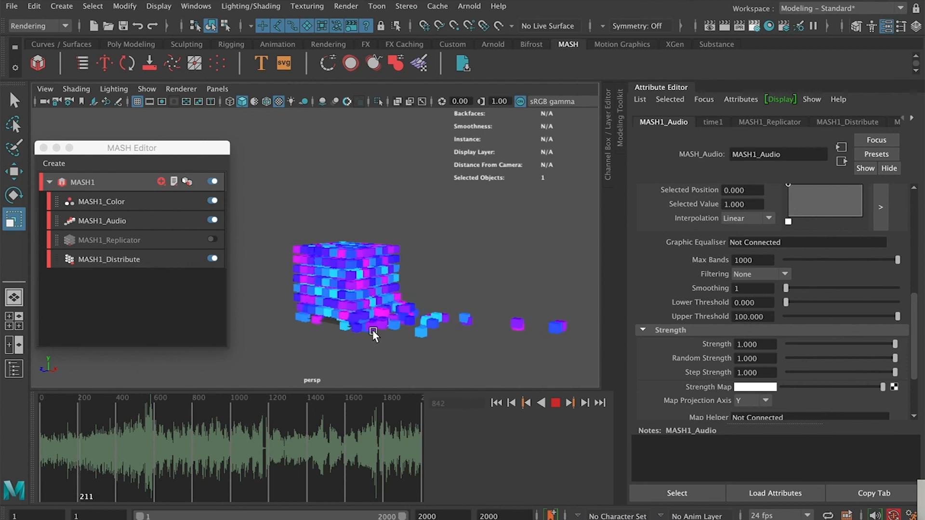
Stop playback, set the Audio node's Max Bands to 2000, and preview the reaction briefly
{"action": "left_click", "coordinate": [557, 404]}
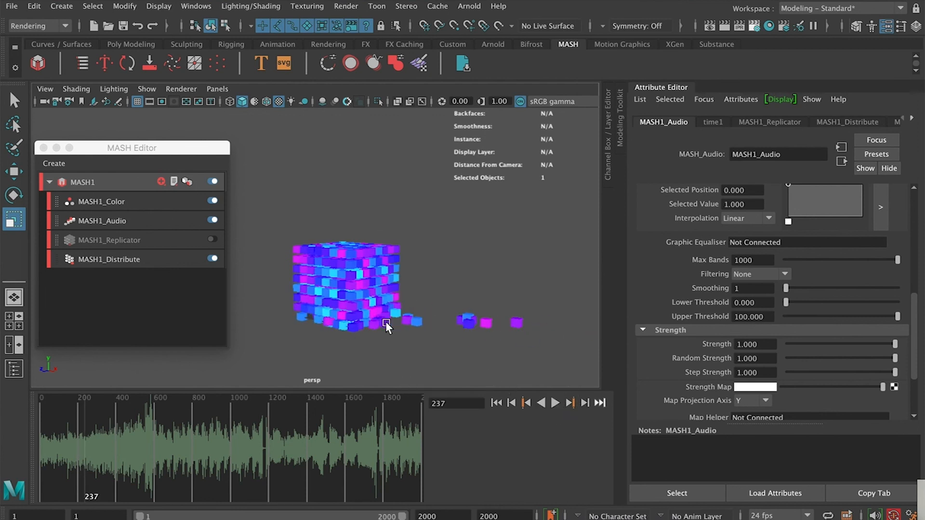
{"action": "double_click", "coordinate": [766, 261]}
{"action": "type", "text": "2000"}
{"action": "key", "text": "Return"}
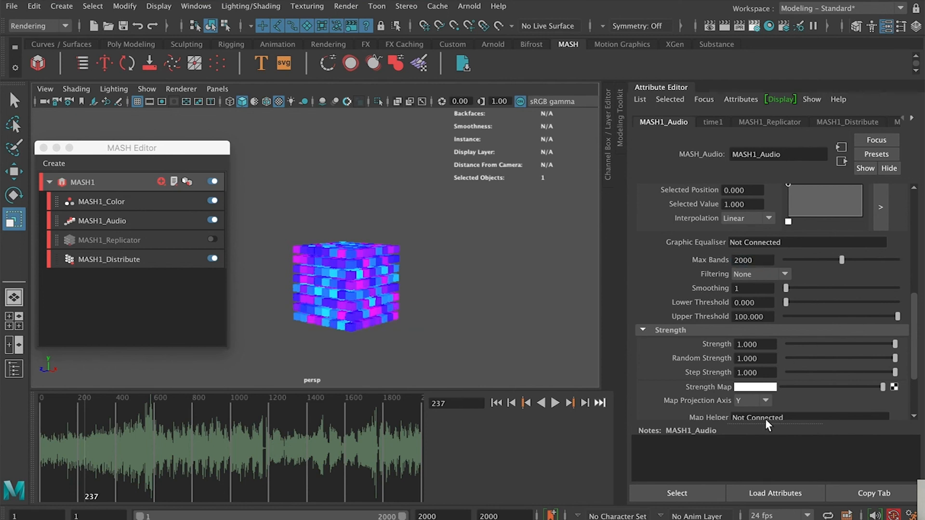
{"action": "left_click", "coordinate": [556, 404]}
{"action": "left_click", "coordinate": [556, 403]}
{"action": "mouse_move", "coordinate": [331, 518]}
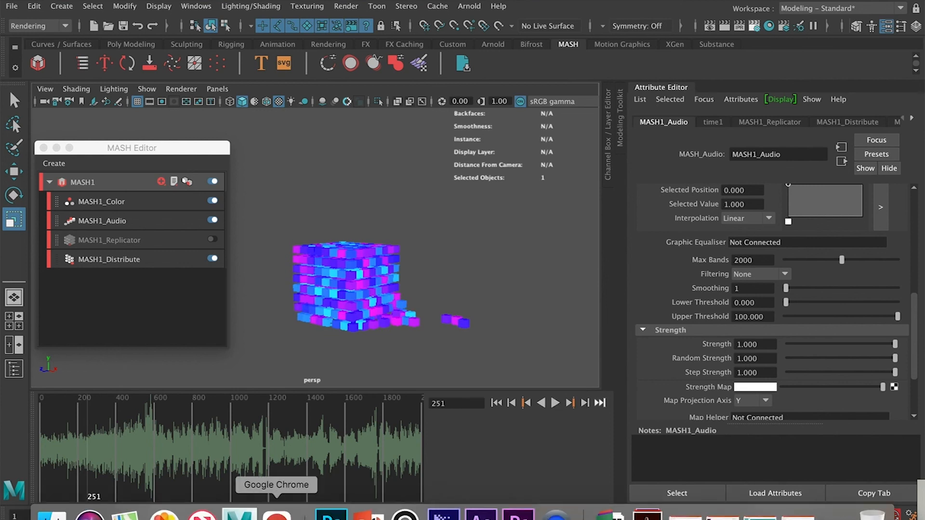